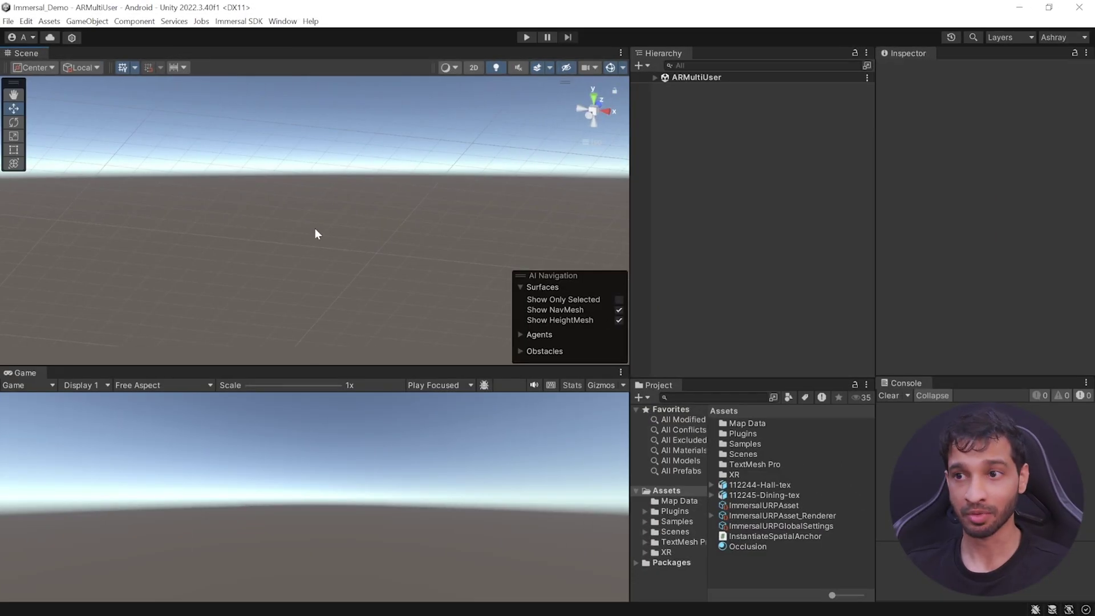
Step: Install the Immersal SDK package in Package Manager from its pasted git URL
left_click(285, 23)
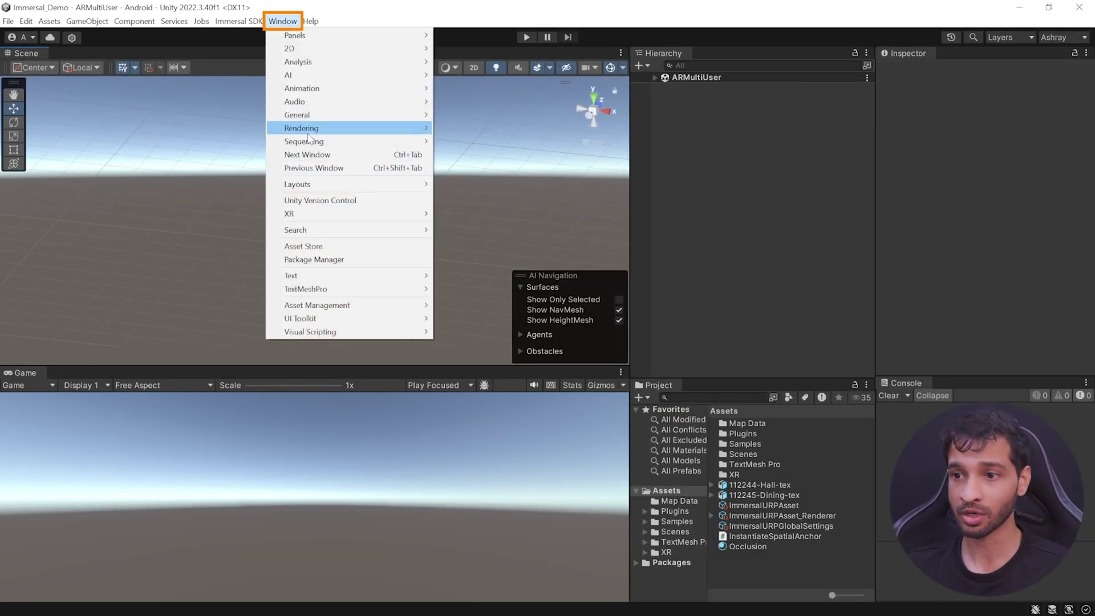
left_click(307, 259)
left_click(204, 77)
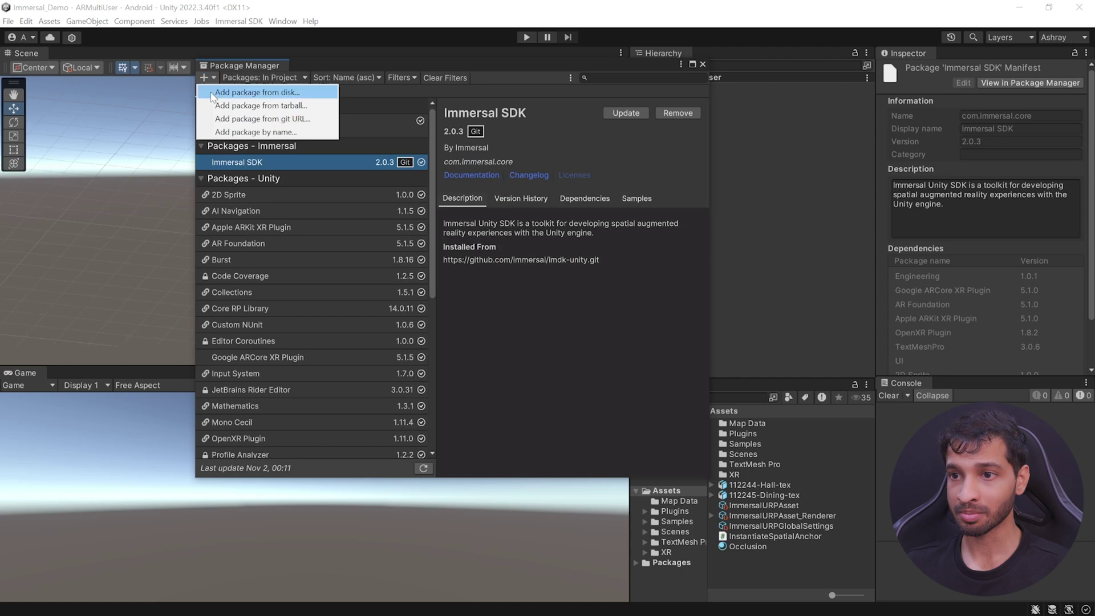
left_click(327, 121)
type("https://github.com/immersal/imdk-unity.git")
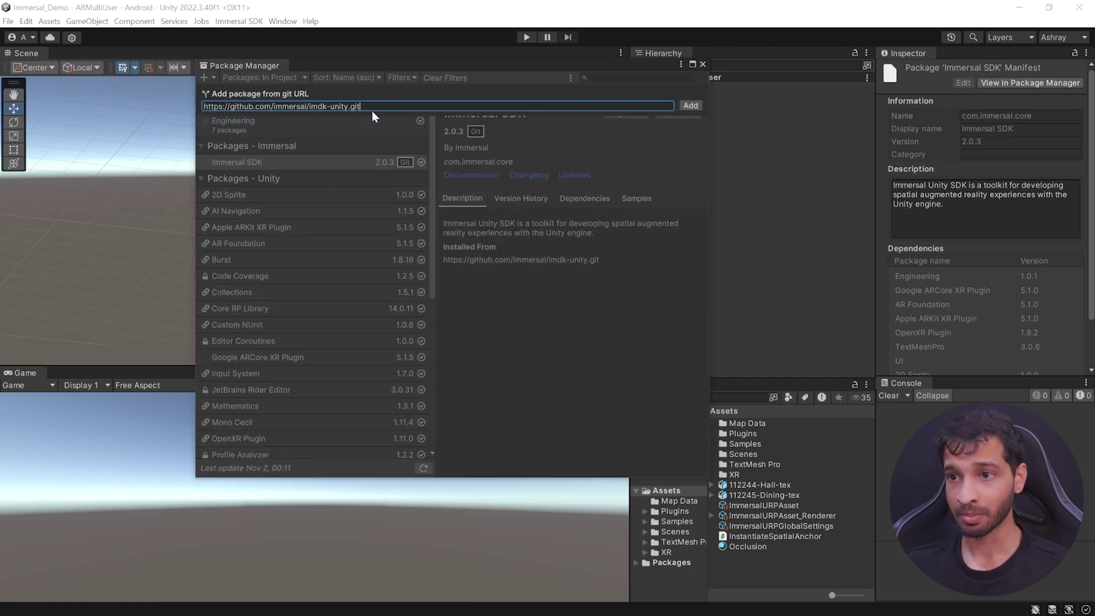
left_click(691, 106)
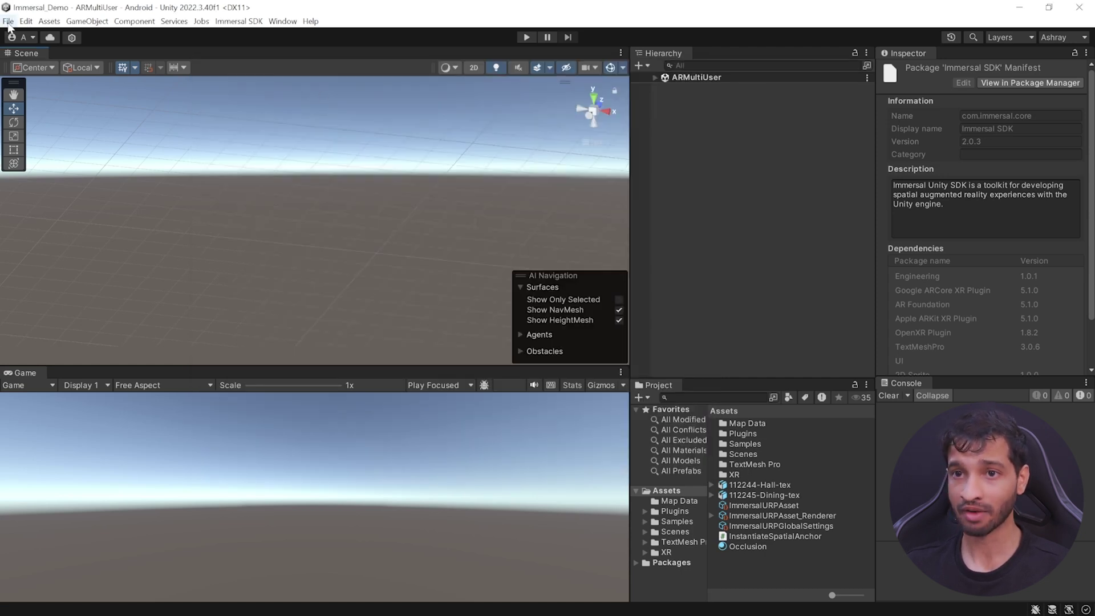
Step: Review the Build Settings and run Immersal SDK Project Validation to confirm no issues
left_click(8, 23)
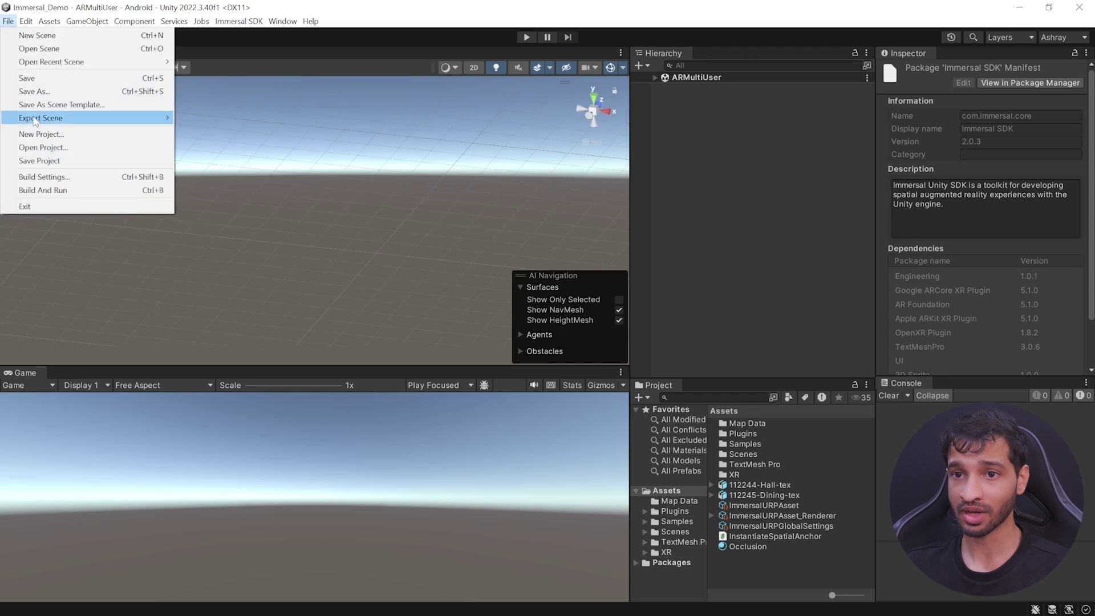
left_click(51, 177)
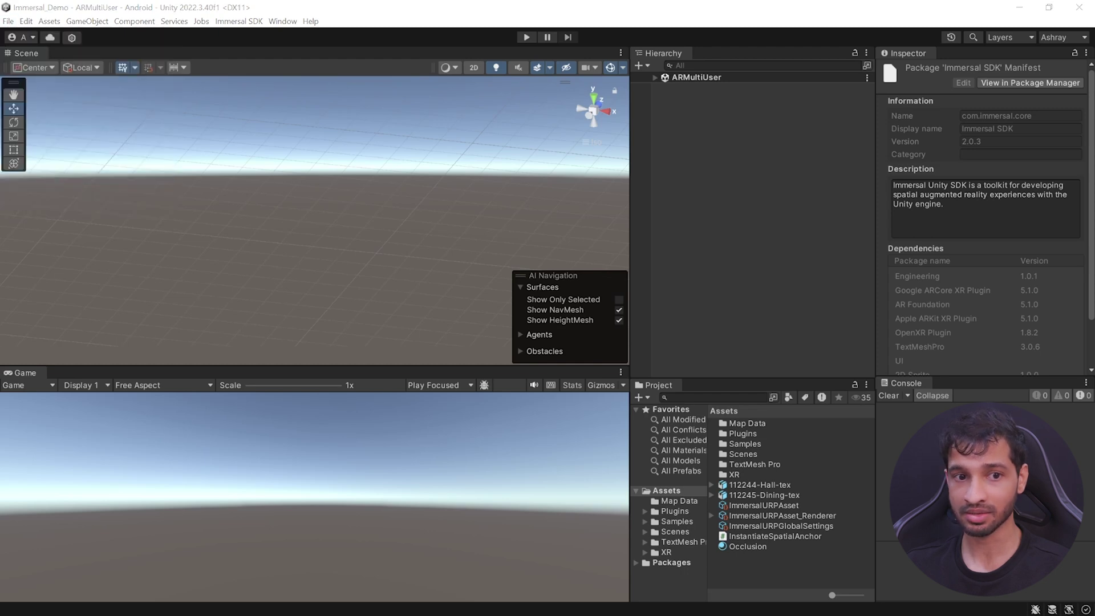
left_click(239, 21)
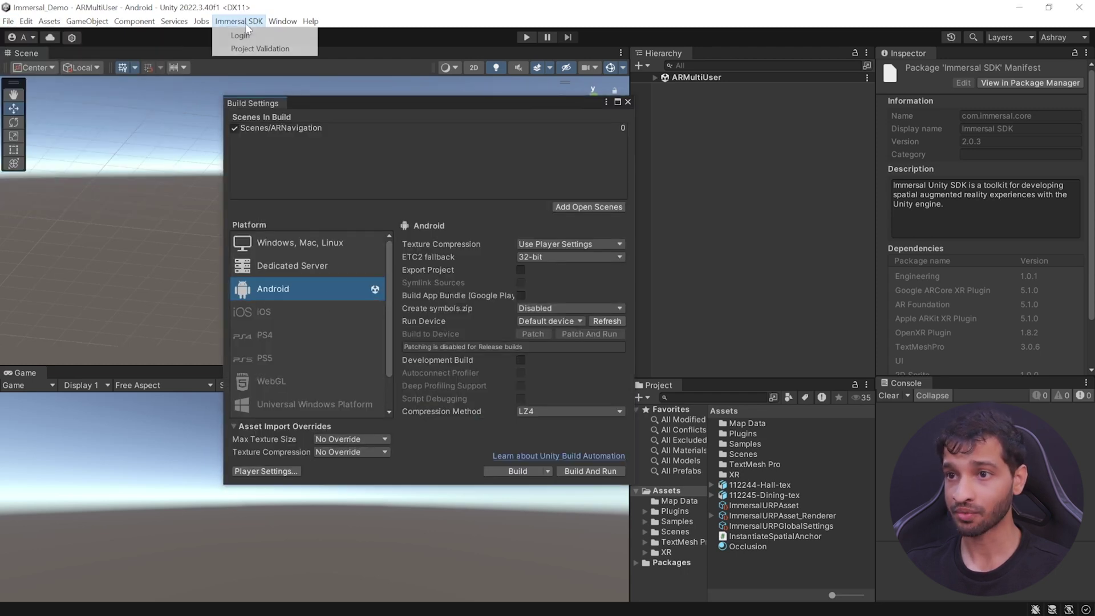
left_click(254, 49)
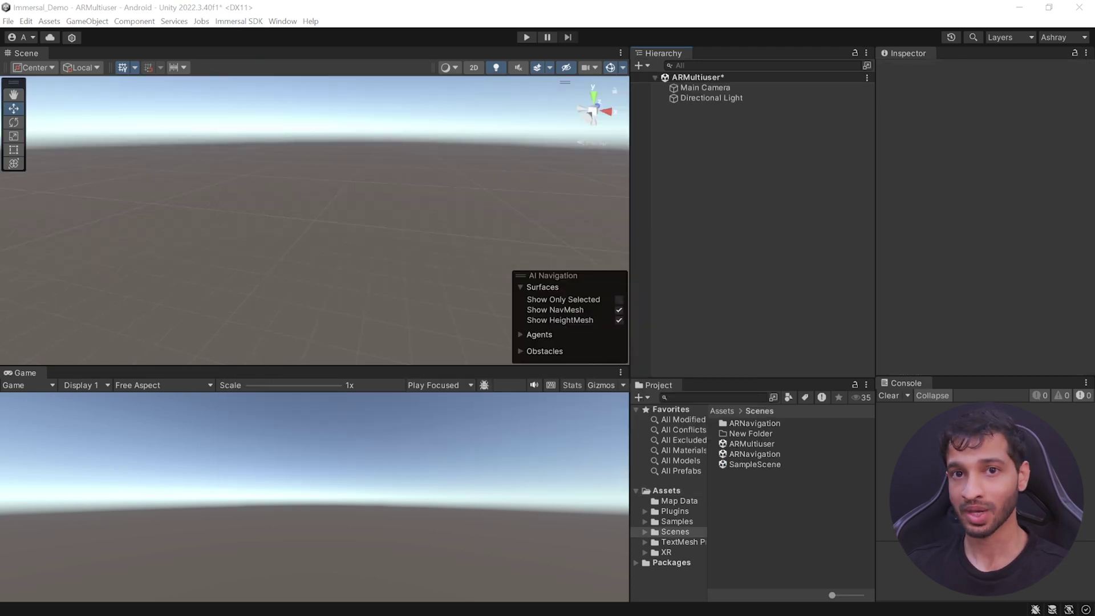
Step: Delete the Main Camera and add an XR AR Session plus an XR Origin (Mobile AR)
left_click(702, 89)
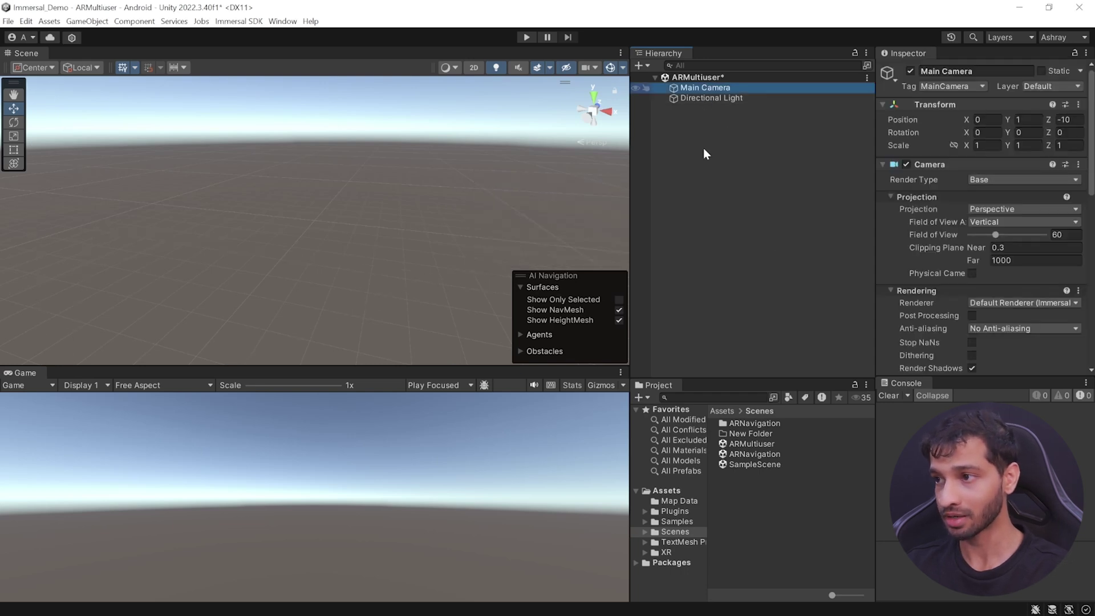
key("Delete")
right_click(668, 109)
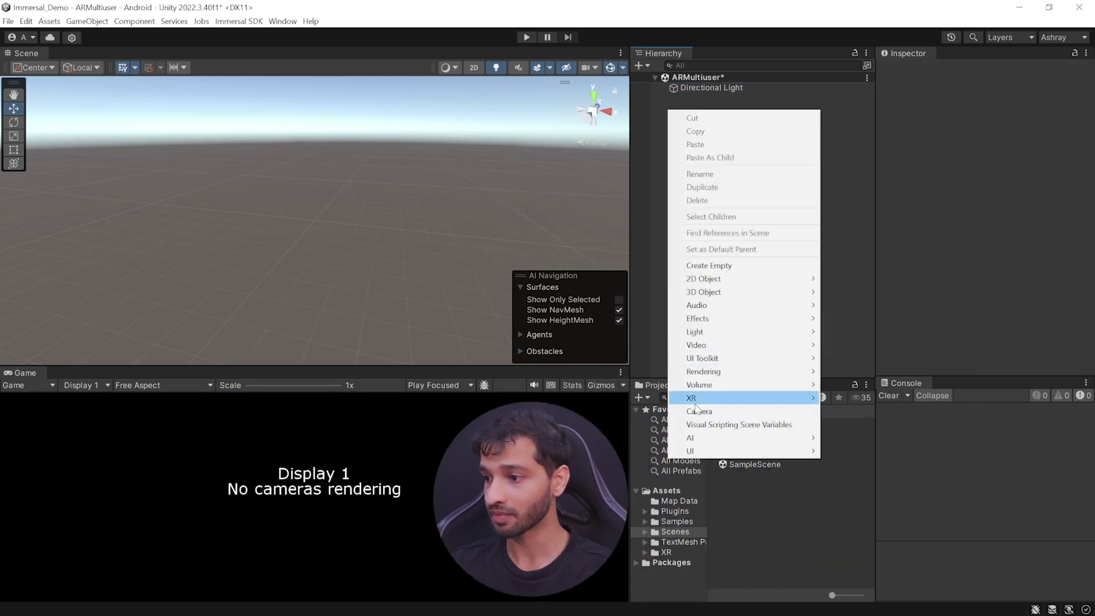
mouse_move(742, 398)
left_click(856, 450)
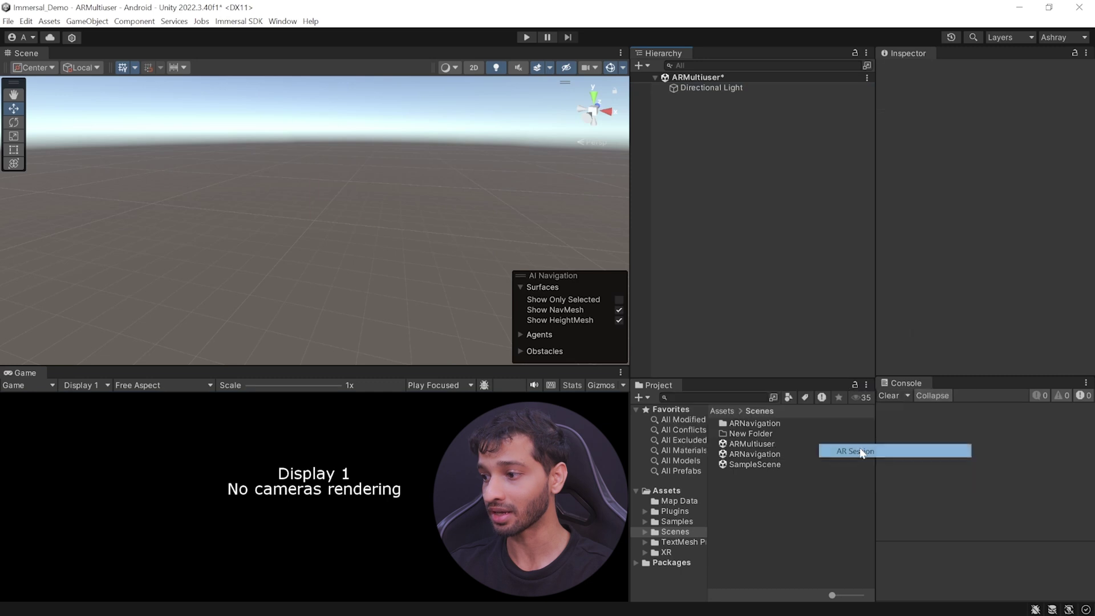
right_click(699, 156)
mouse_move(742, 444)
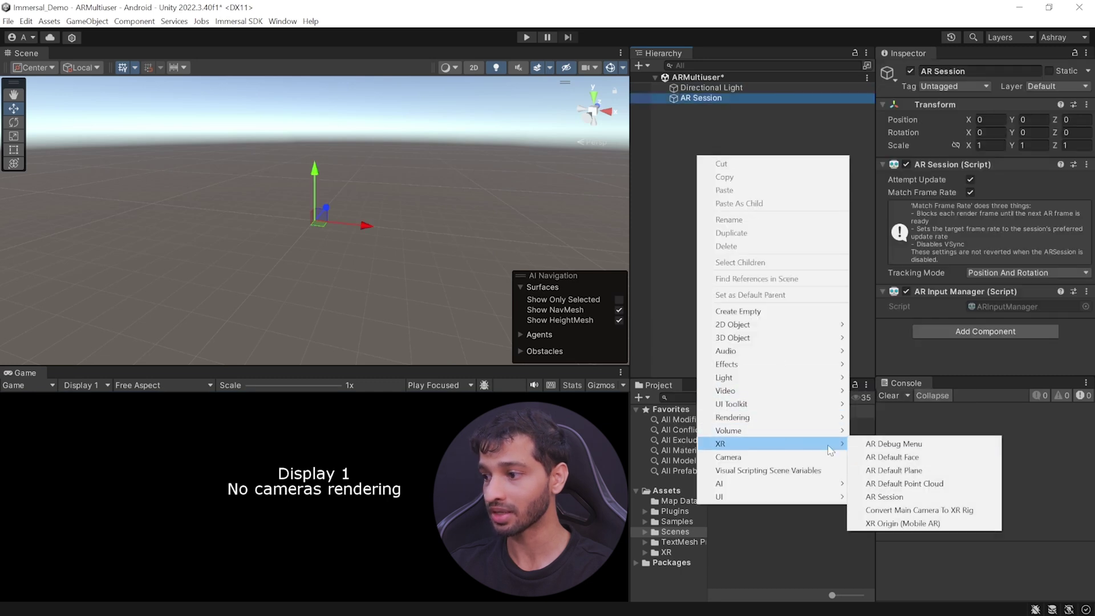
left_click(892, 519)
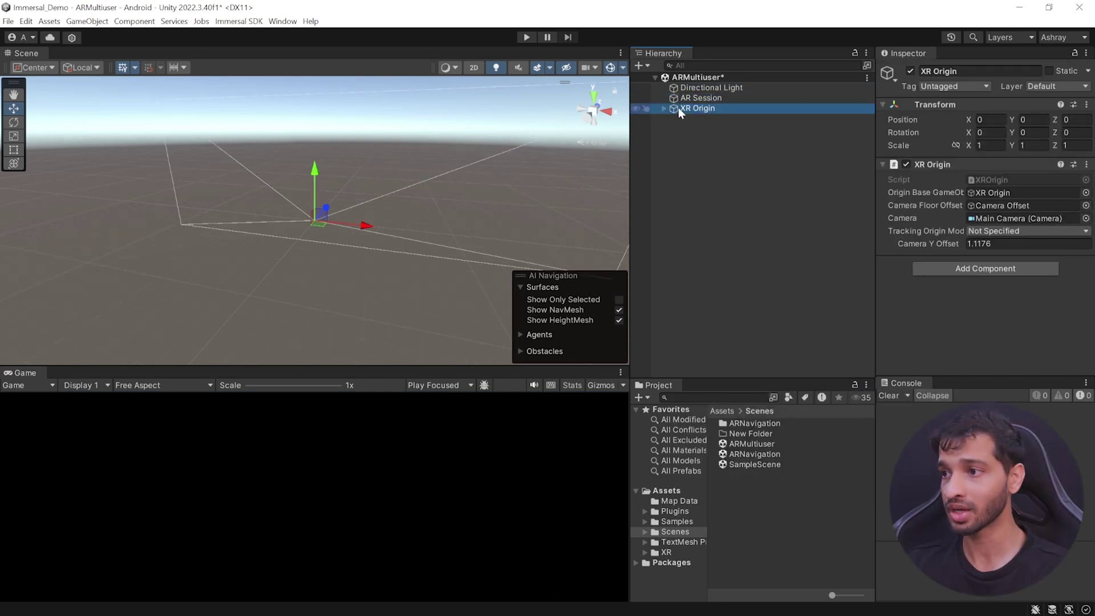
left_click(710, 98)
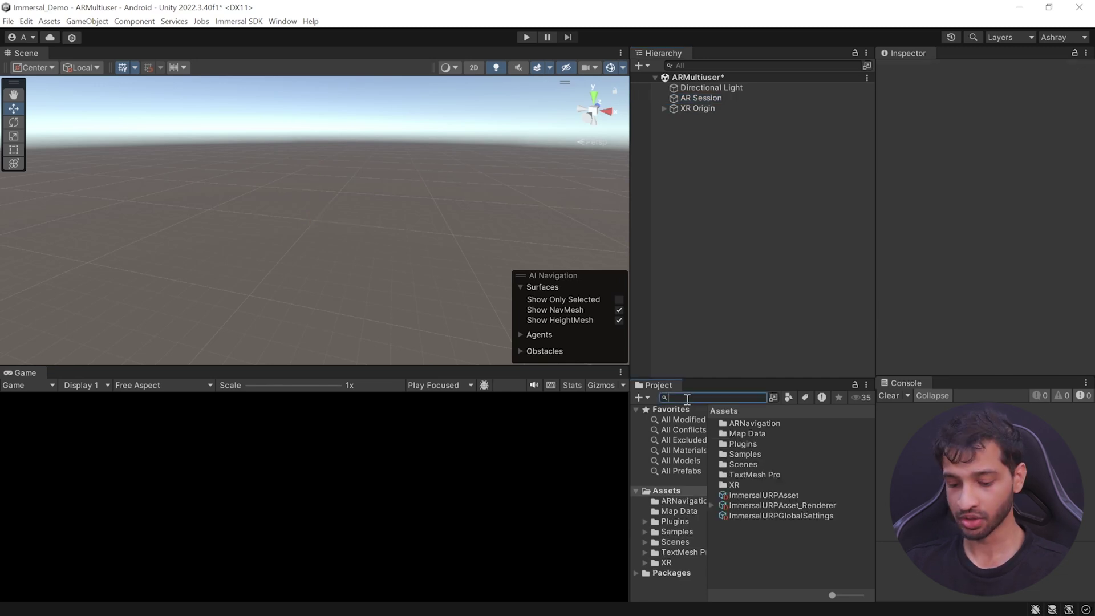
Step: Search 'immersalsdk' across all assets and drag the ImmersalSDK prefab into the Hierarchy
type("immersalsdk")
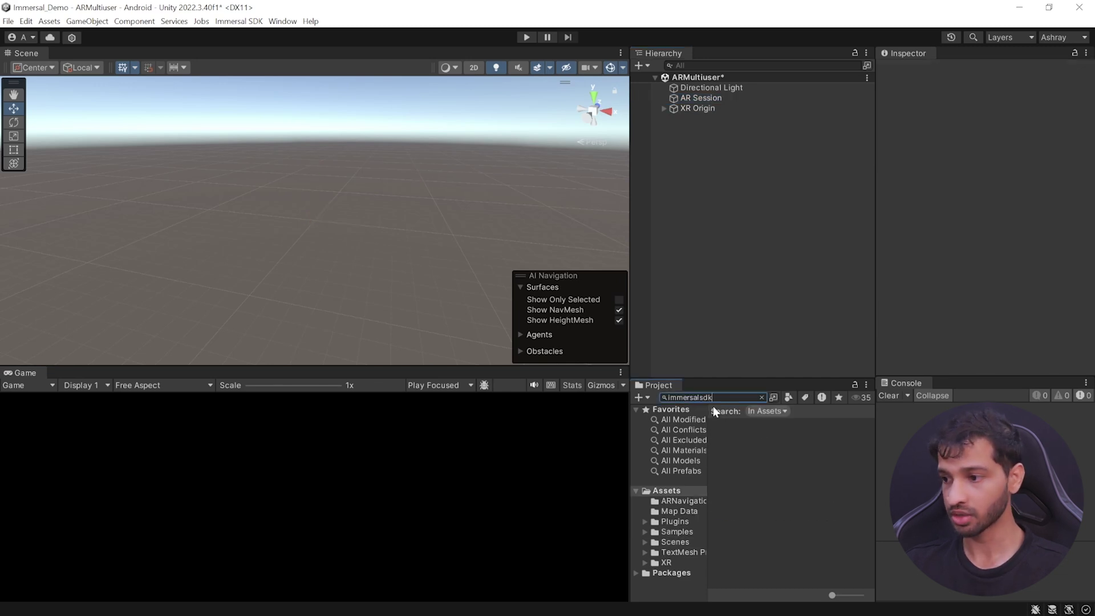
left_click(772, 411)
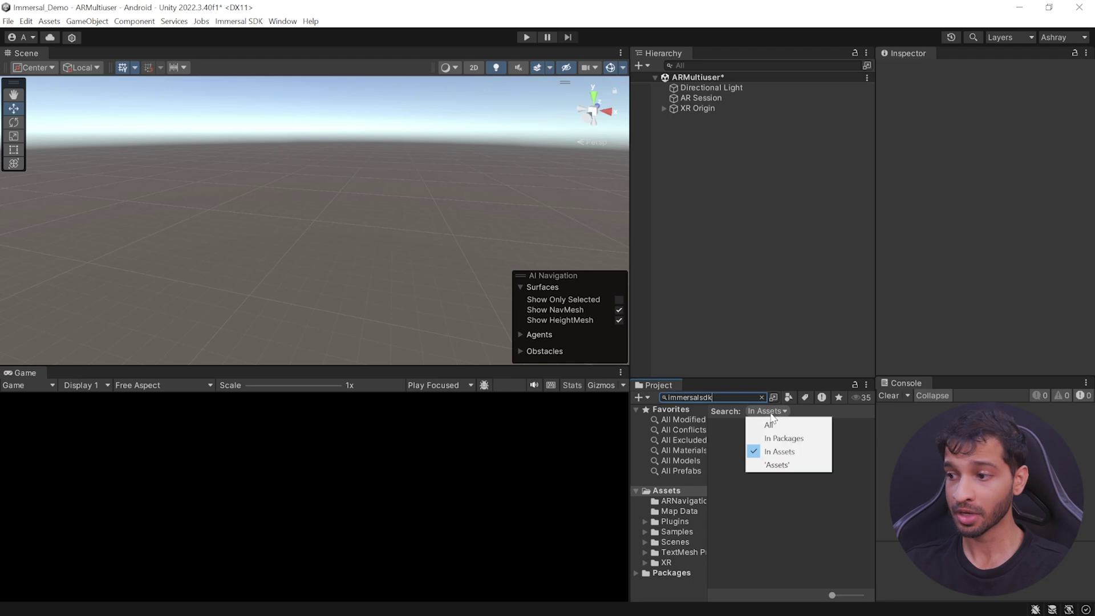
left_click(779, 423)
left_click_drag(779, 422, 734, 193)
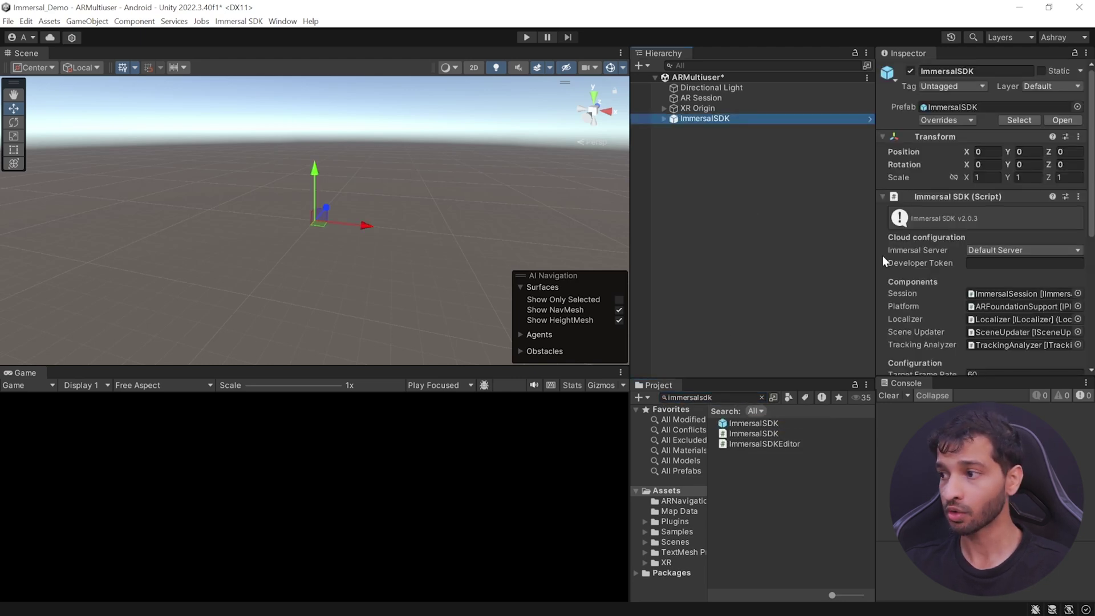
Step: Log in through Immersal SDK > Login to fill in the developer token
left_click(239, 21)
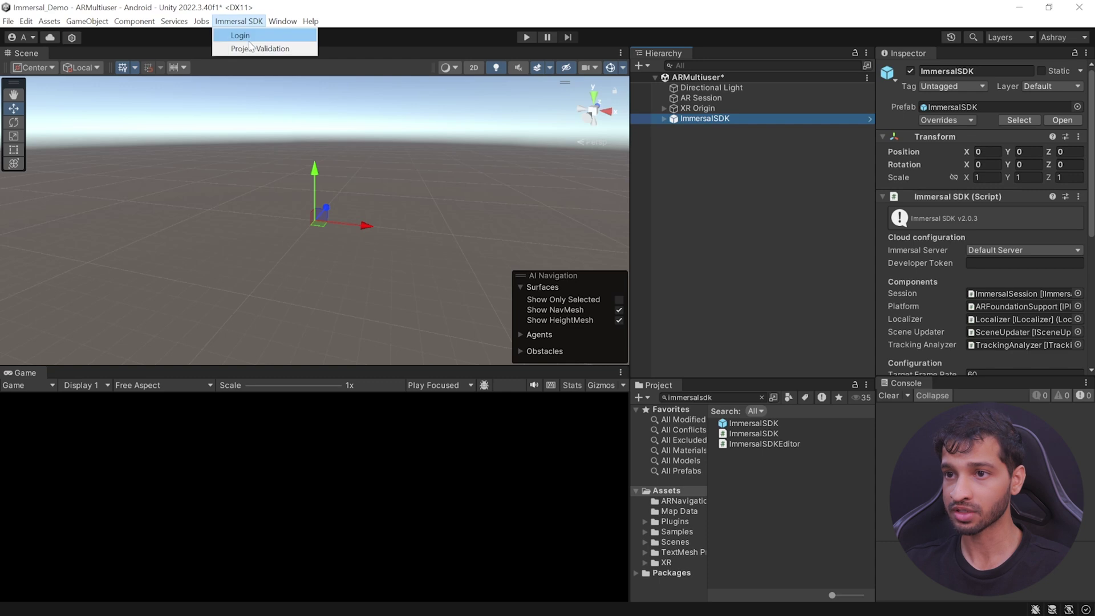
left_click(251, 36)
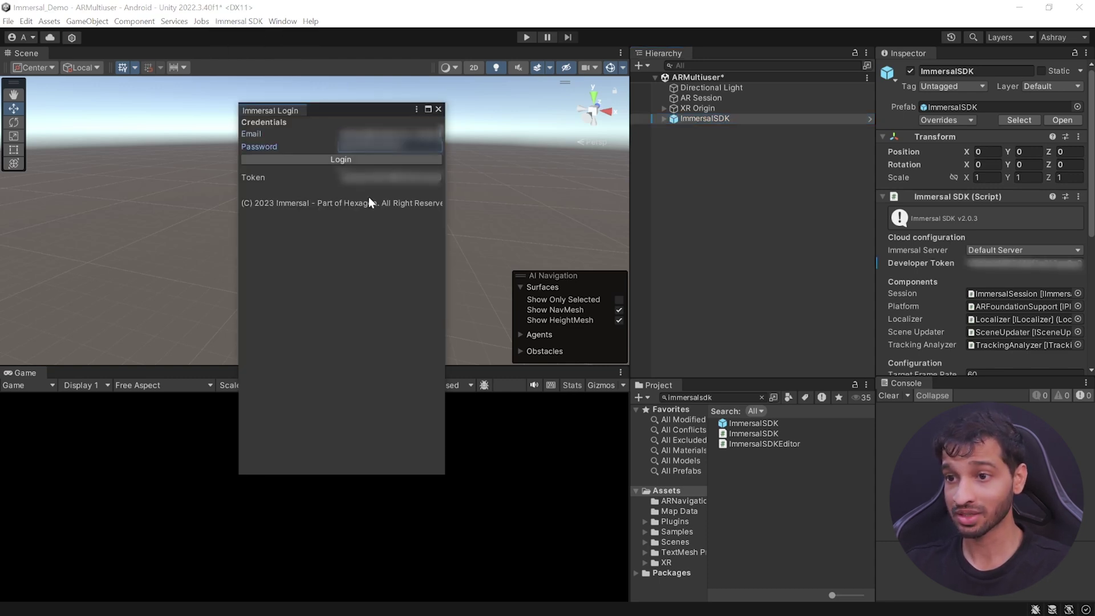
left_click(302, 160)
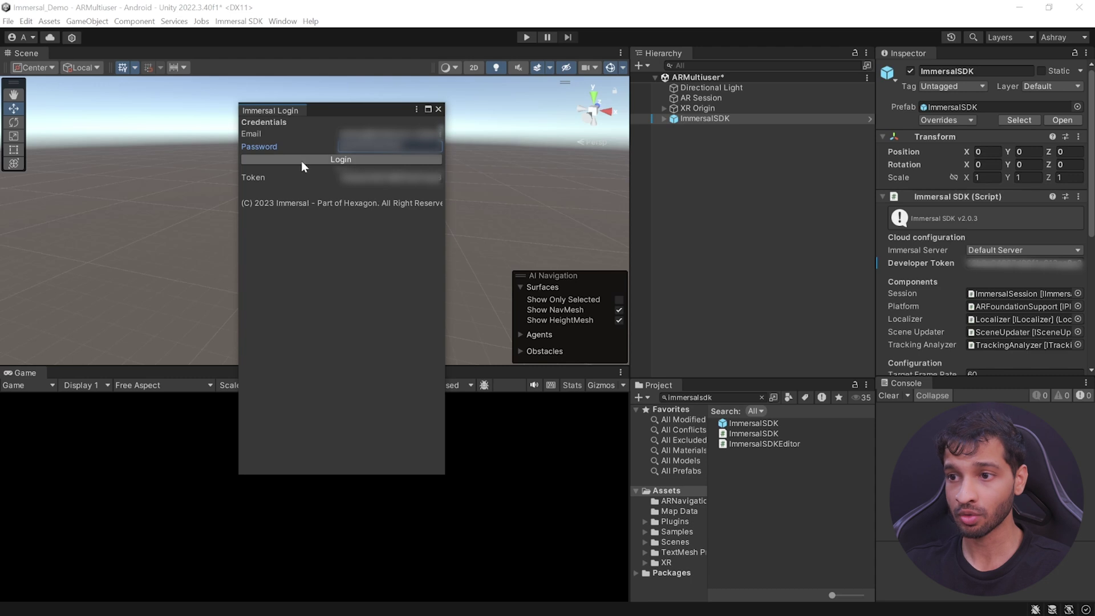
left_click(438, 109)
Step: Create an empty object named XRSpace with an XR Space component
right_click(667, 140)
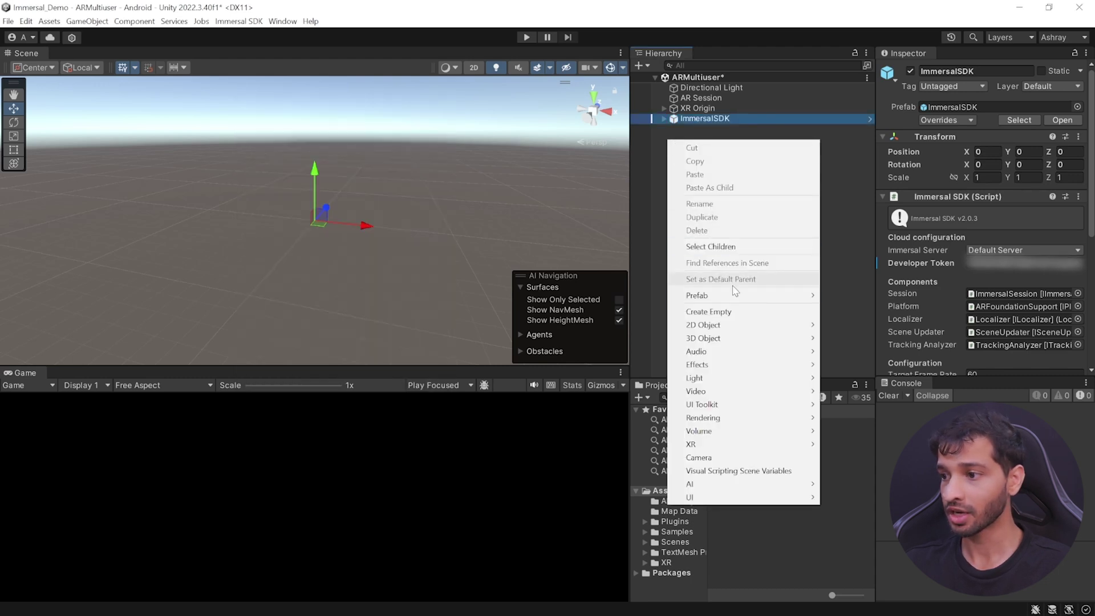
left_click(733, 311)
type("XRSpace")
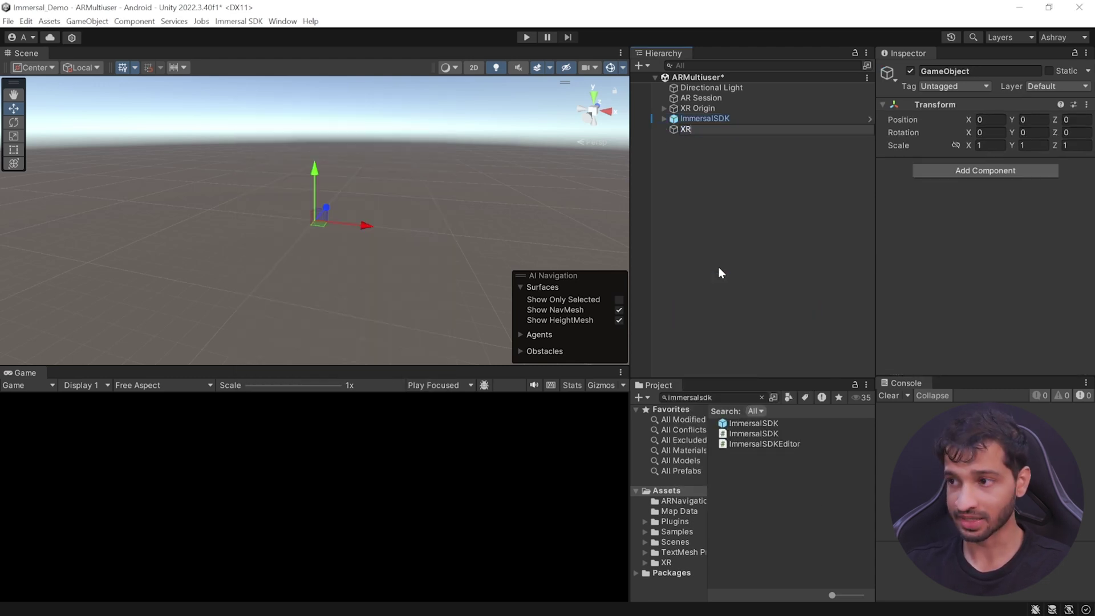
left_click(985, 171)
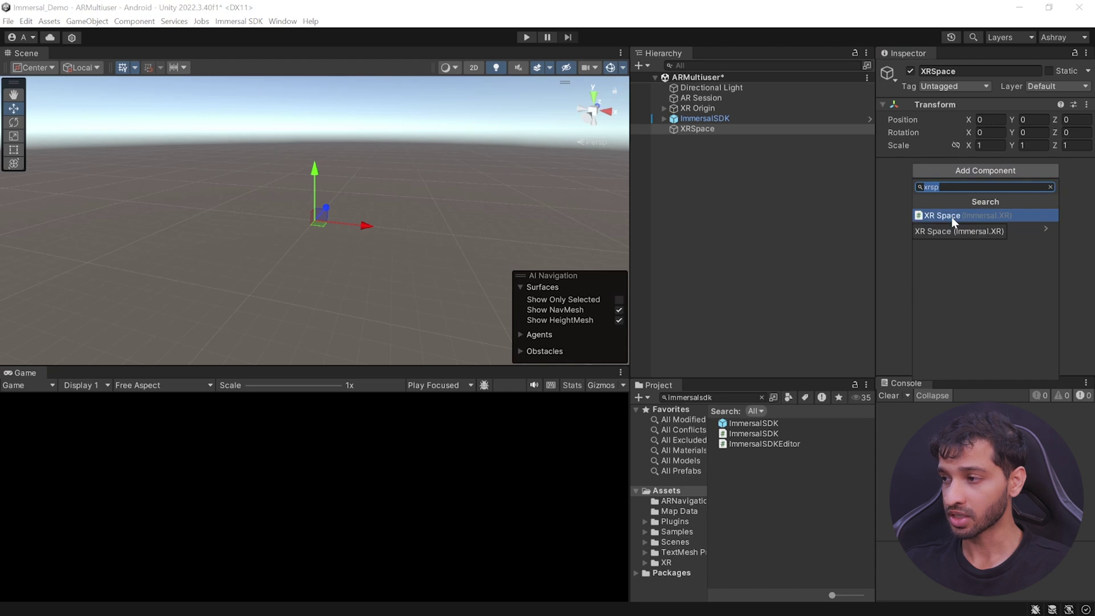
left_click(951, 216)
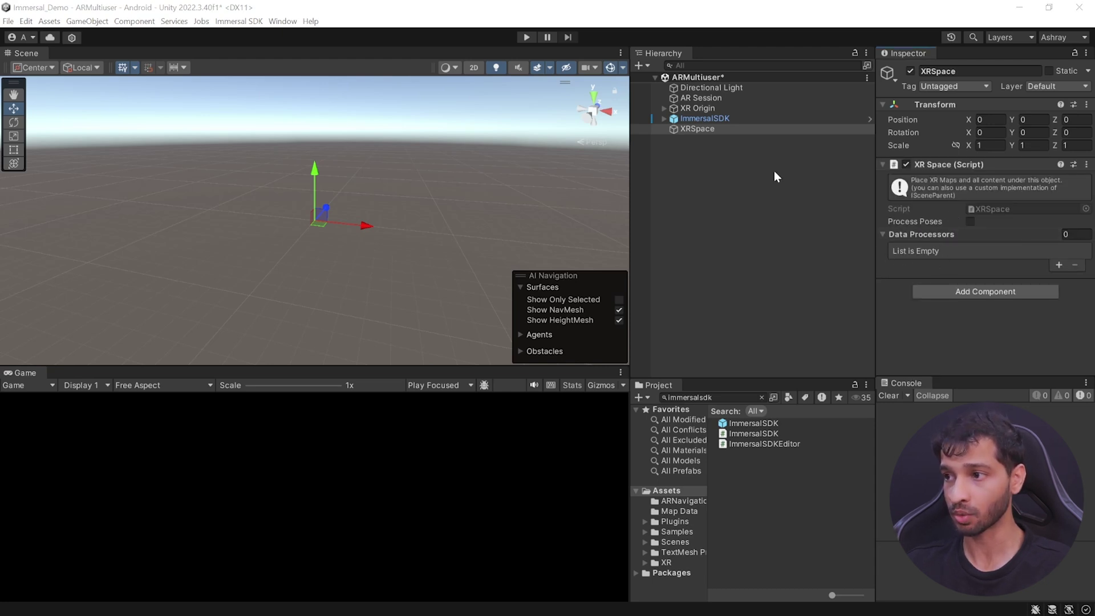
Step: Add PoseFilter and PoseSmoother children under XRSpace with matching Pose Filter and Pose Smoother components
right_click(690, 129)
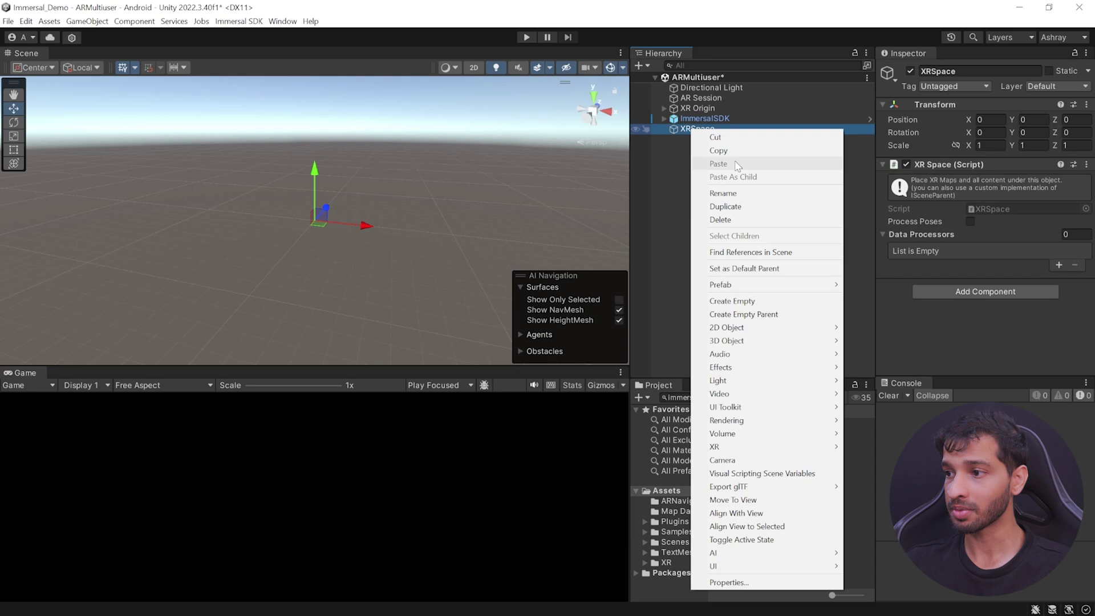
left_click(740, 301)
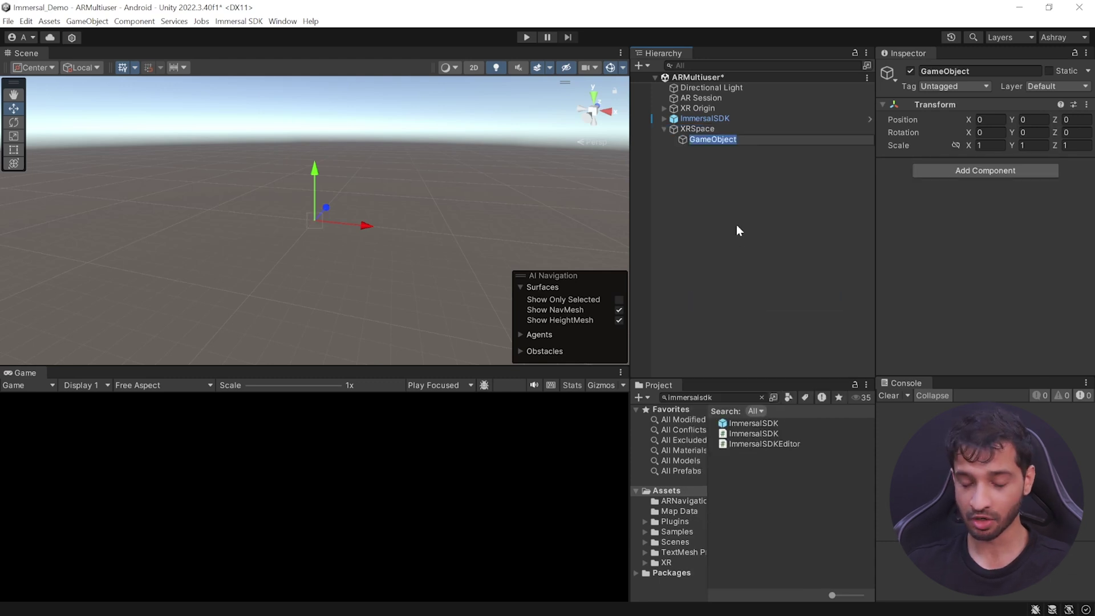
type("PoseFilter")
left_click(970, 170)
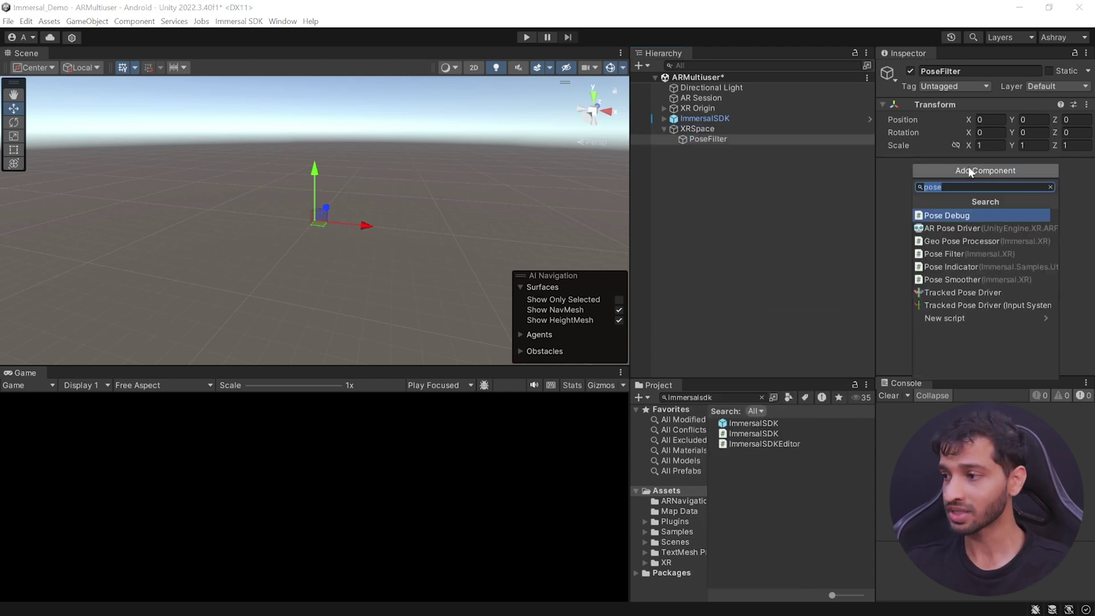
left_click(993, 254)
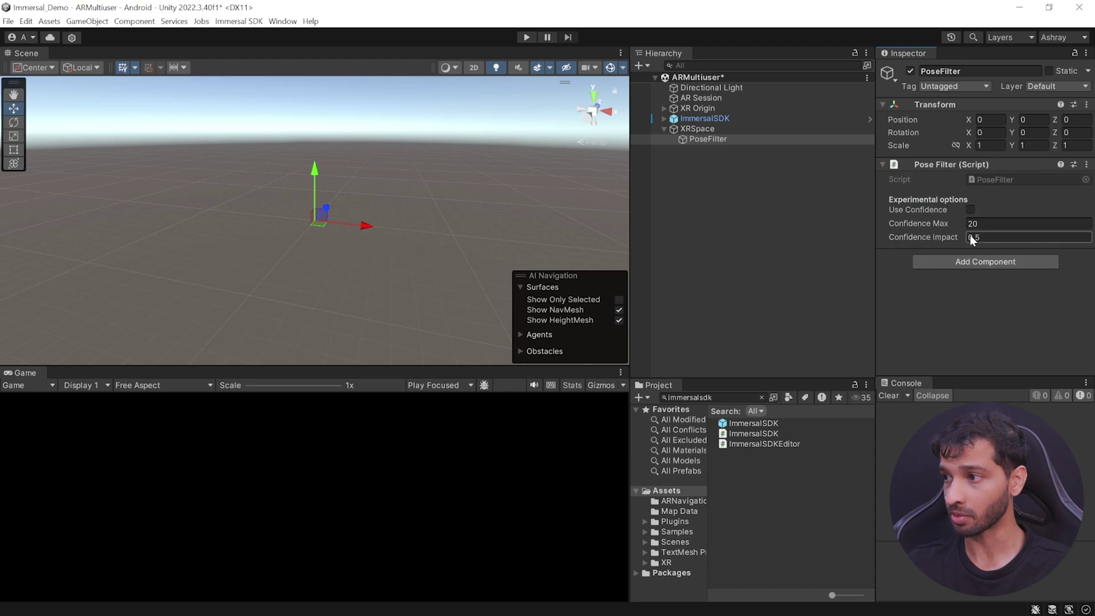
right_click(698, 129)
left_click(741, 298)
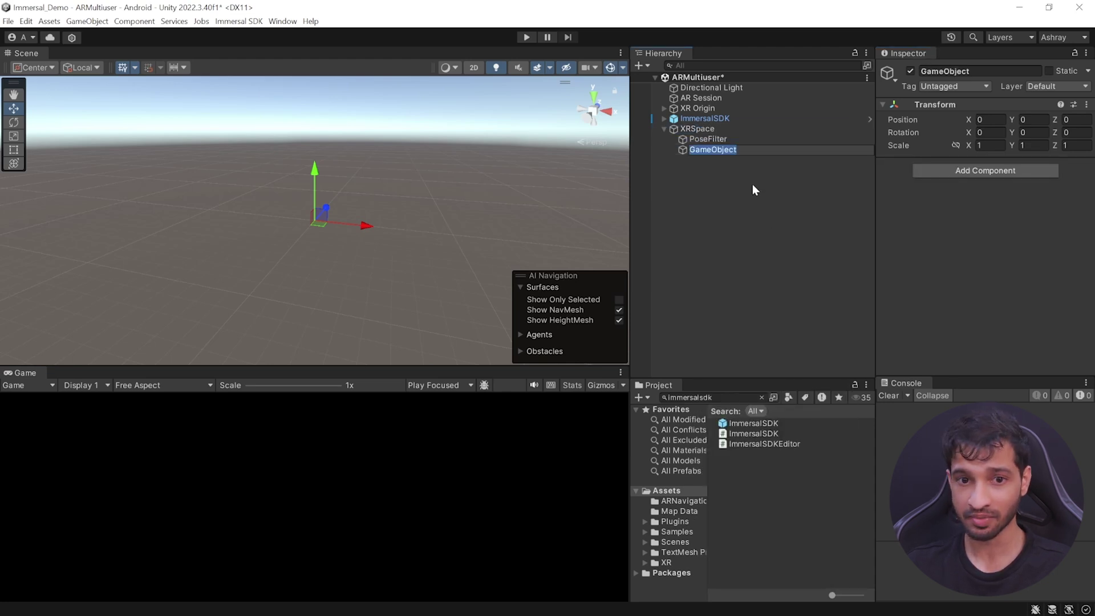
type("PoseSmoother")
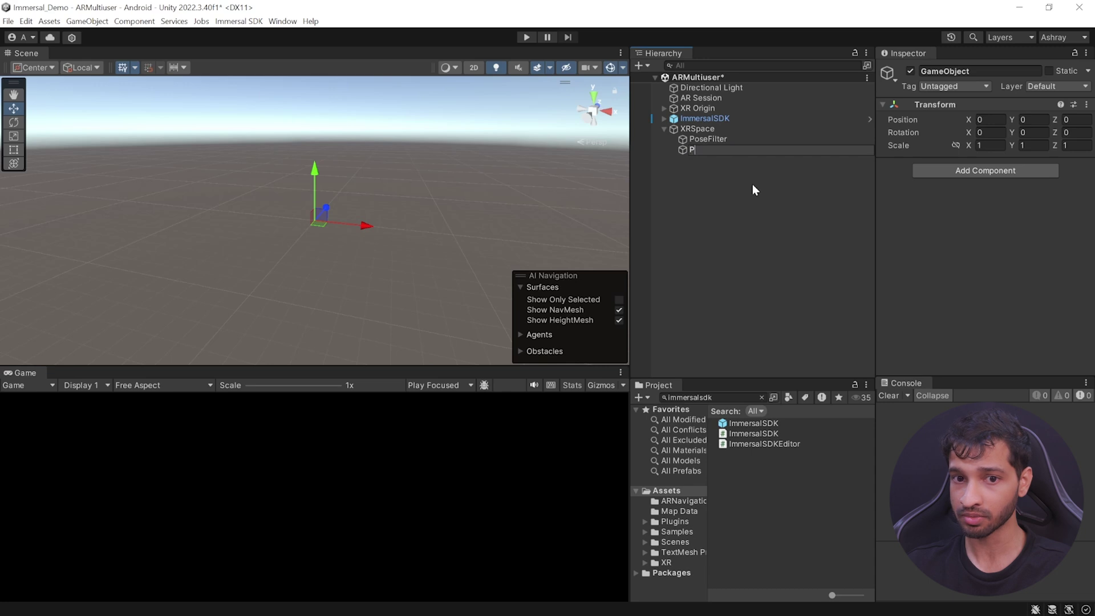
left_click(985, 170)
type("pose")
left_click(953, 280)
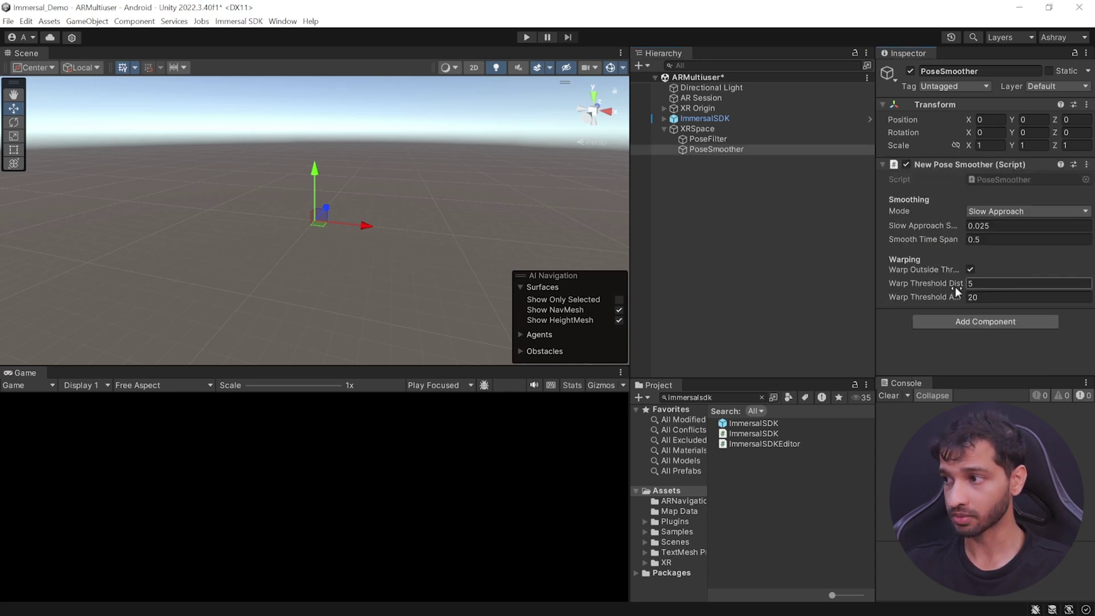
Step: Assign PoseFilter and PoseSmoother as XRSpace's two Data Processors and add an empty child
left_click(703, 128)
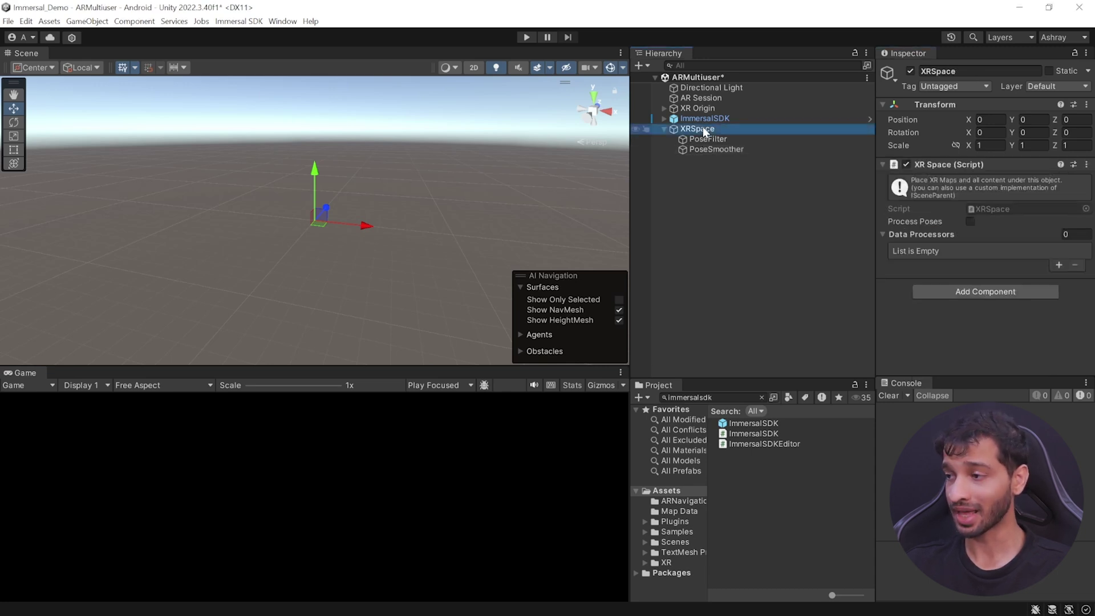
left_click(1061, 262)
left_click(1060, 265)
left_click_drag(702, 140, 997, 253)
left_click_drag(710, 150, 1023, 263)
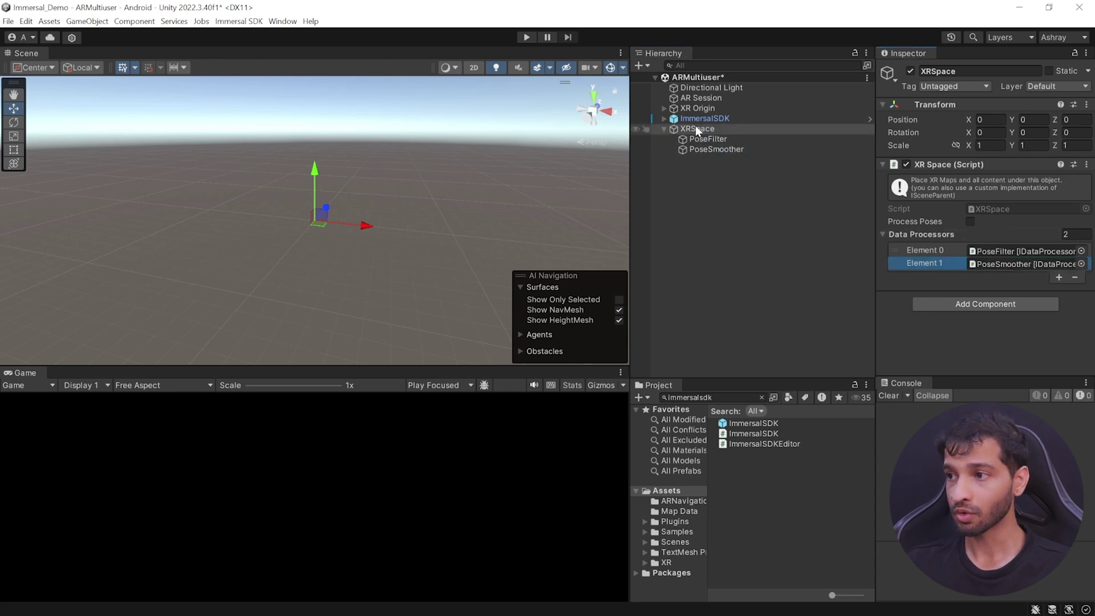
right_click(696, 129)
left_click(761, 296)
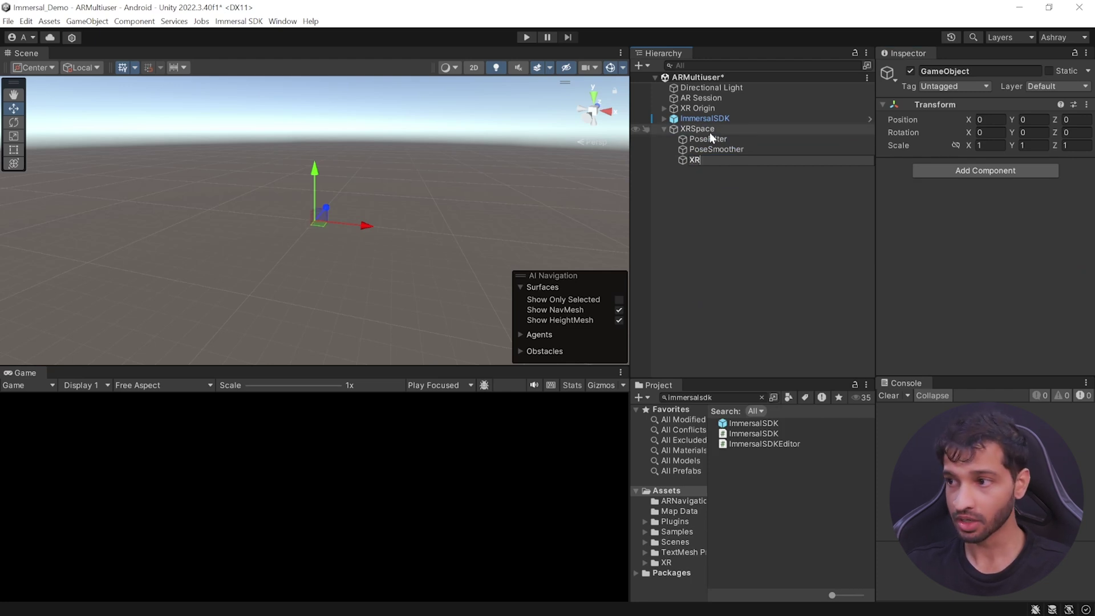
Step: Rename the new child to XRmap and give it an XR Map component
type("XRmap")
left_click(986, 170)
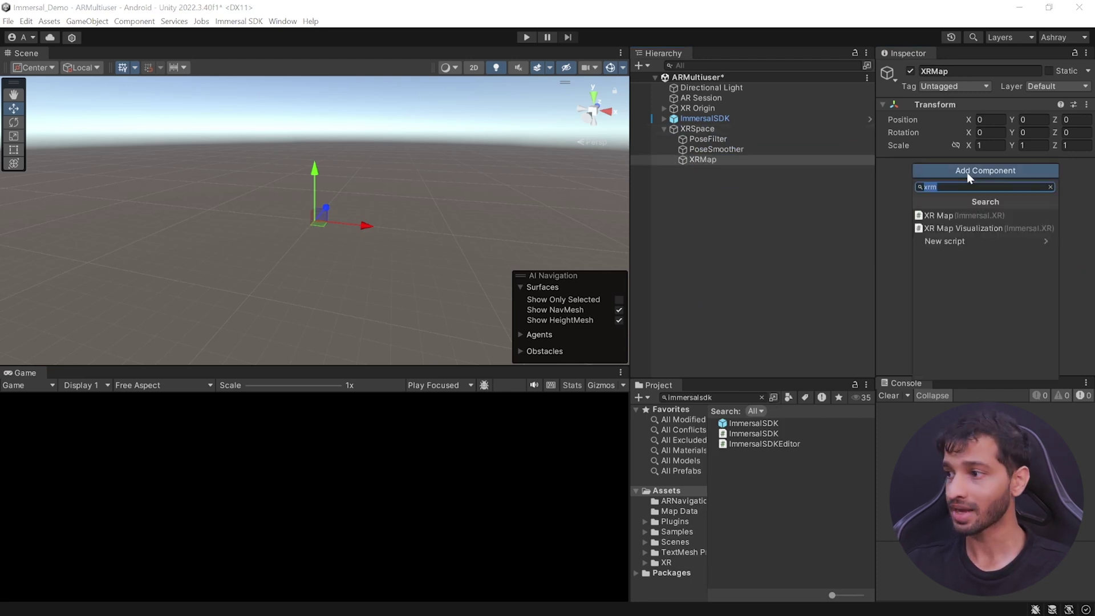
left_click(968, 218)
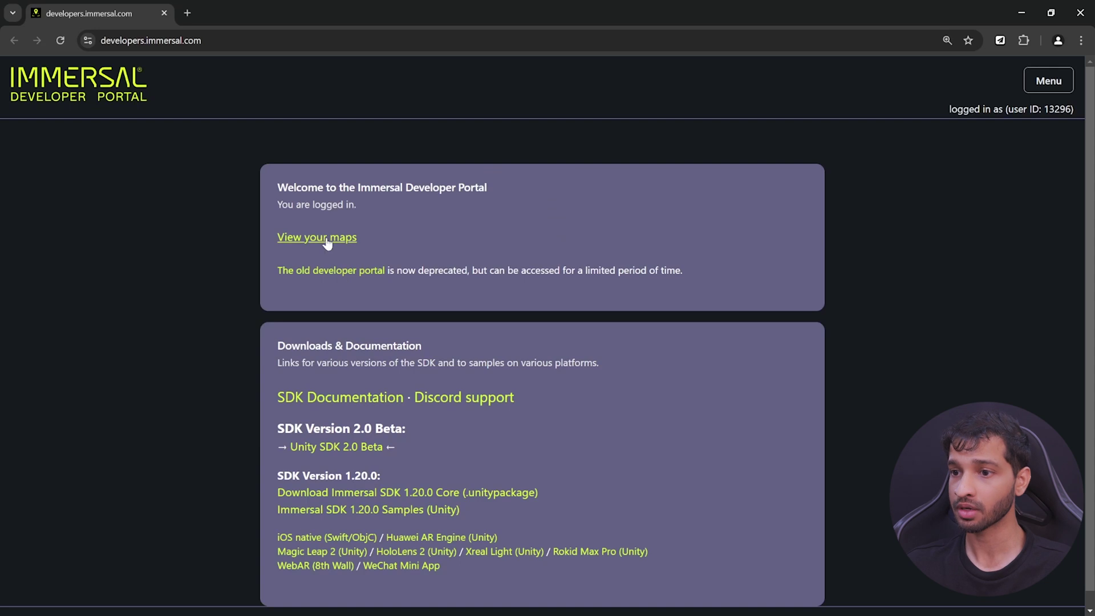
Step: Download map 112244 with map file and visualization enabled, then frame its point cloud
left_click(327, 238)
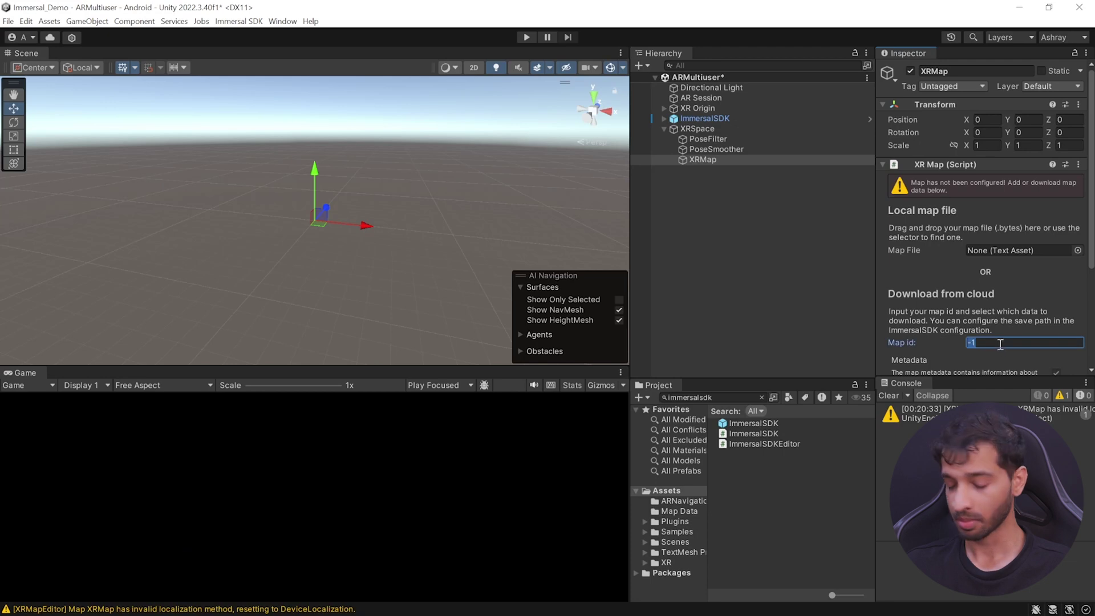
scroll(1006, 310, "down", 5)
left_click(1056, 266)
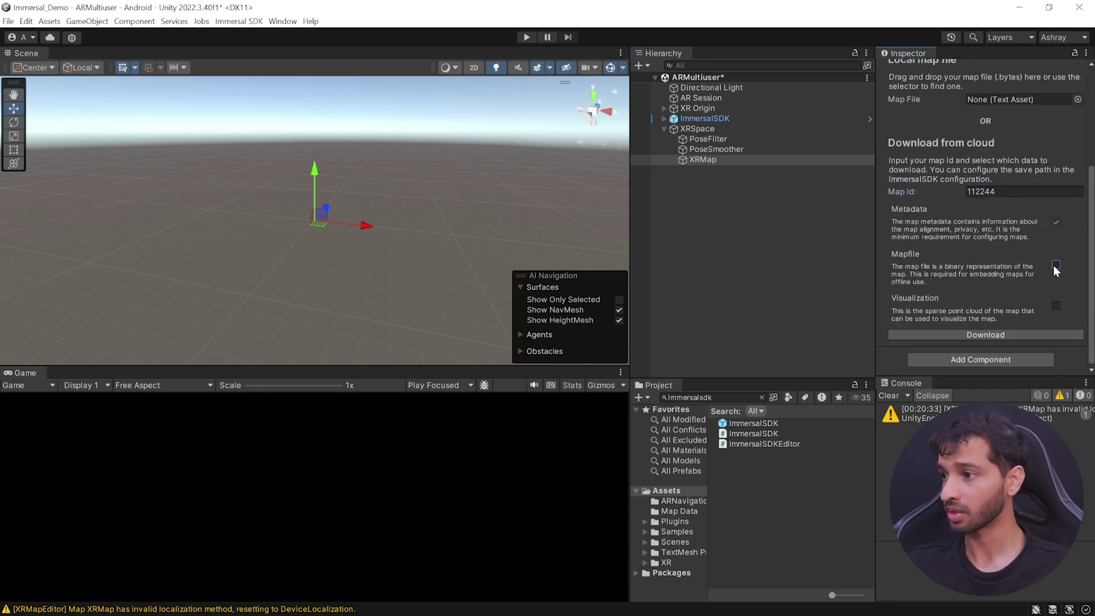
left_click(1057, 306)
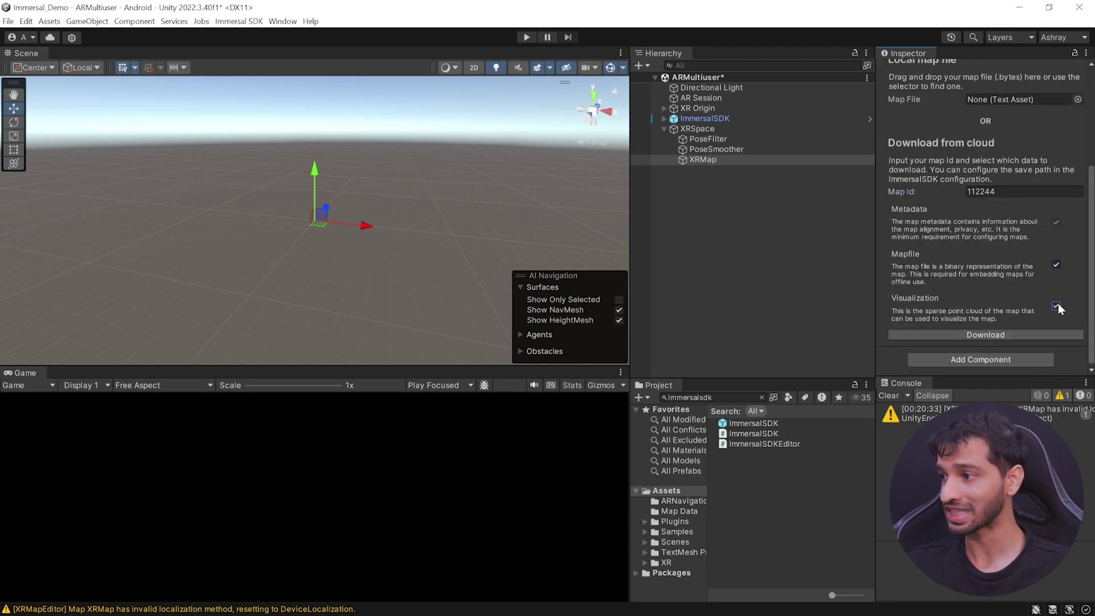
left_click(1022, 335)
left_click_drag(308, 245, 368, 295, "alt")
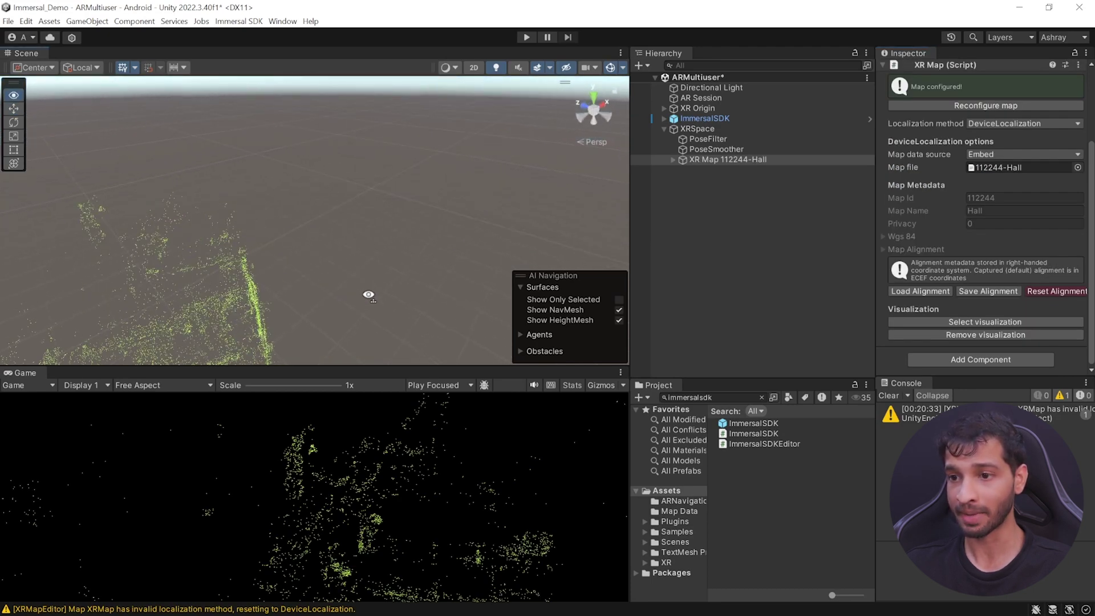
key("f")
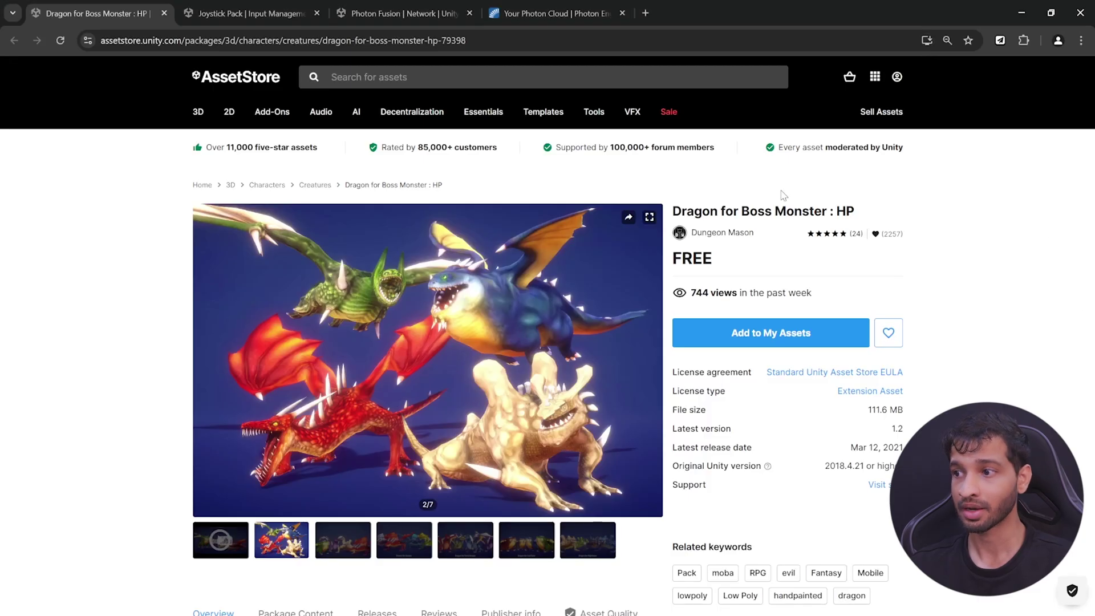
Step: Add Photon Fusion to My Assets on the Asset Store and import it into Unity
left_click(201, 15)
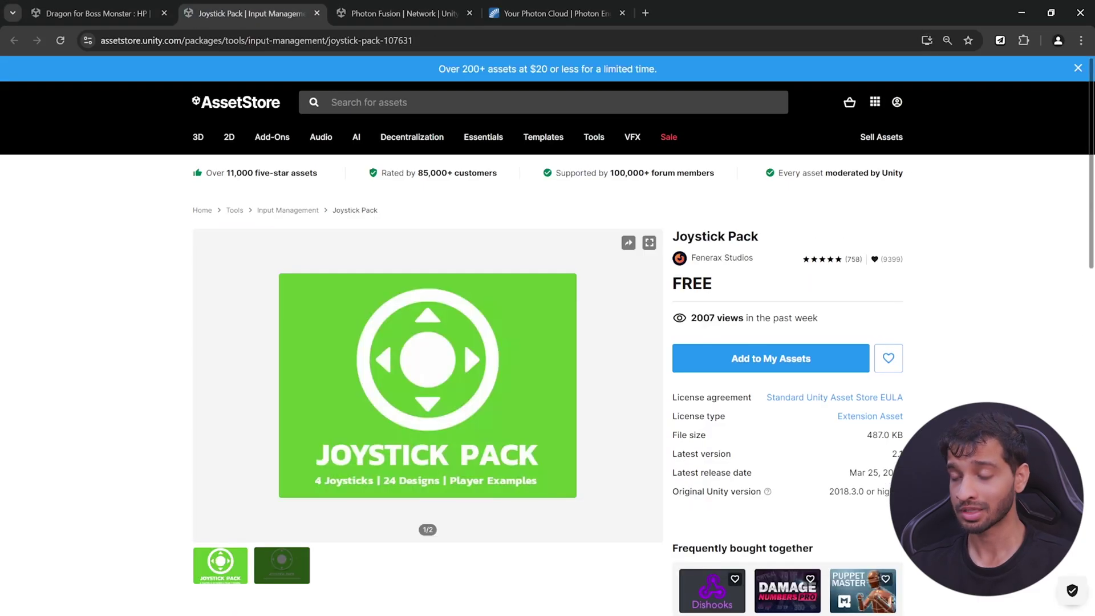
left_click(388, 16)
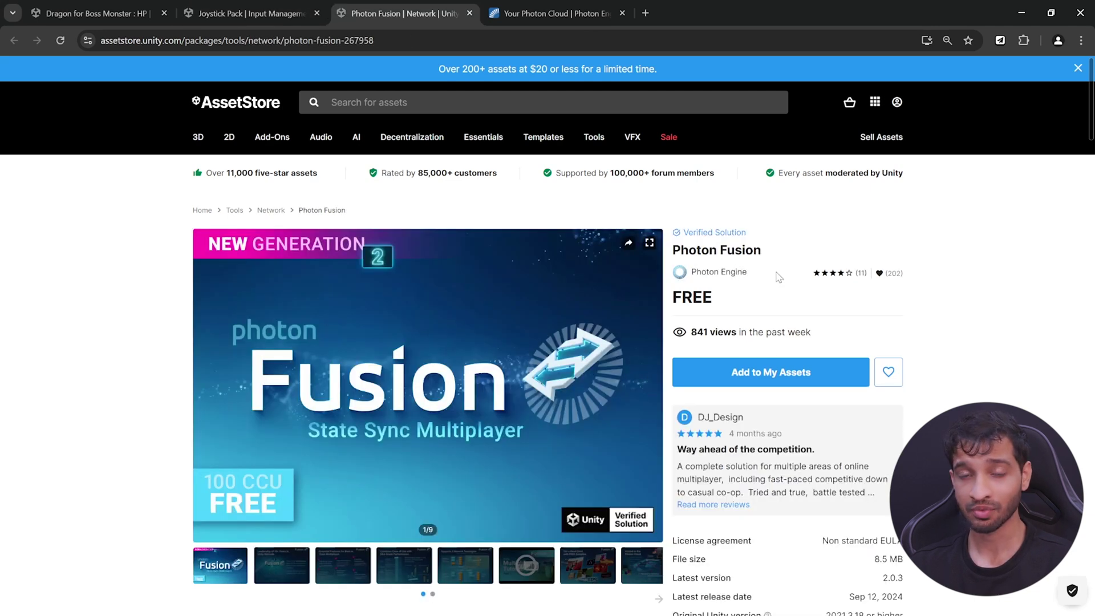
left_click(805, 374)
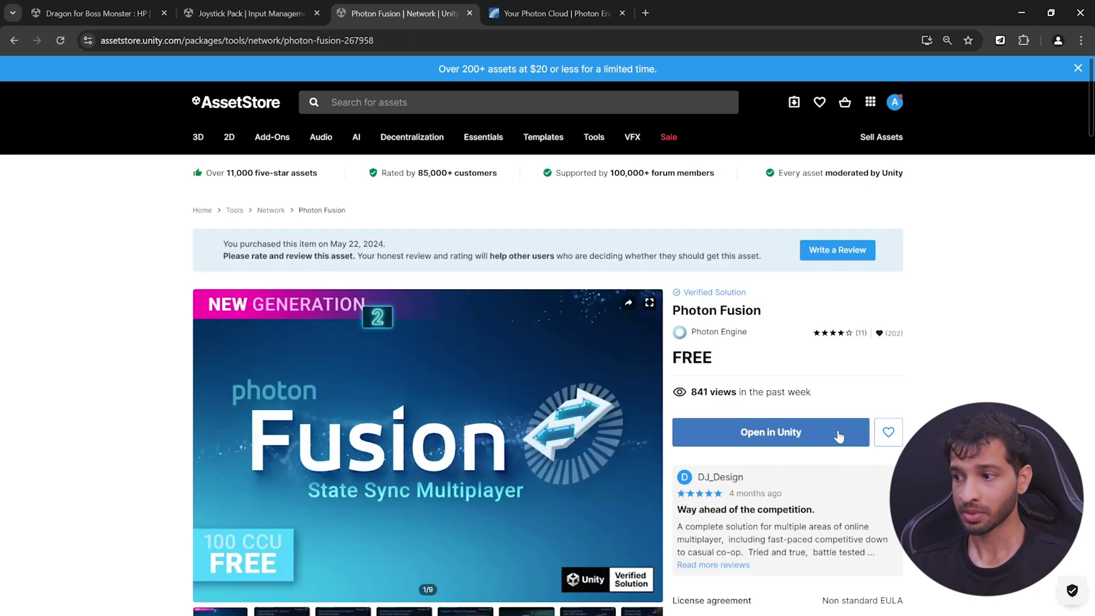
left_click(838, 434)
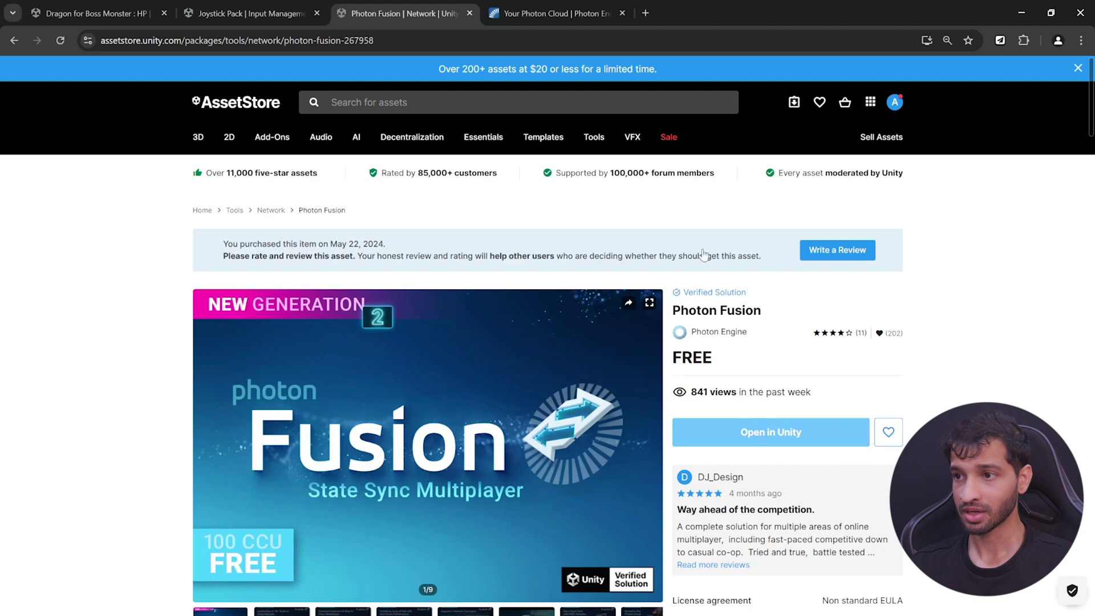
left_click(610, 114)
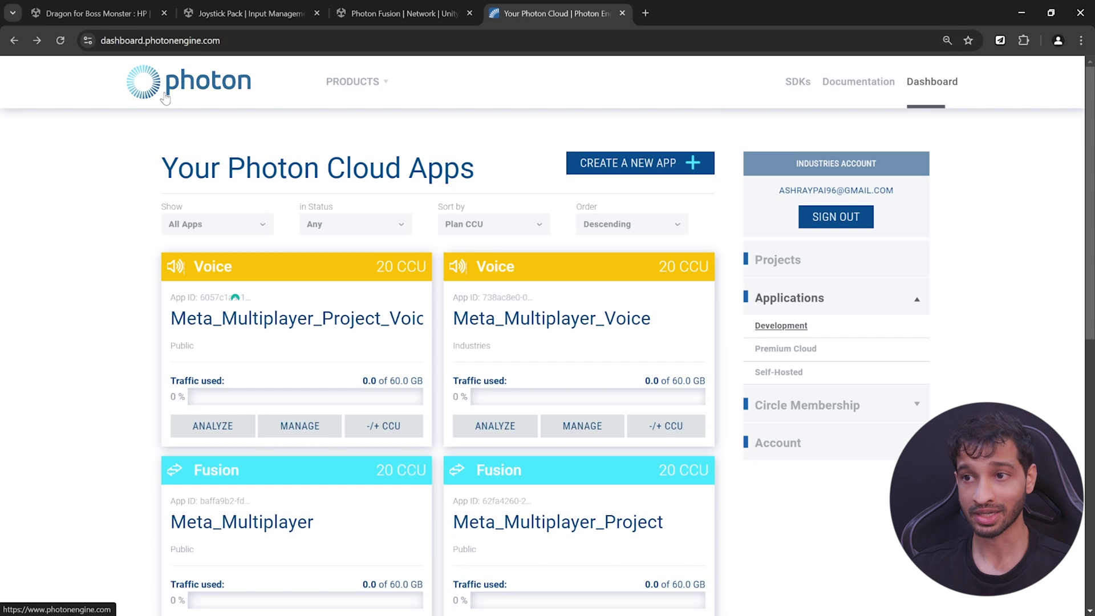
Step: Create a new Photon app with the Fusion SDK, named 'Immersal_Multiuser'
left_click(640, 164)
left_click(292, 332)
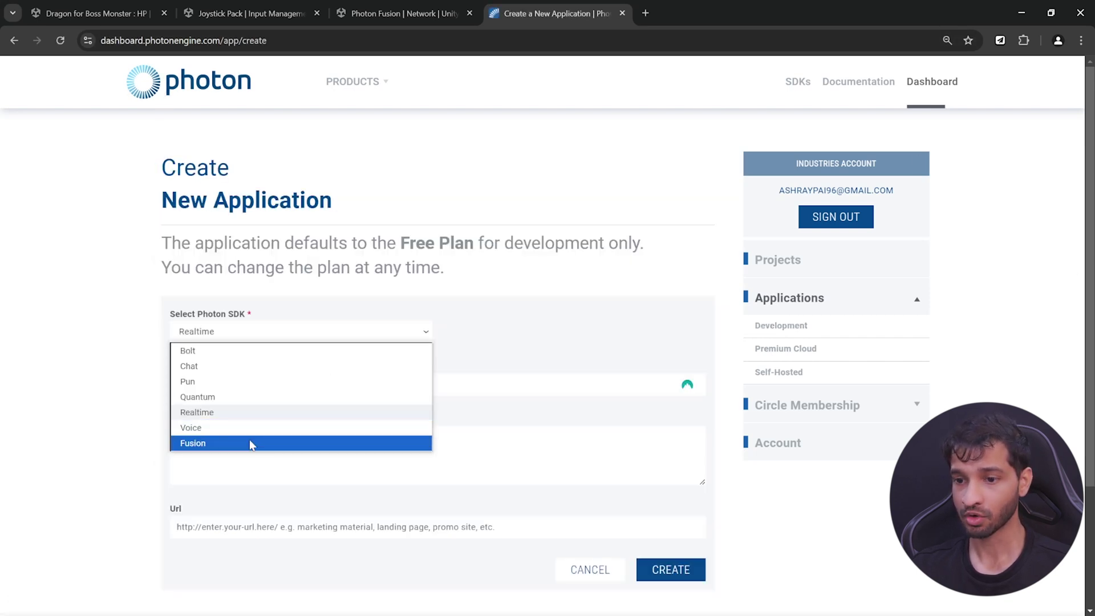
key("Return")
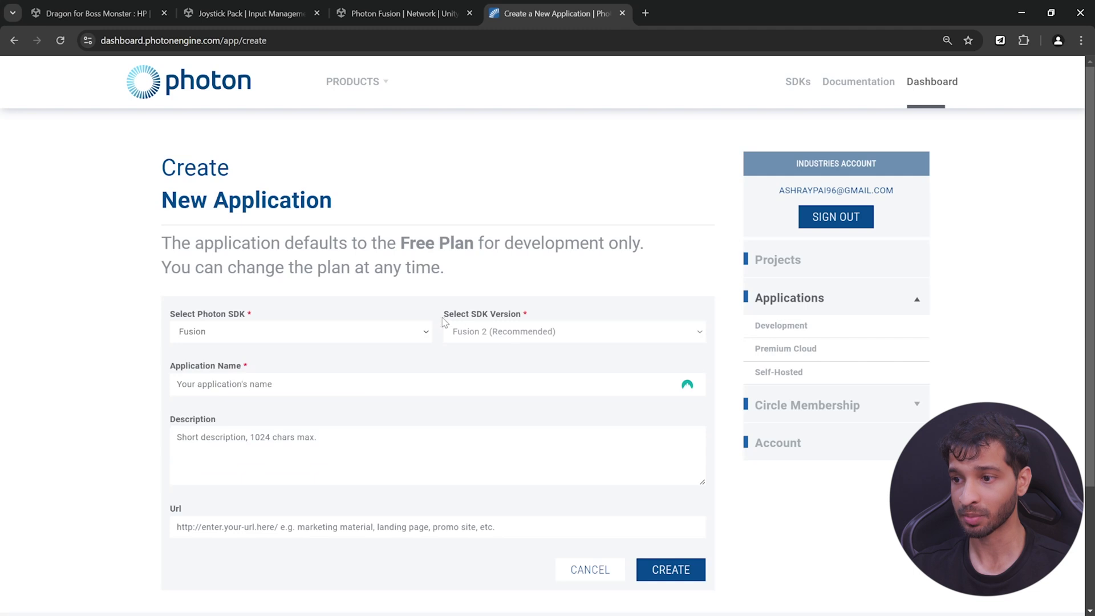
left_click(223, 387)
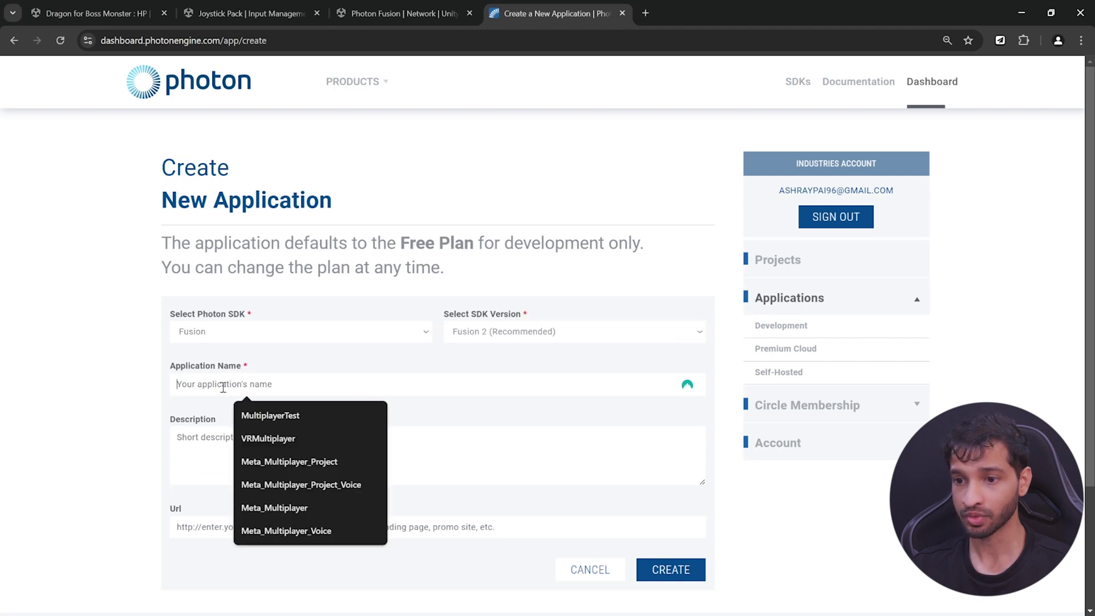
type("Immersal_Multiuser")
left_click(691, 572)
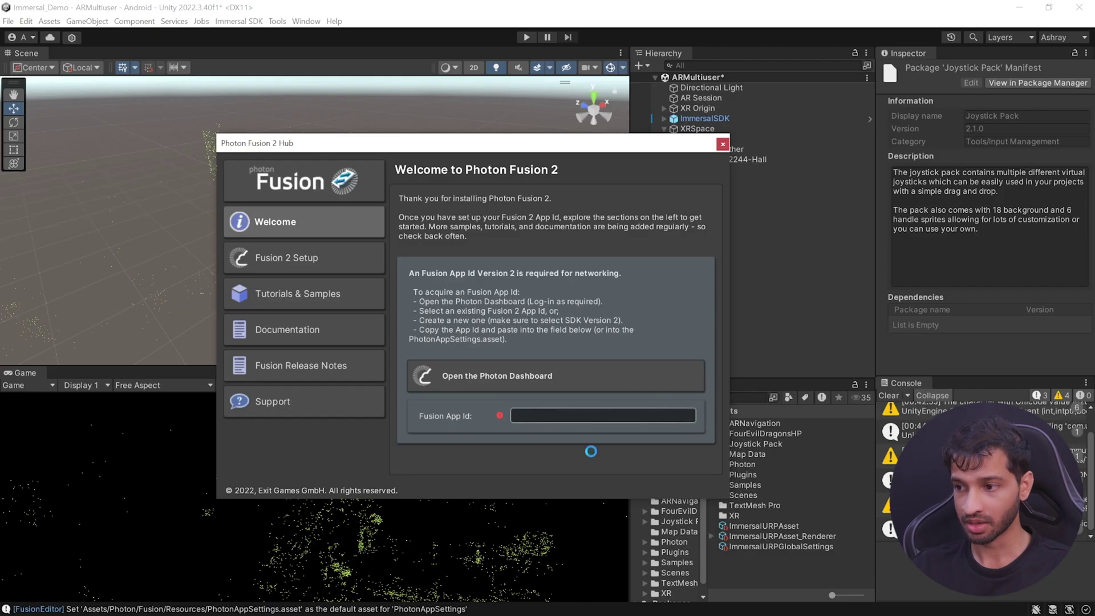
Step: Paste the Fusion App Id and import the full ImmersalMultiuserPackage
key("ctrl+v")
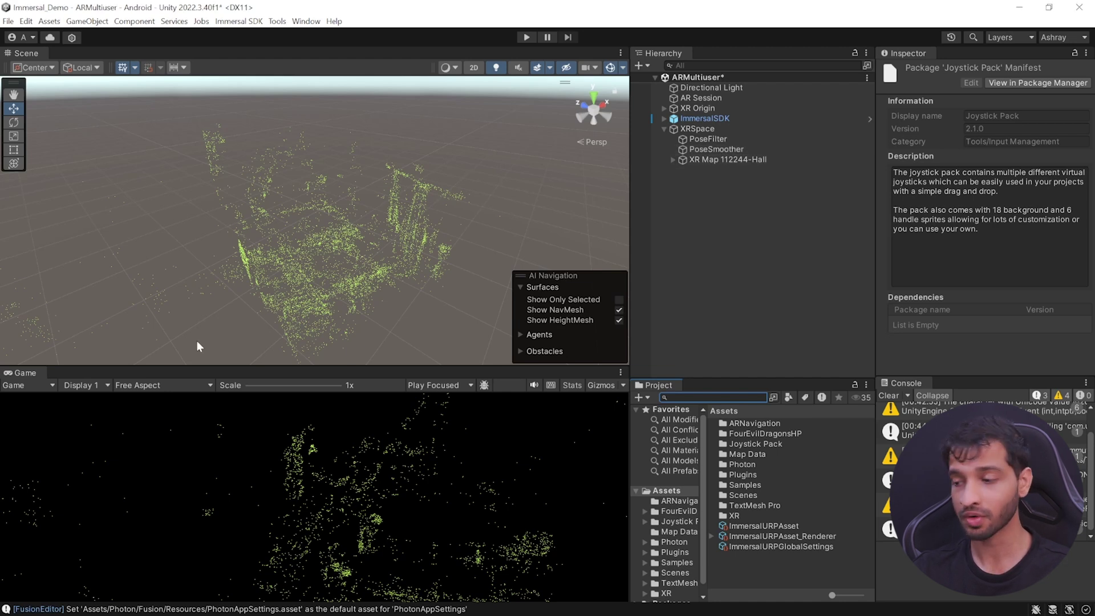
left_click_drag(769, 576, 775, 570)
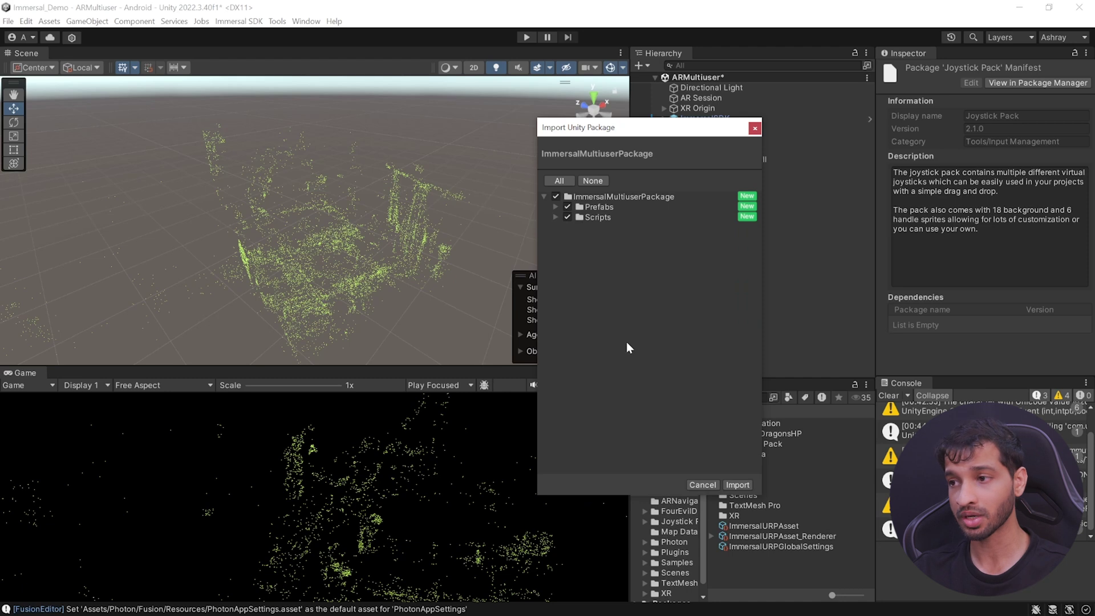
left_click(738, 485)
Step: Place DebugUI, JoystickCanvas and MultiuserUI prefabs under XRSpace and set Game view to 1920x1080 Portrait
double_click(751, 427)
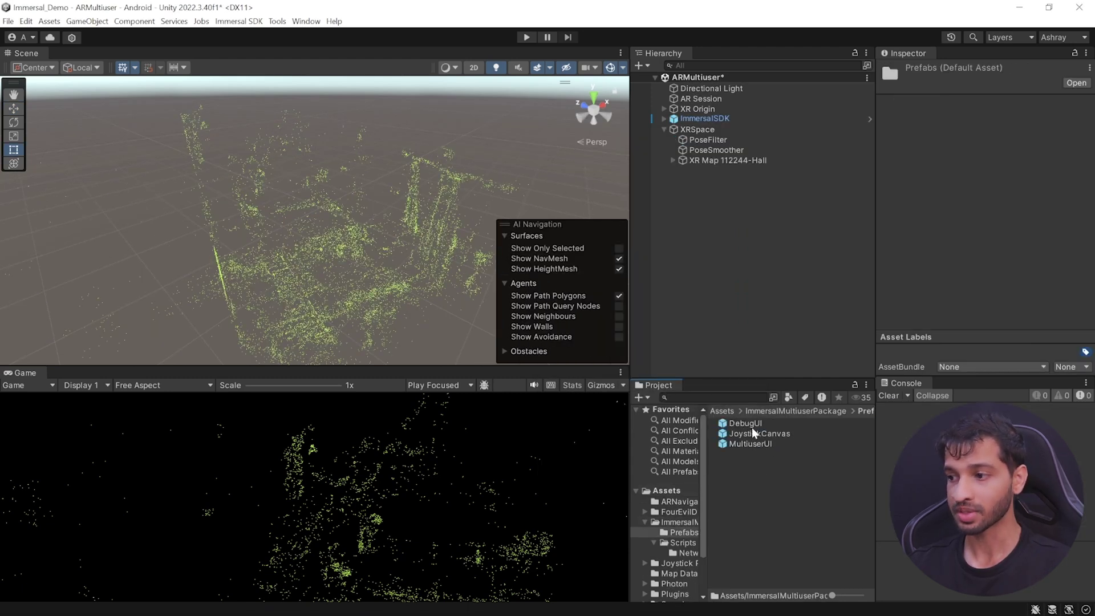
left_click(748, 425)
left_click(758, 434, "ctrl")
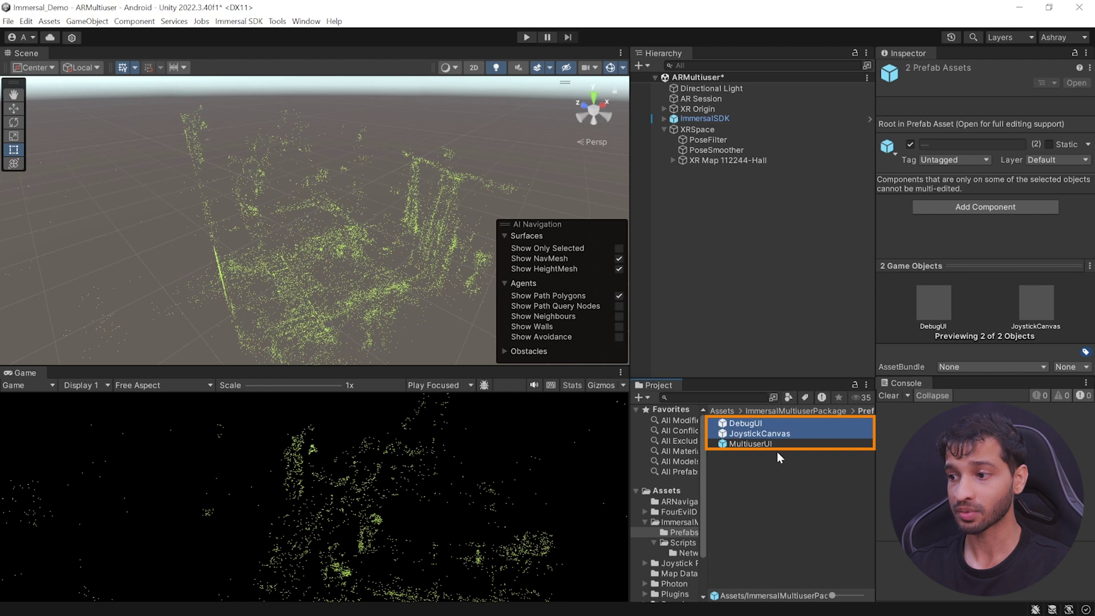
left_click(759, 444, "ctrl")
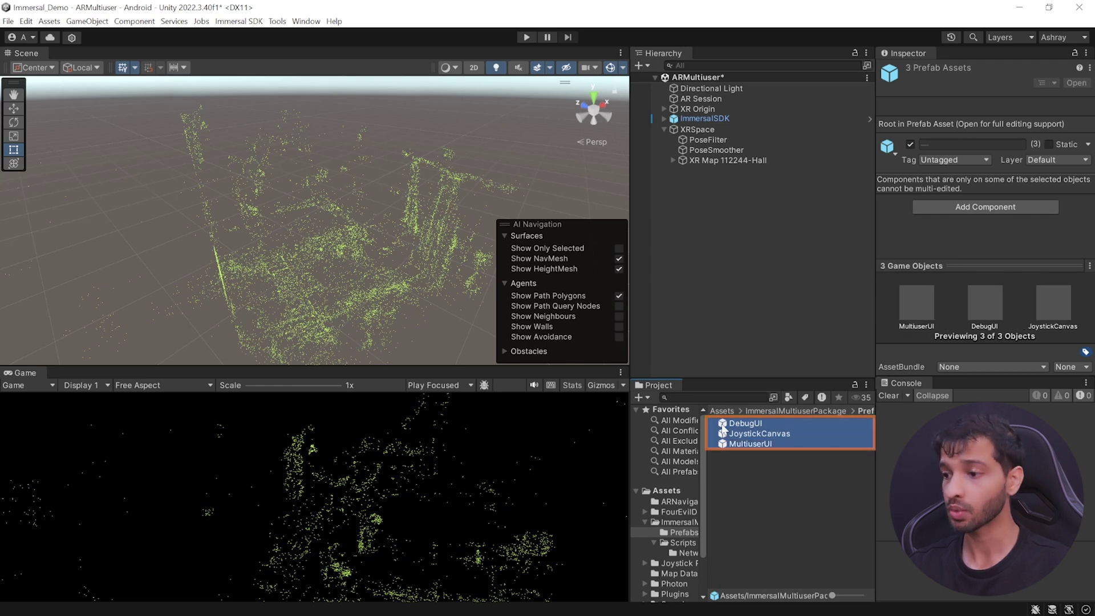
left_click_drag(748, 429, 695, 128)
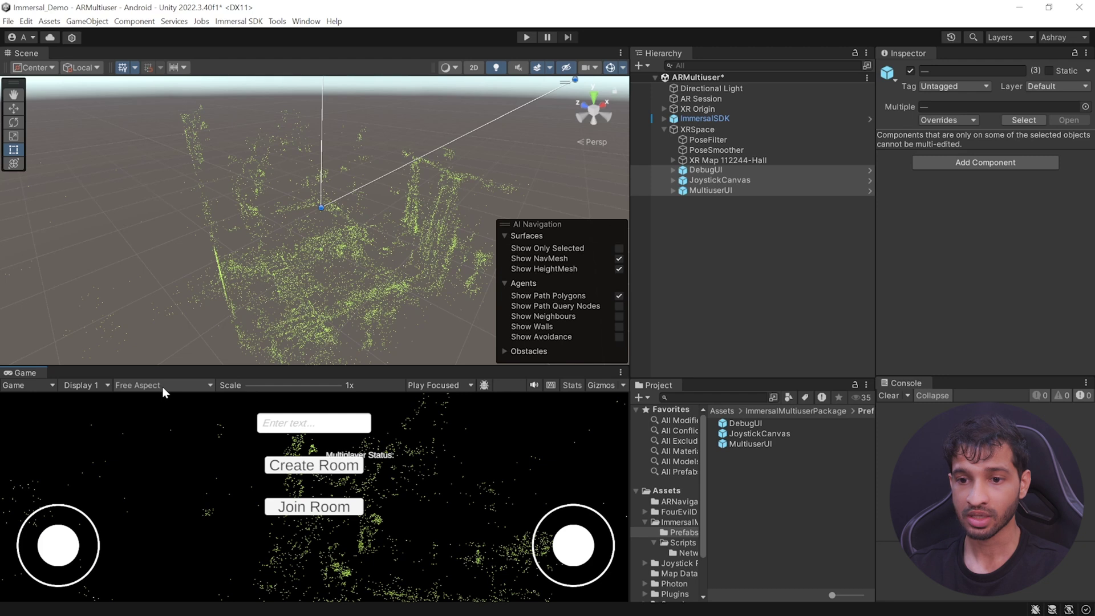
left_click(162, 456)
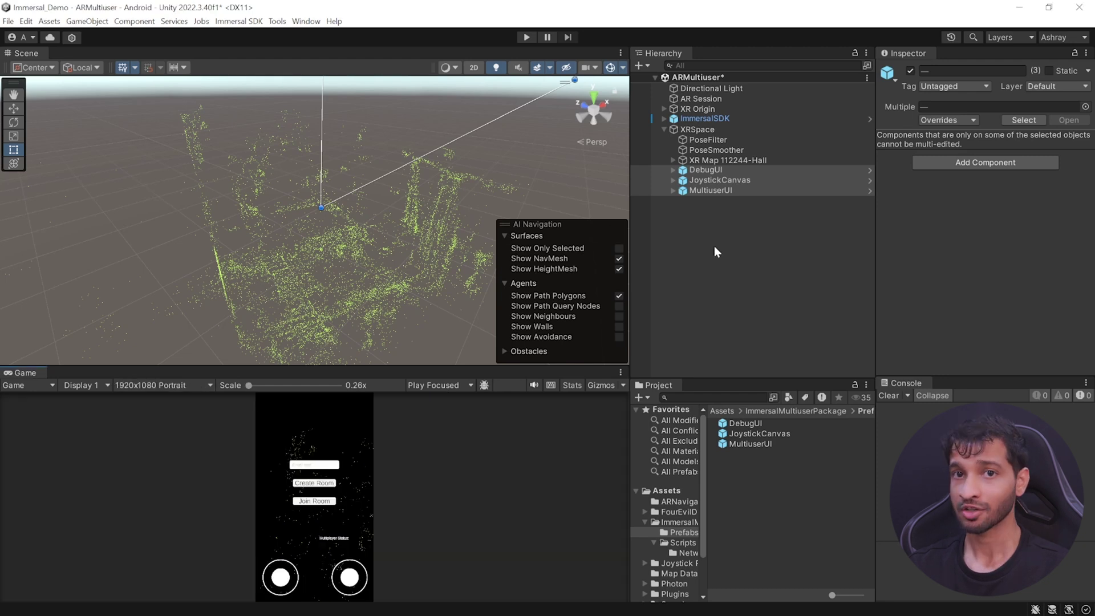
left_click(706, 169)
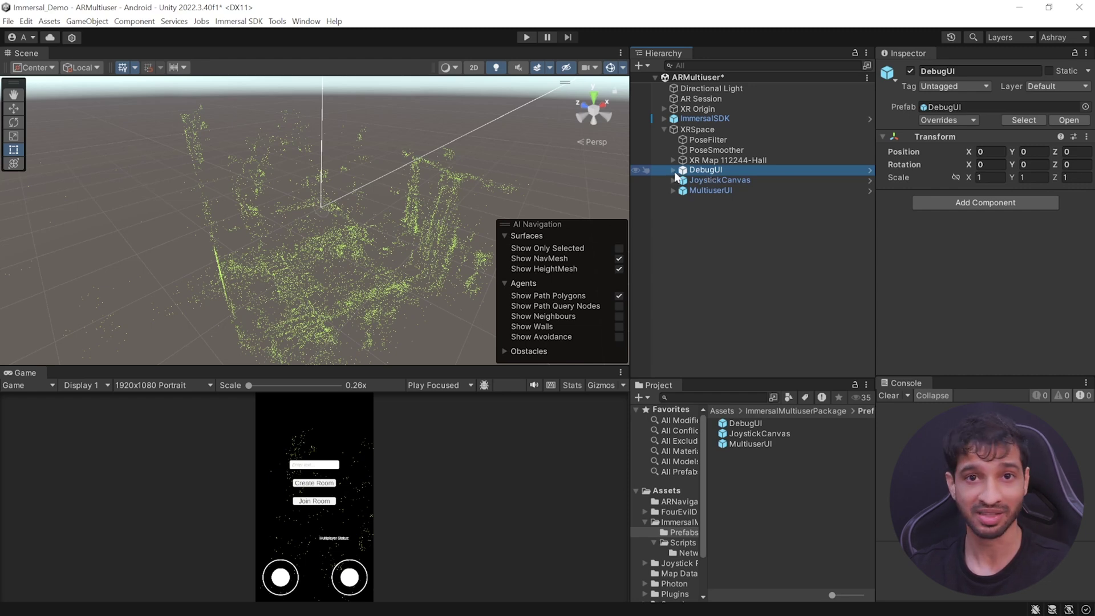
Step: Inspect DebugUI's Debug Scroll View, Multiplayer Status and PlayersJoind text, toggling the scroll view's visibility
left_click(673, 170)
left_click(683, 180)
left_click(739, 190)
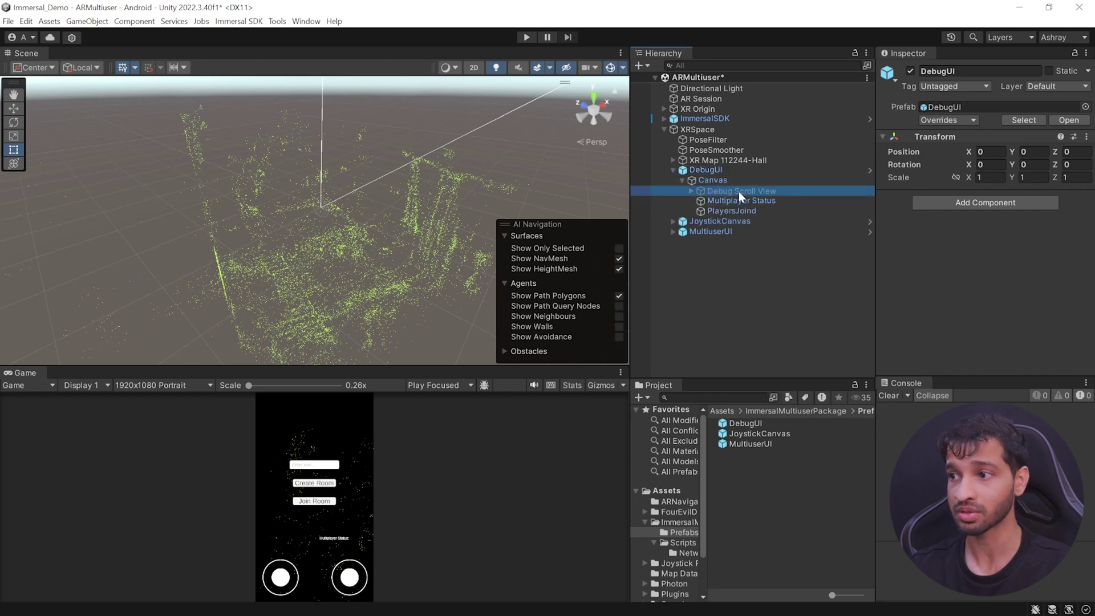
left_click(910, 72)
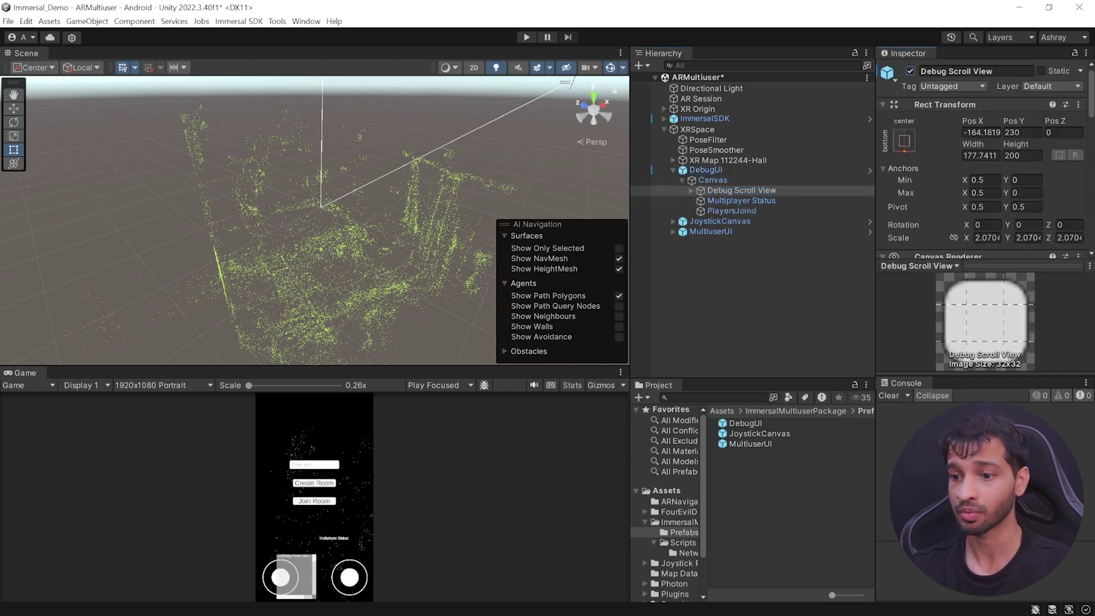
left_click(910, 72)
left_click(744, 199)
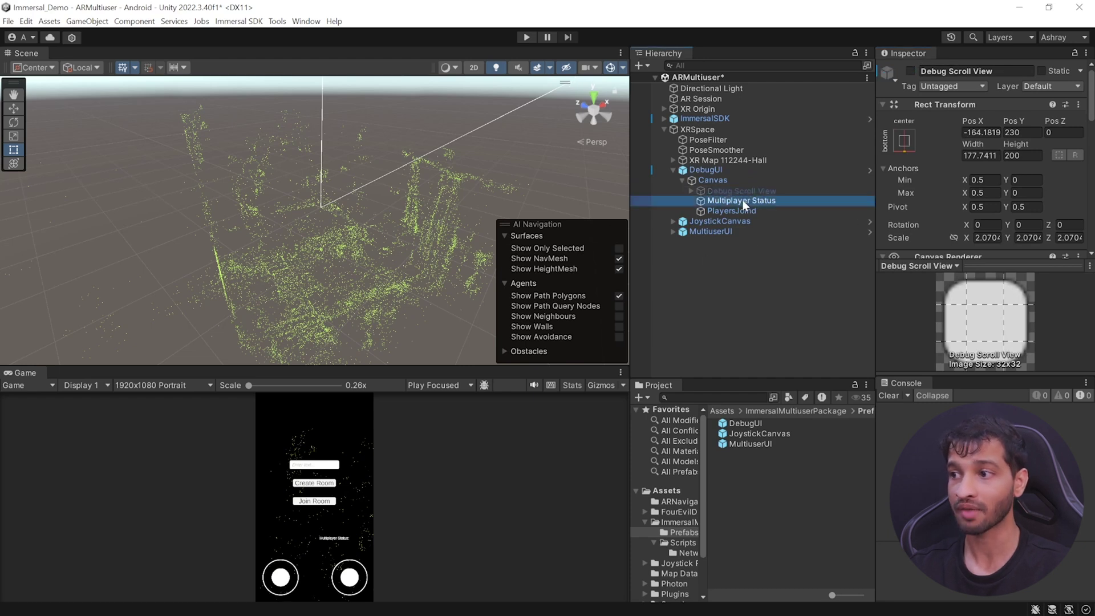
left_click(721, 210)
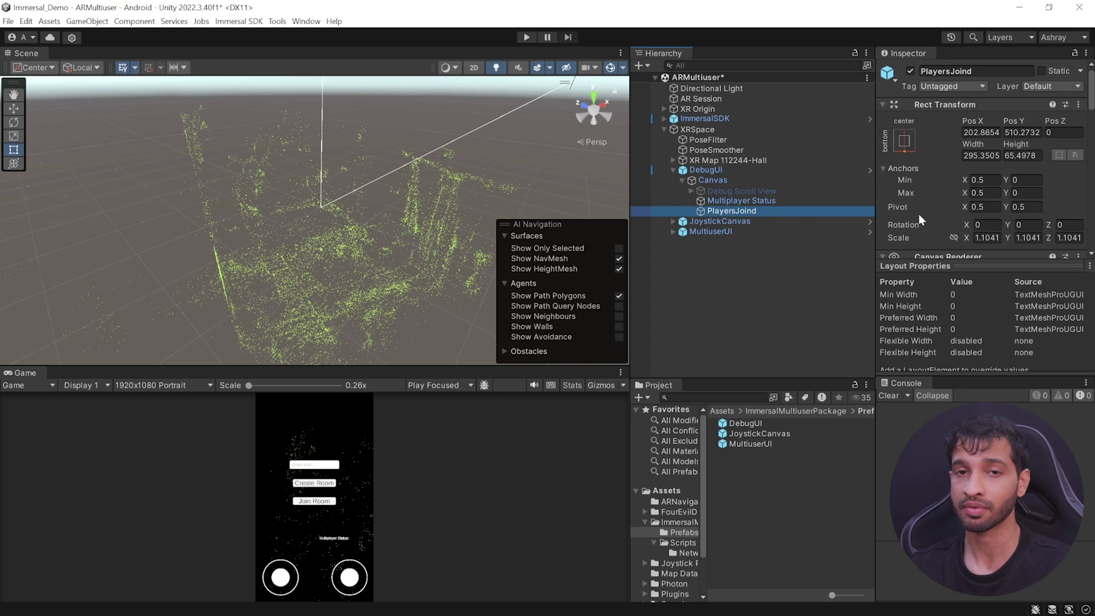
left_click(674, 170)
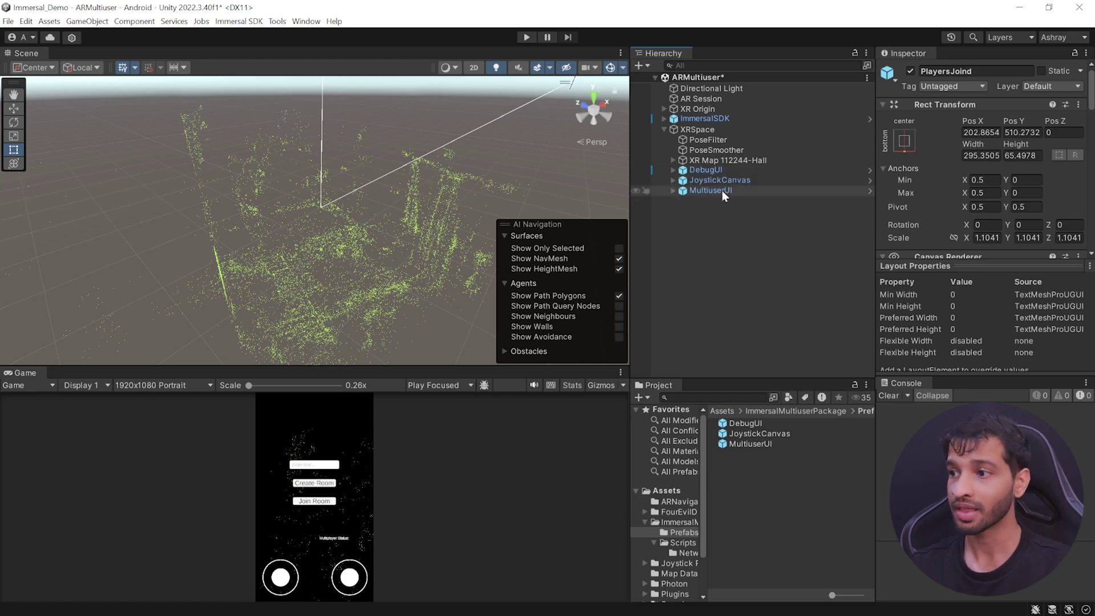
Step: Inspect JoystickCanvas and its Horizontal and Vertical Fixed Joysticks
left_click(685, 180)
left_click(674, 180)
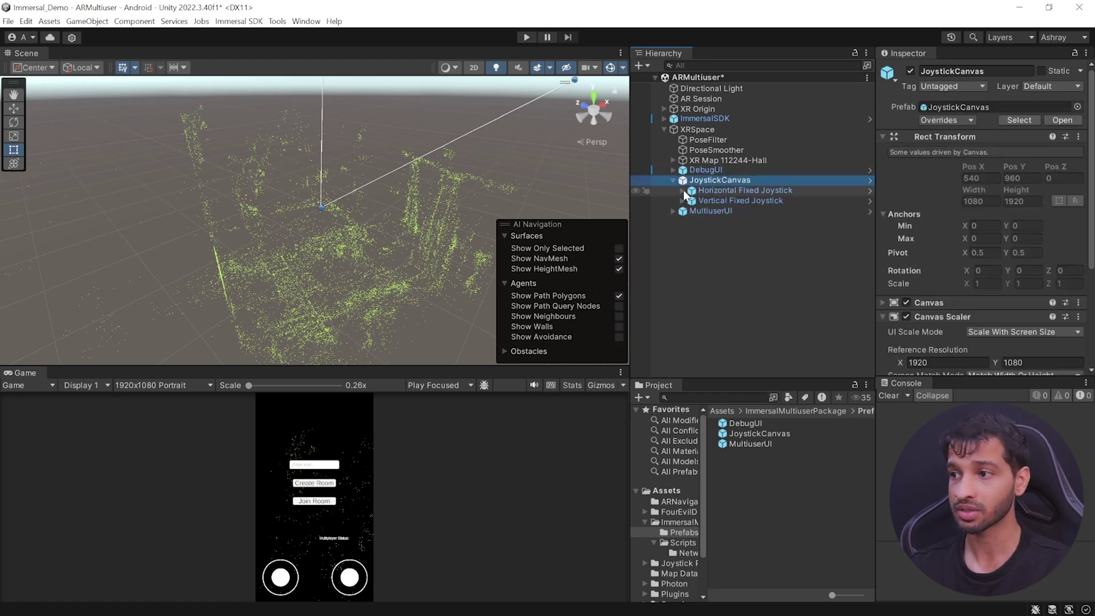
left_click(714, 191)
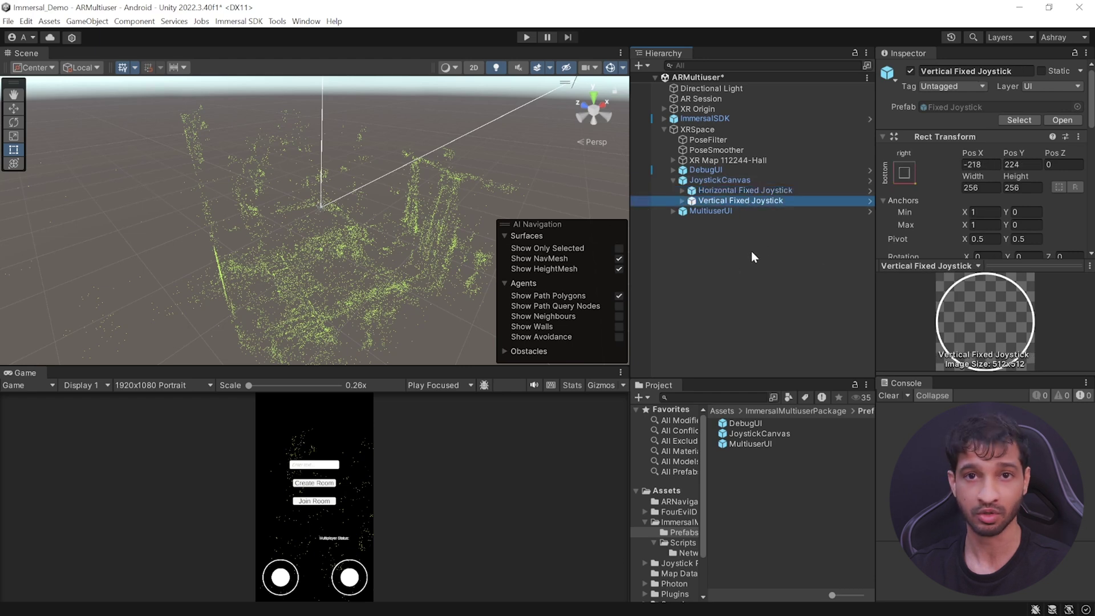
left_click(757, 200)
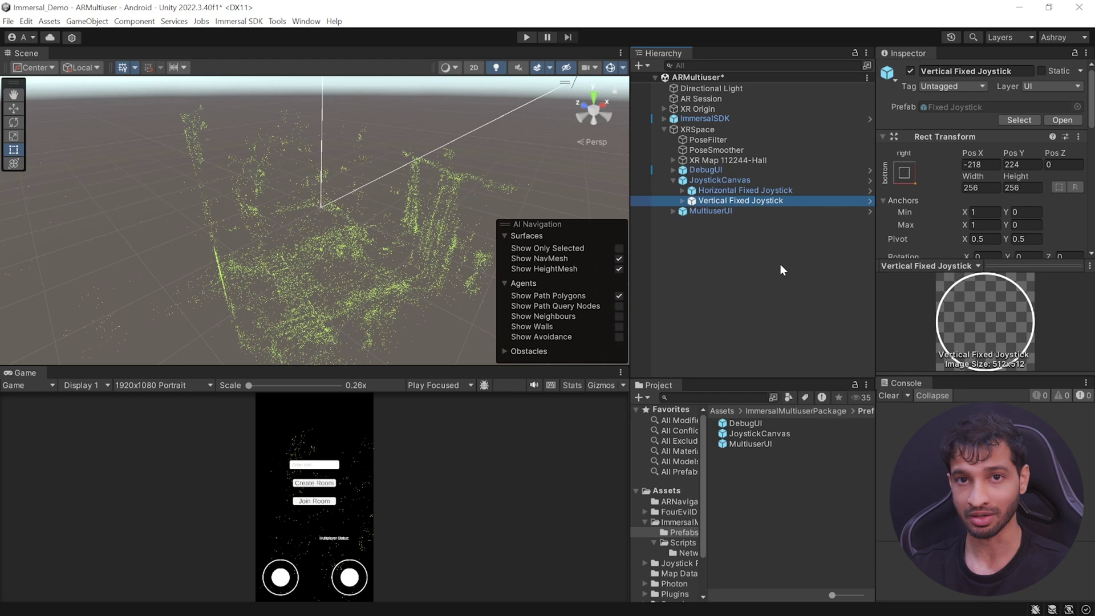
Step: Inspect MultiuserUI's CreateRoomButton, JoinRoomButton and InputField, then open the package's Scripts folder
left_click(672, 210)
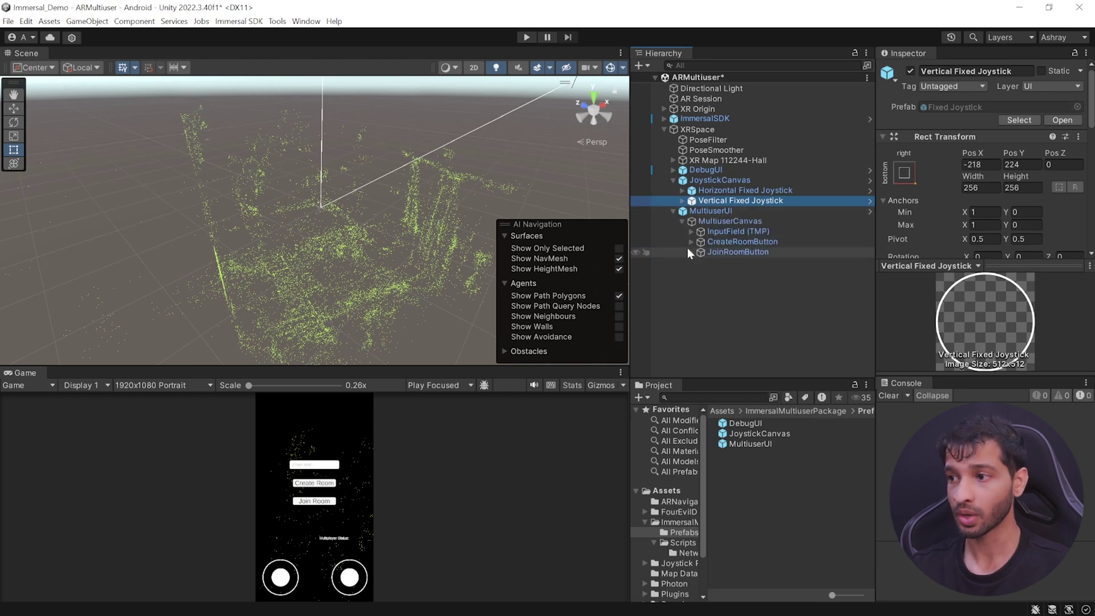
left_click(739, 243)
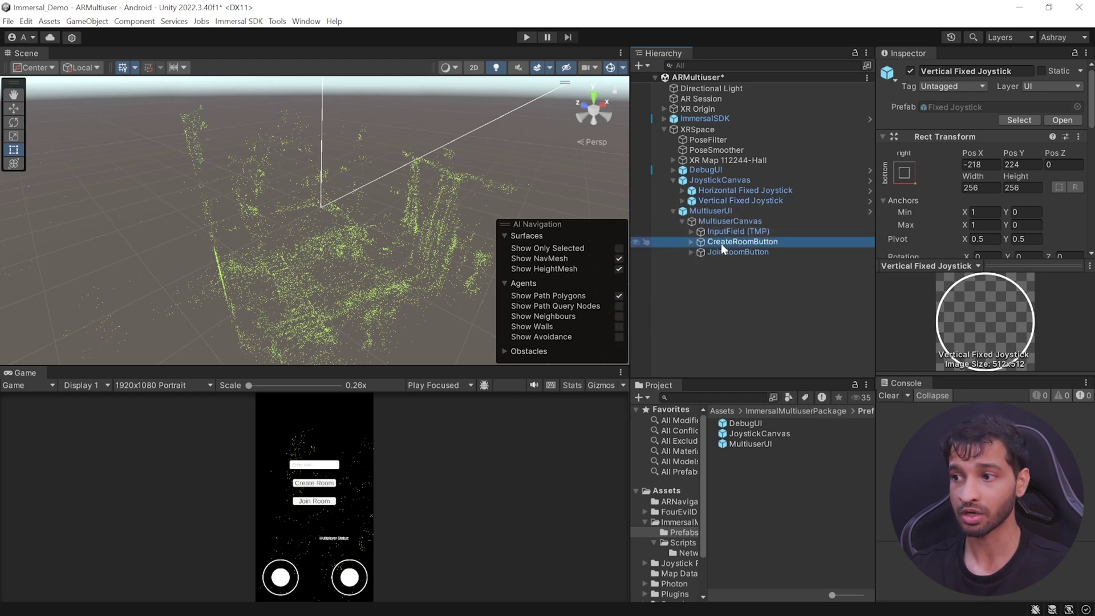
left_click(728, 253)
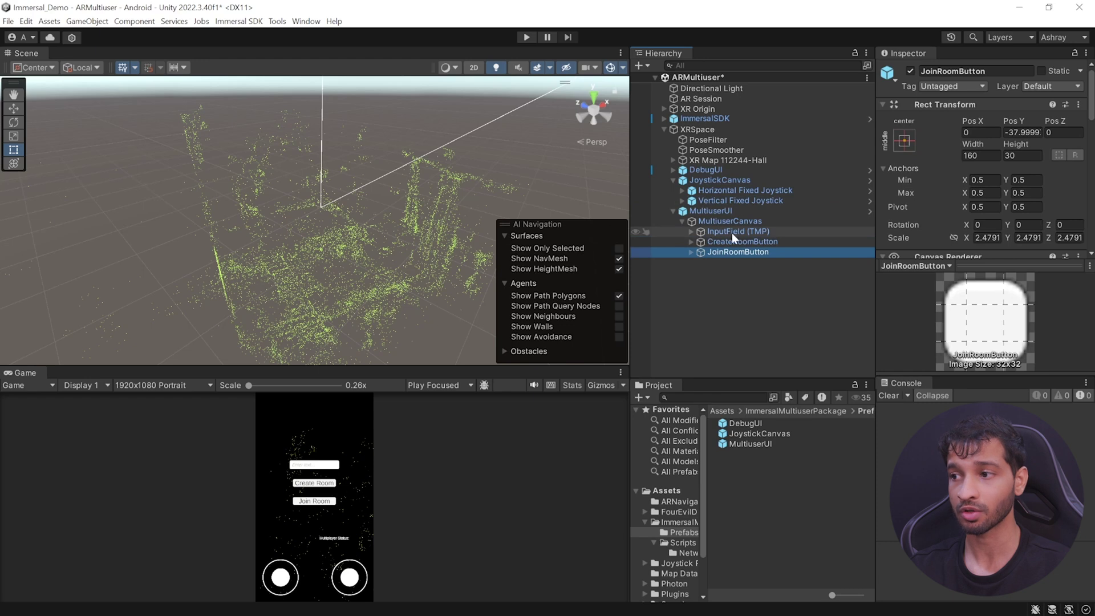
left_click(734, 233)
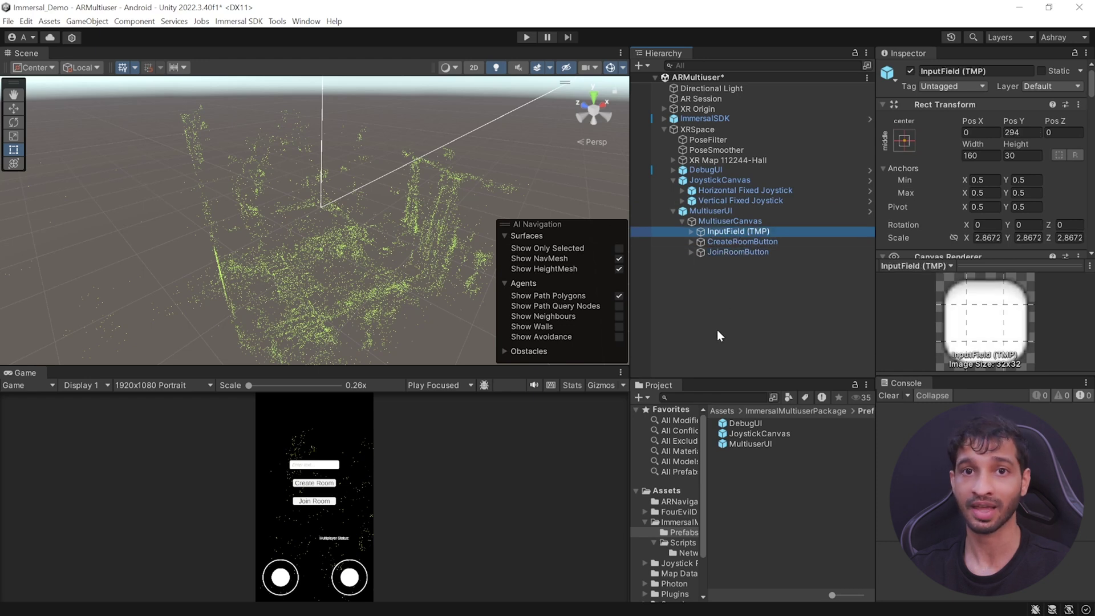
left_click(817, 411)
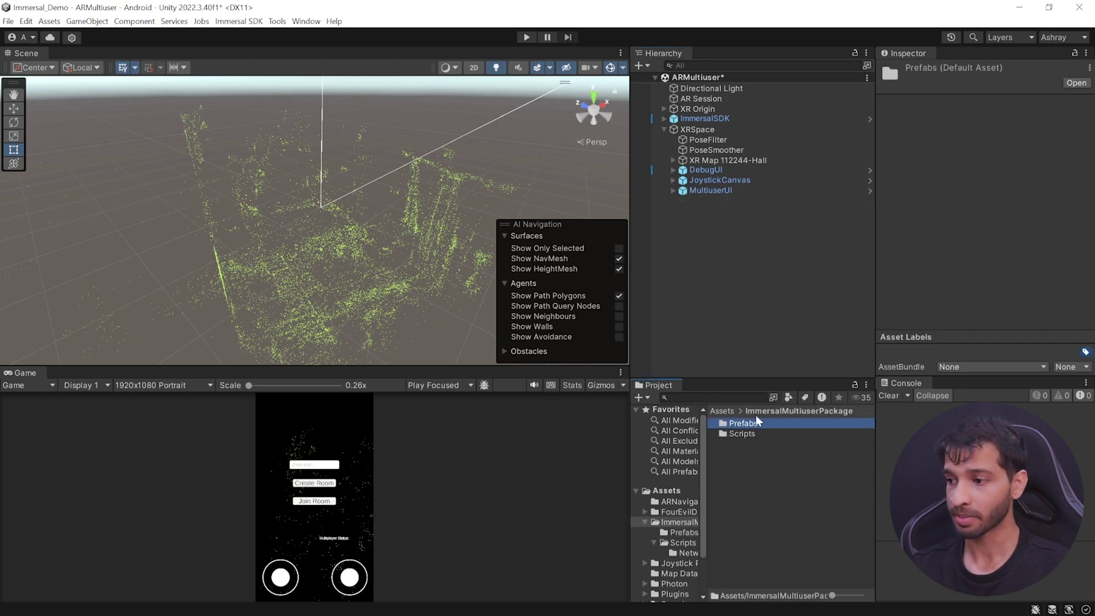
double_click(738, 436)
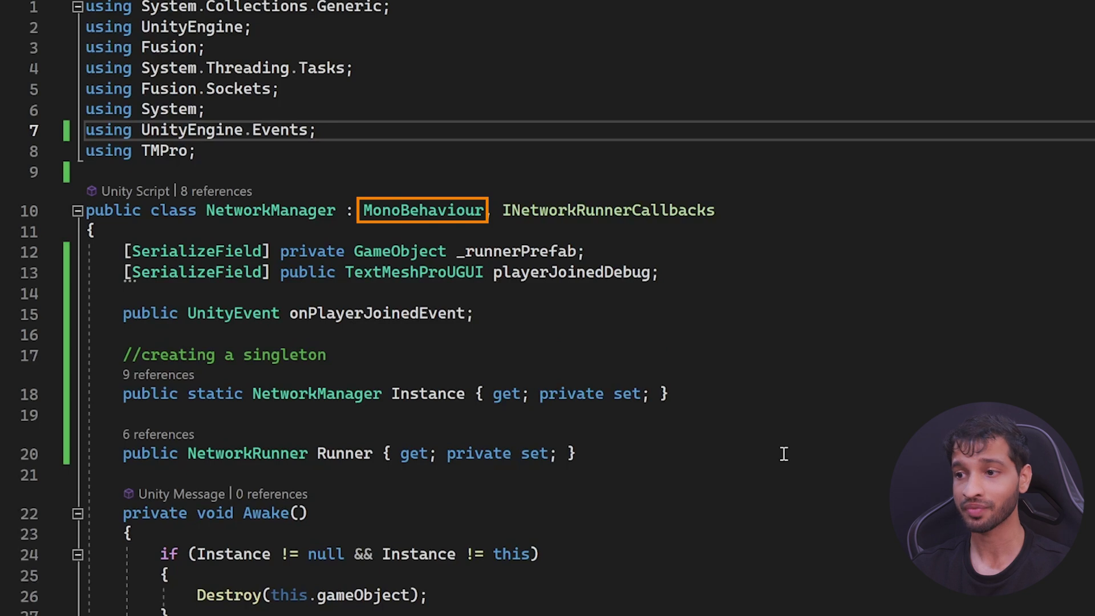
Step: Scroll through NetworkManager.cs to review its Fusion session-handling code
mouse_move(502, 210)
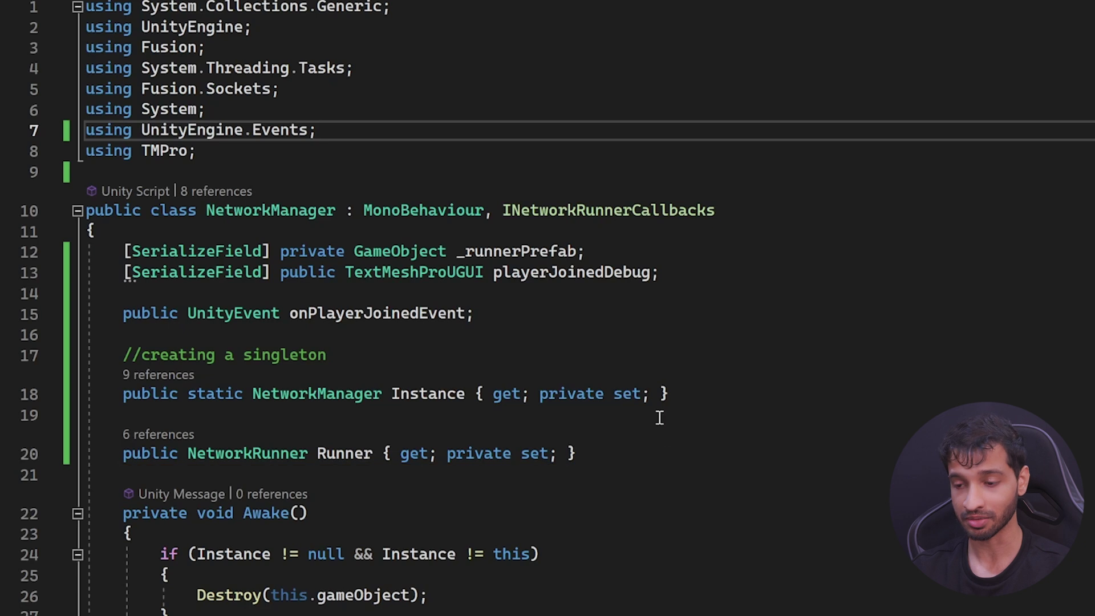
scroll(648, 201, "down", 6)
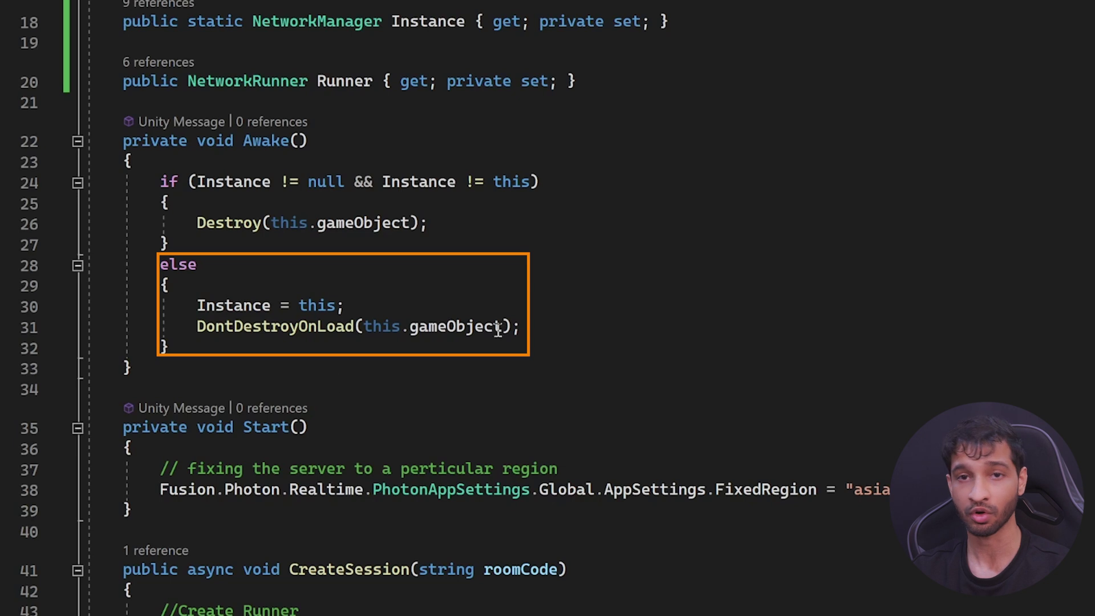
scroll(682, 340, "down", 3)
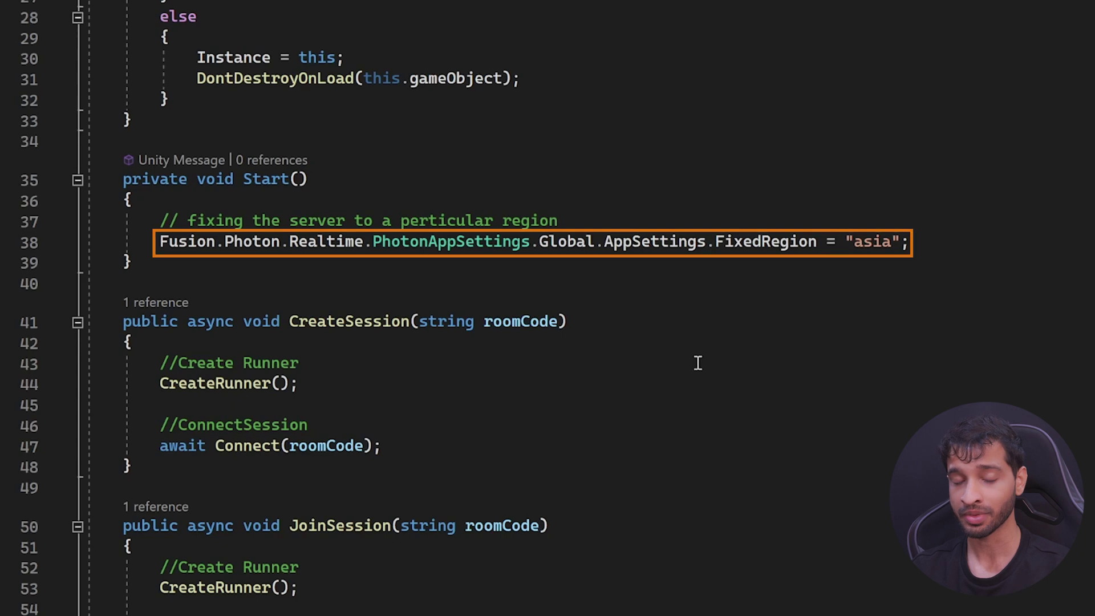
scroll(323, 341, "down", 1)
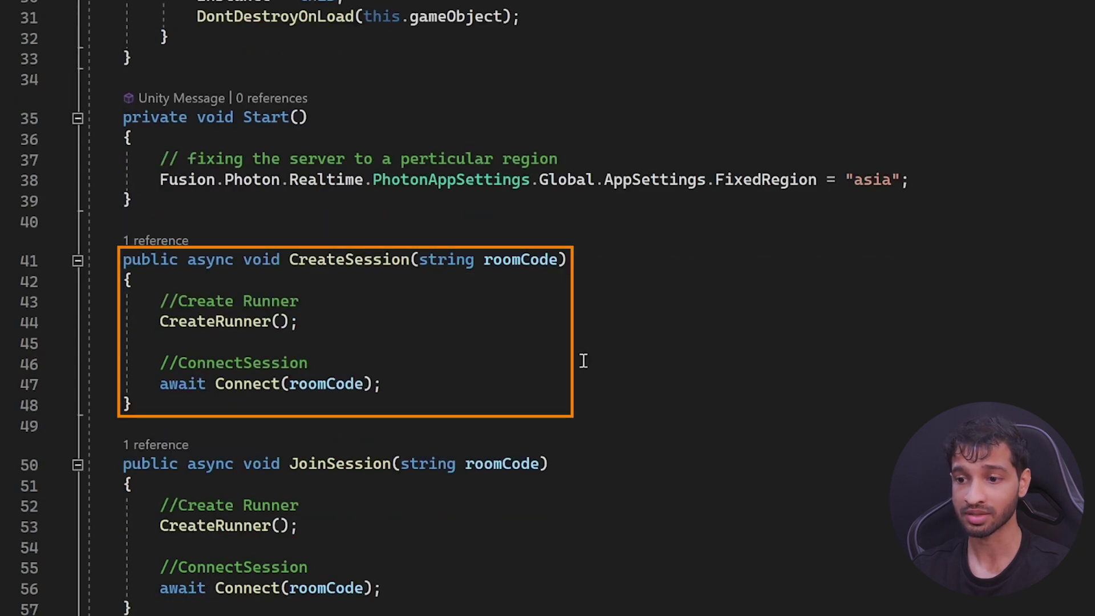
scroll(388, 497, "down", 3)
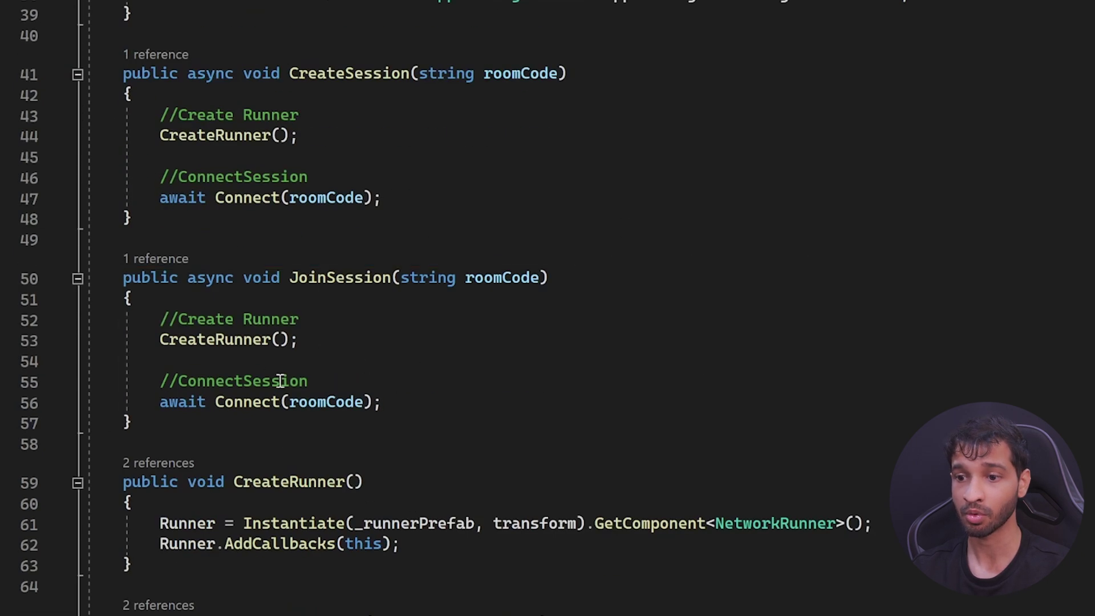
scroll(286, 382, "down", 4)
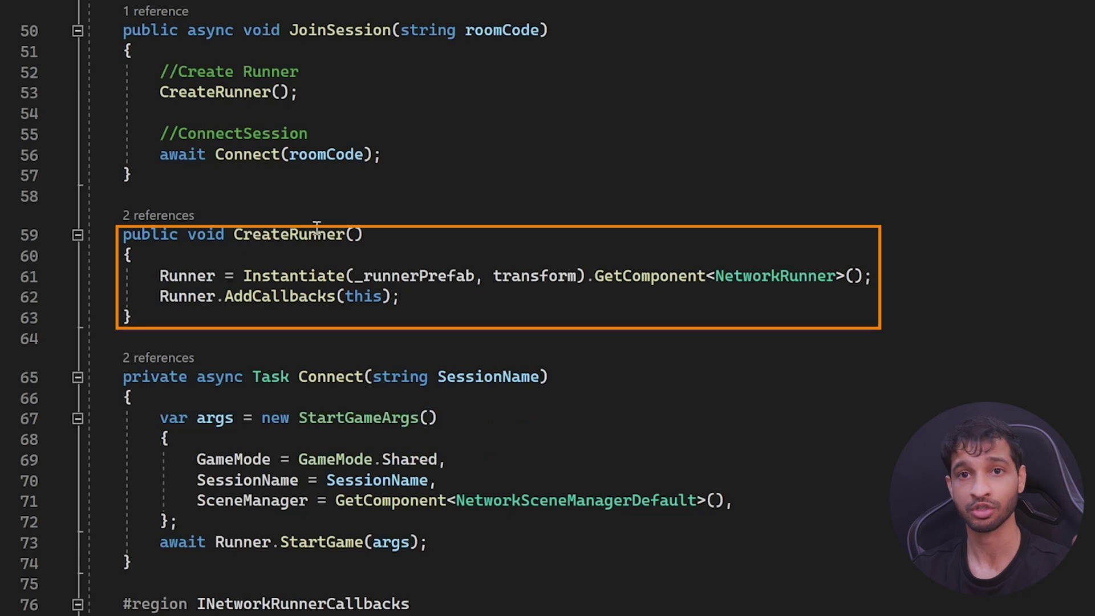
scroll(312, 226, "down", 1)
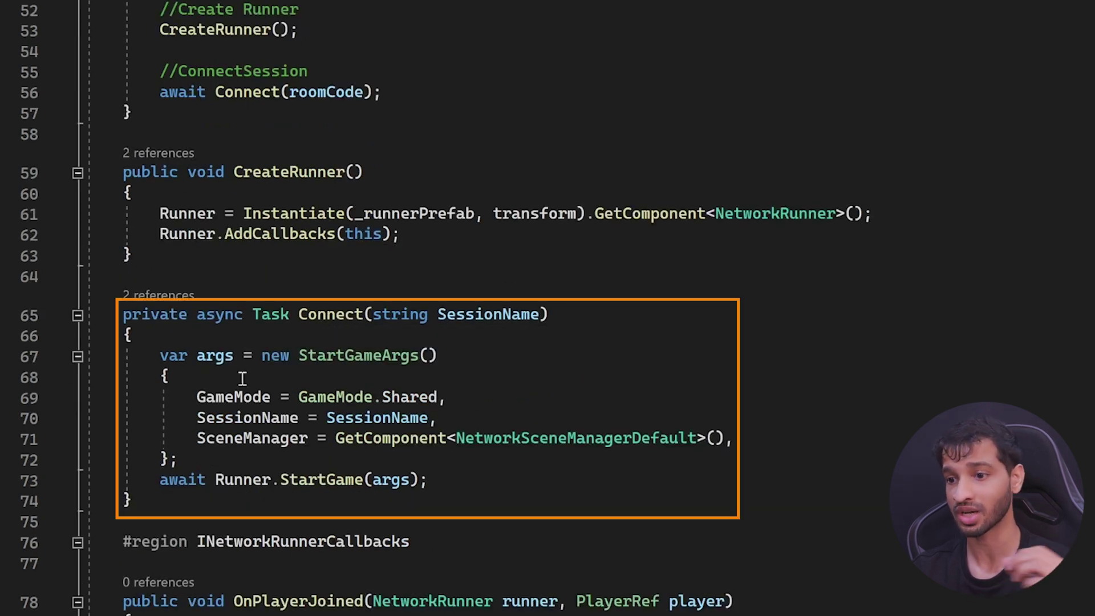
scroll(509, 286, "down", 4)
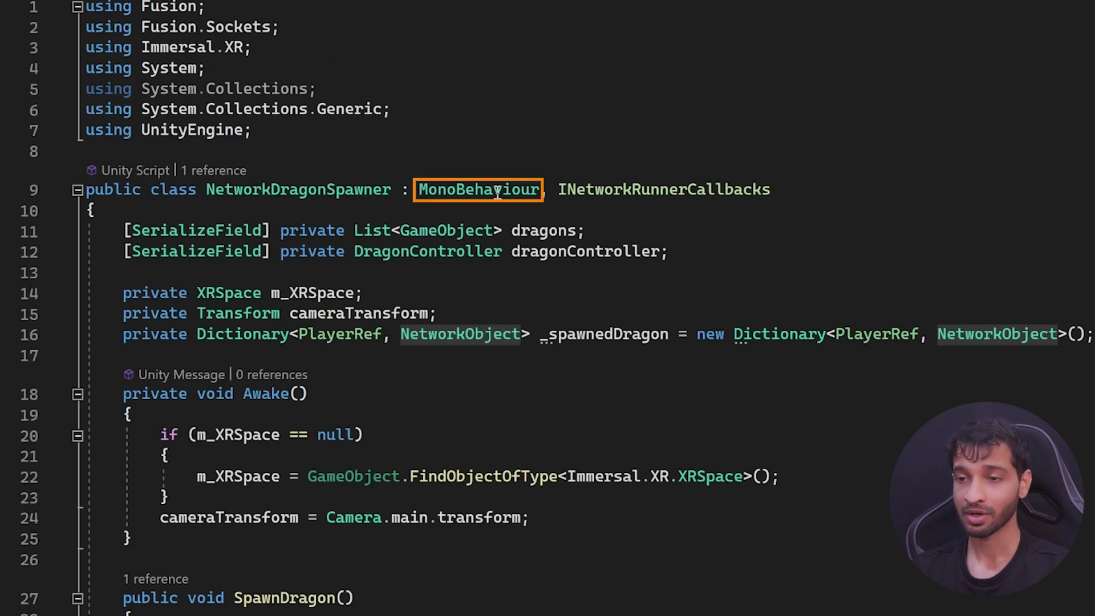
Step: Read through NetworkDragonSpawner.cs's dragon spawning code, checking Quick Info on its types
mouse_move(716, 192)
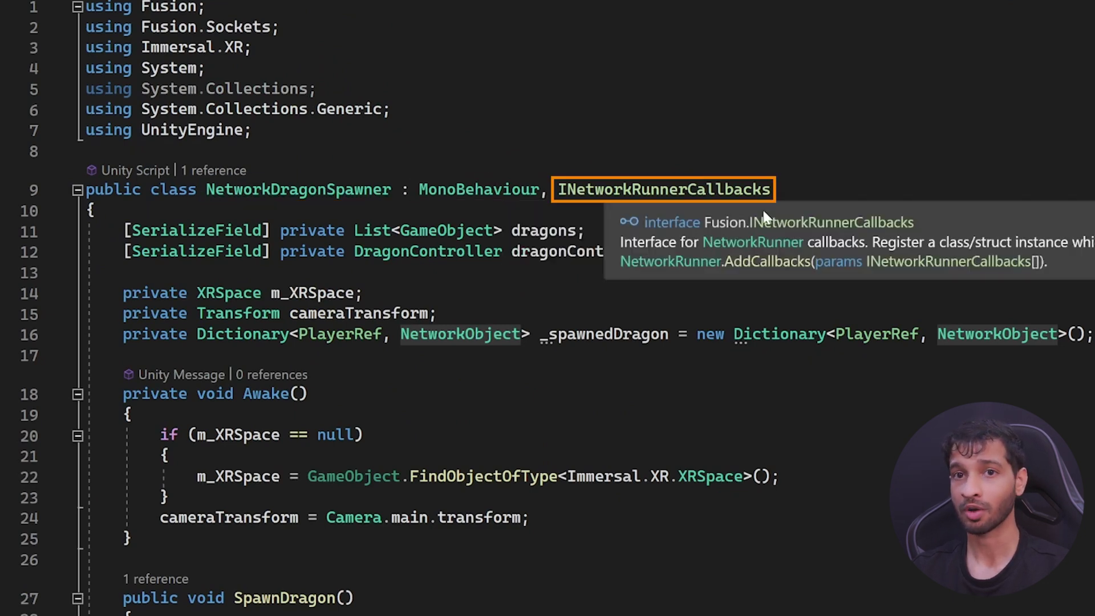
mouse_move(574, 233)
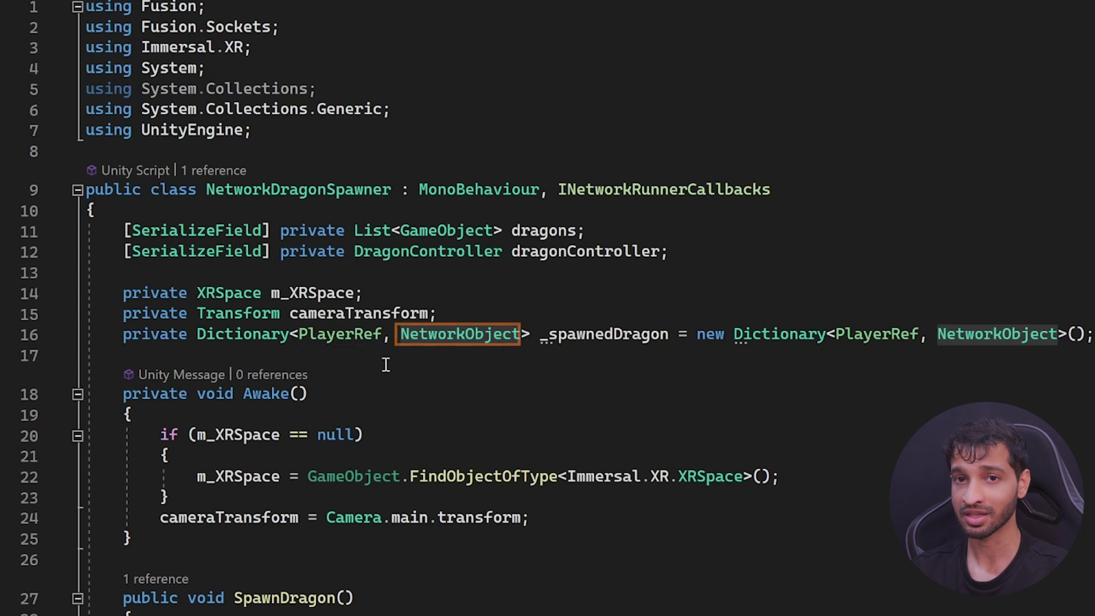
scroll(482, 361, "down", 1)
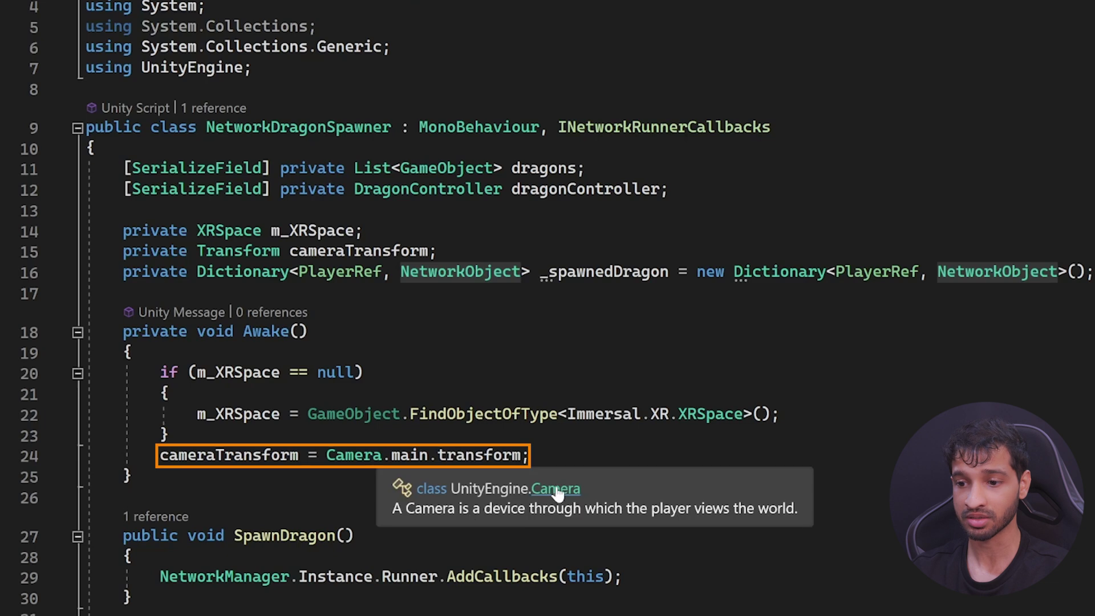
scroll(539, 271, "down", 5)
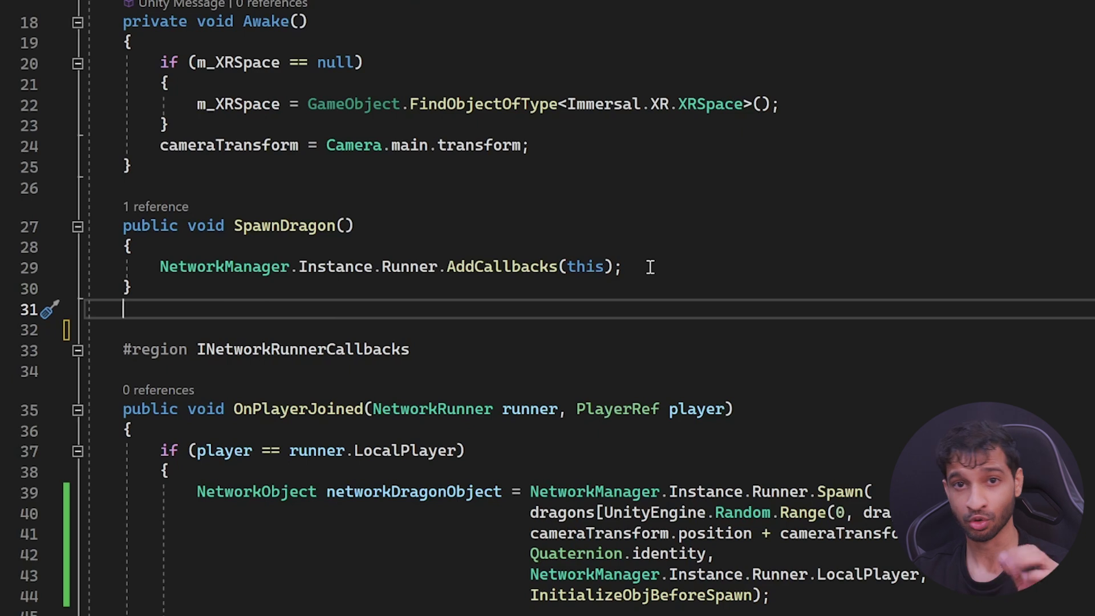
scroll(647, 262, "down", 1)
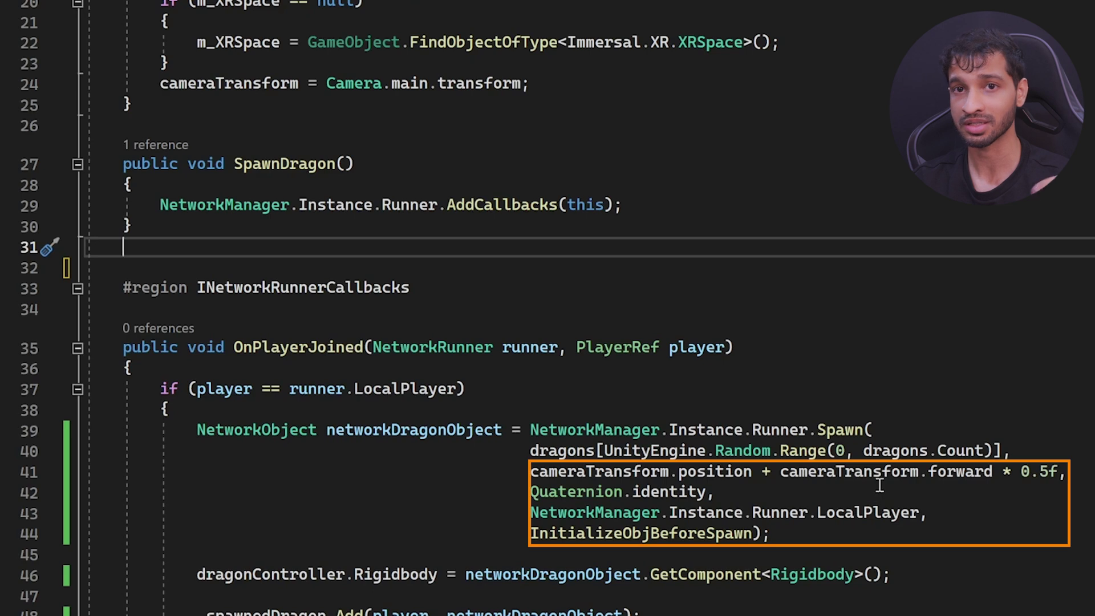
scroll(744, 565, "down", 1)
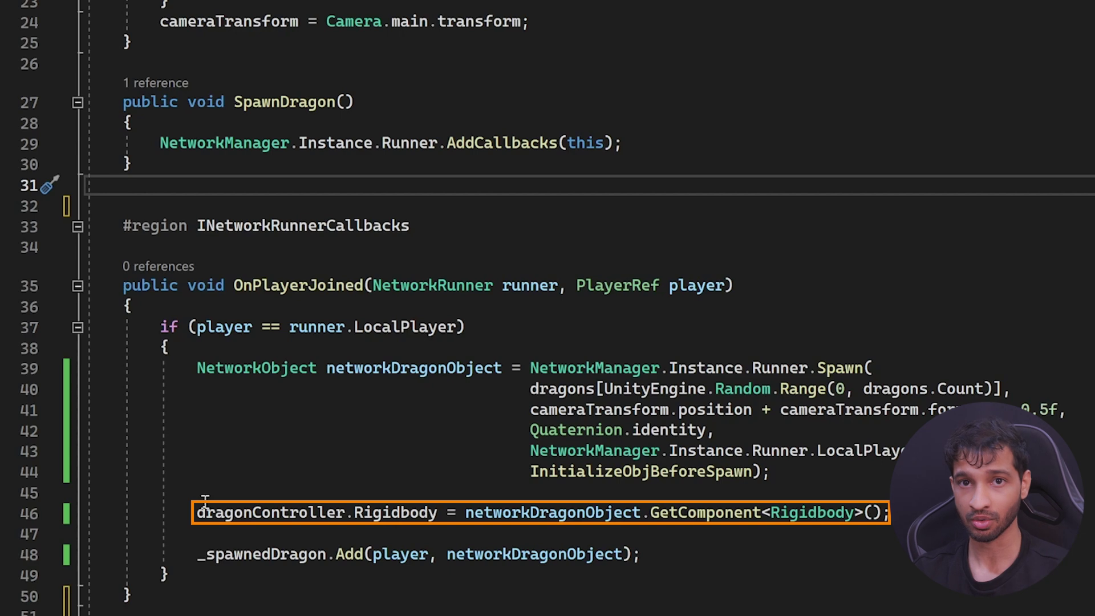
scroll(665, 463, "down", 3)
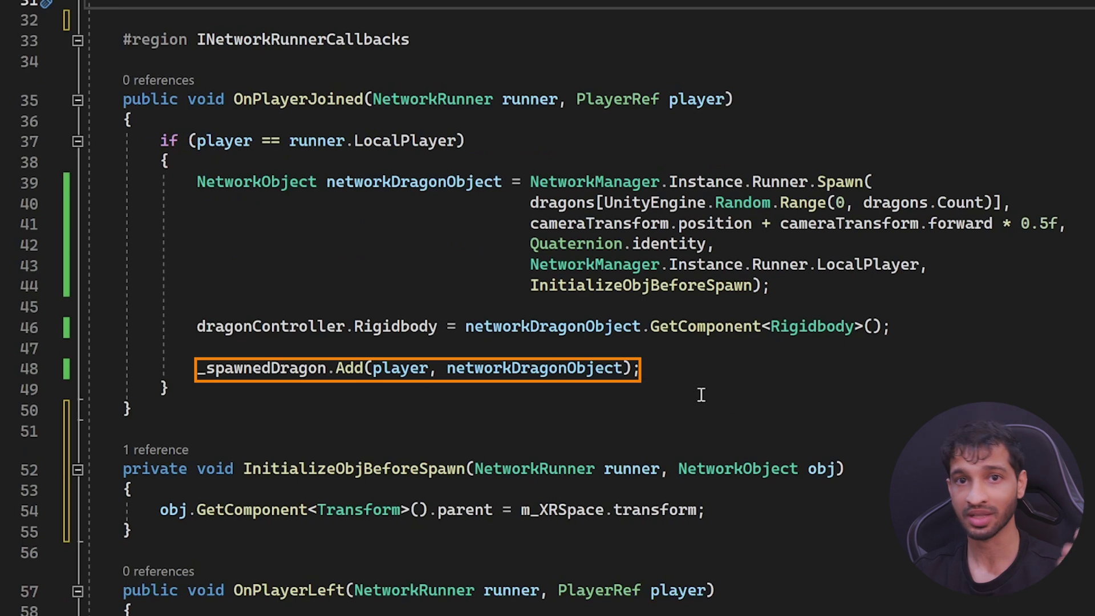
scroll(661, 323, "down", 1)
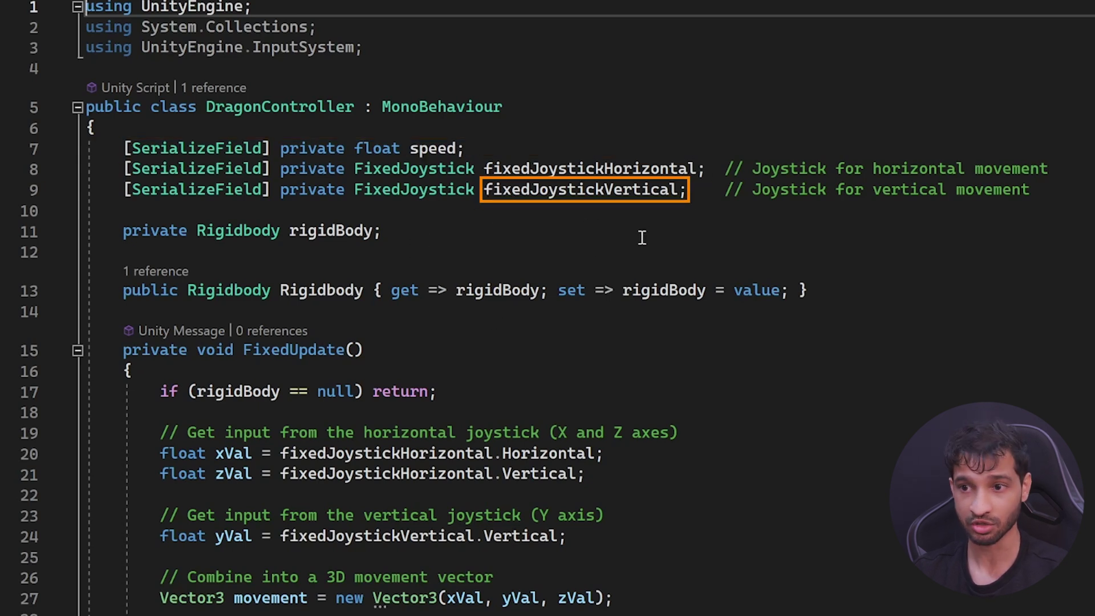
Step: Scroll through DragonController.cs's joystick-driven Rigidbody movement code
scroll(642, 387, "down", 2)
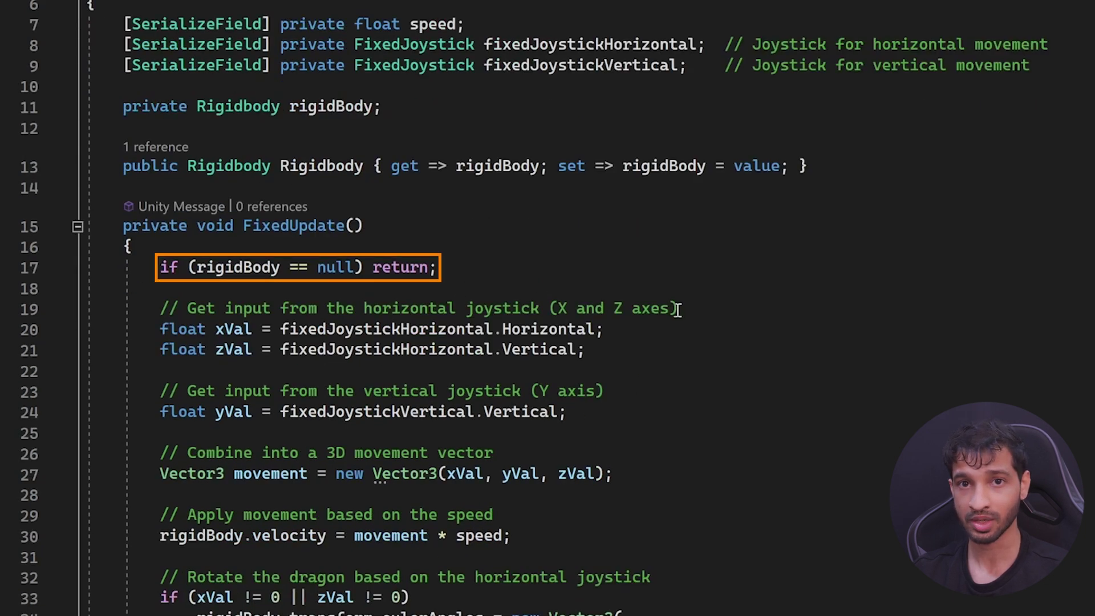
scroll(675, 317, "down", 1)
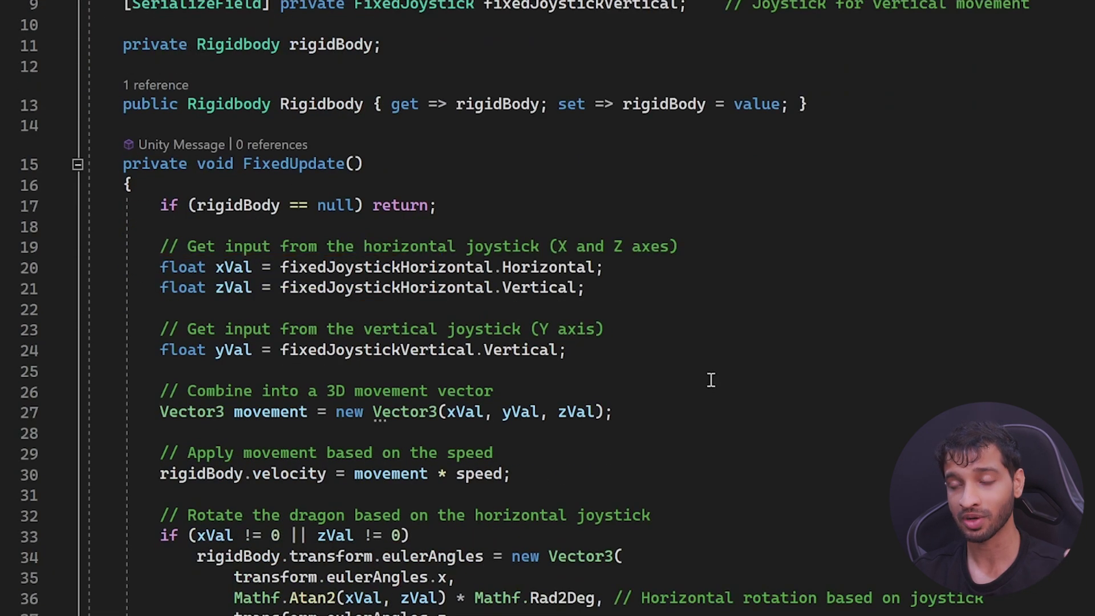
scroll(711, 380, "up", 2)
scroll(736, 347, "down", 3)
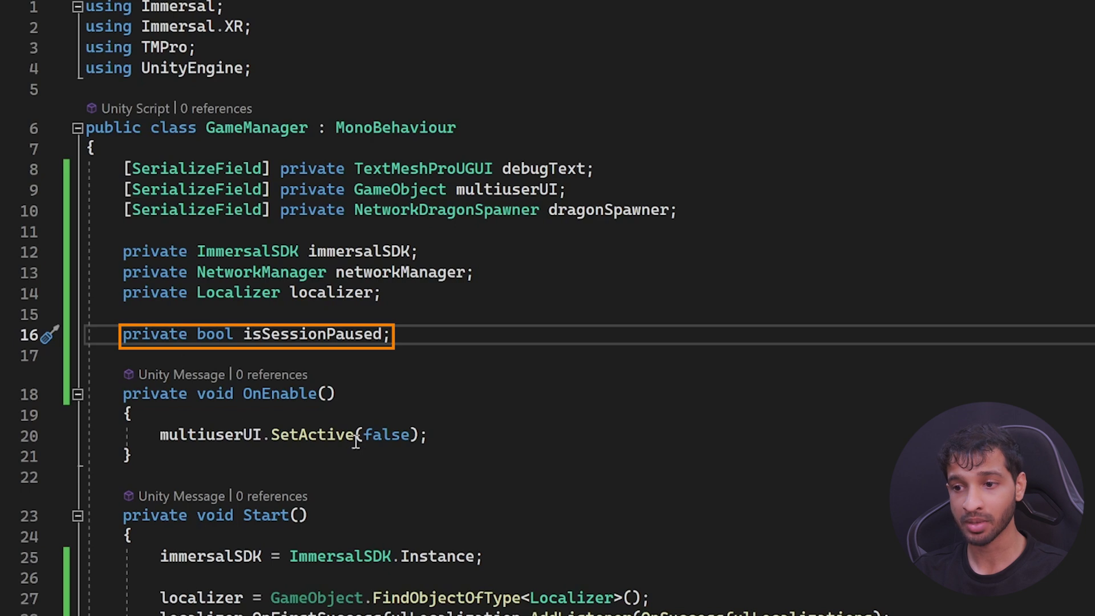
Step: Read GameManager's OnPlayerJoined and localization pause/resume code, then switch to SpawnBehaviour.cs
scroll(440, 350, "down", 5)
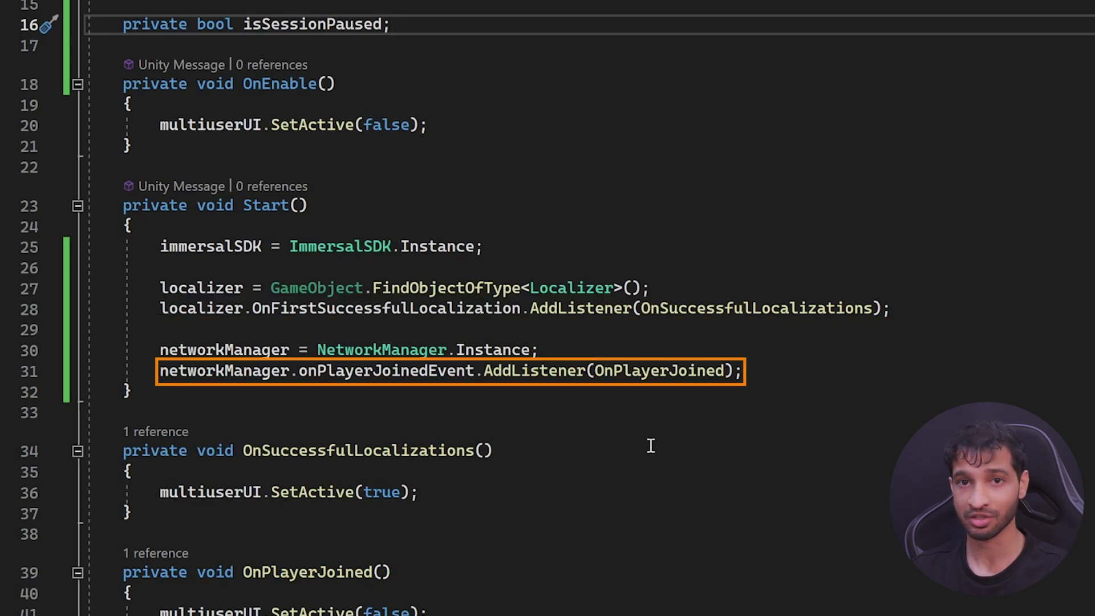
scroll(639, 447, "down", 1)
scroll(607, 418, "down", 1)
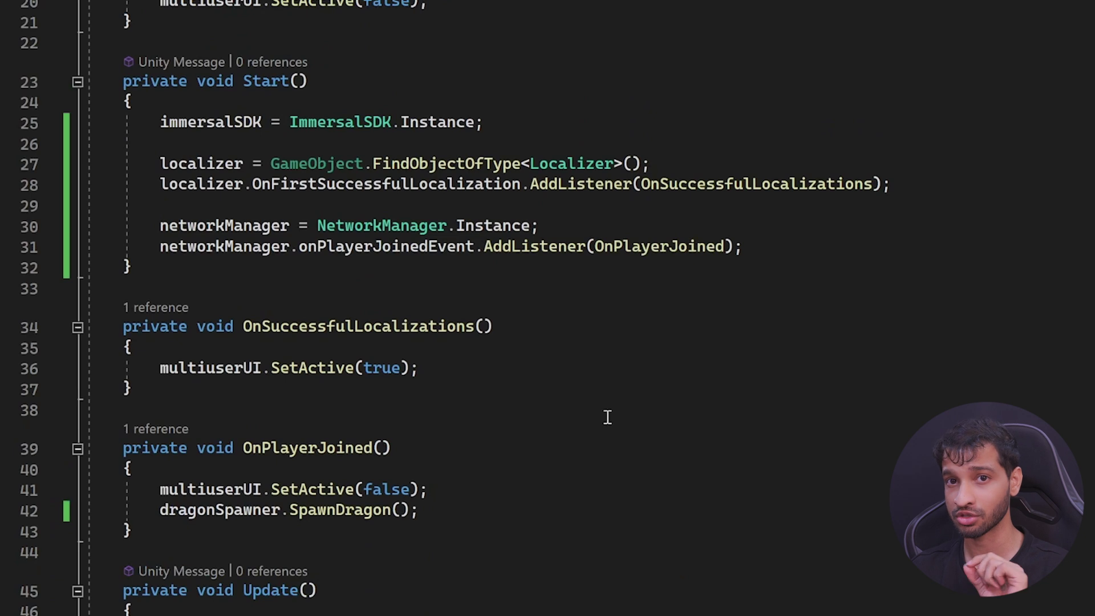
scroll(586, 396, "down", 1)
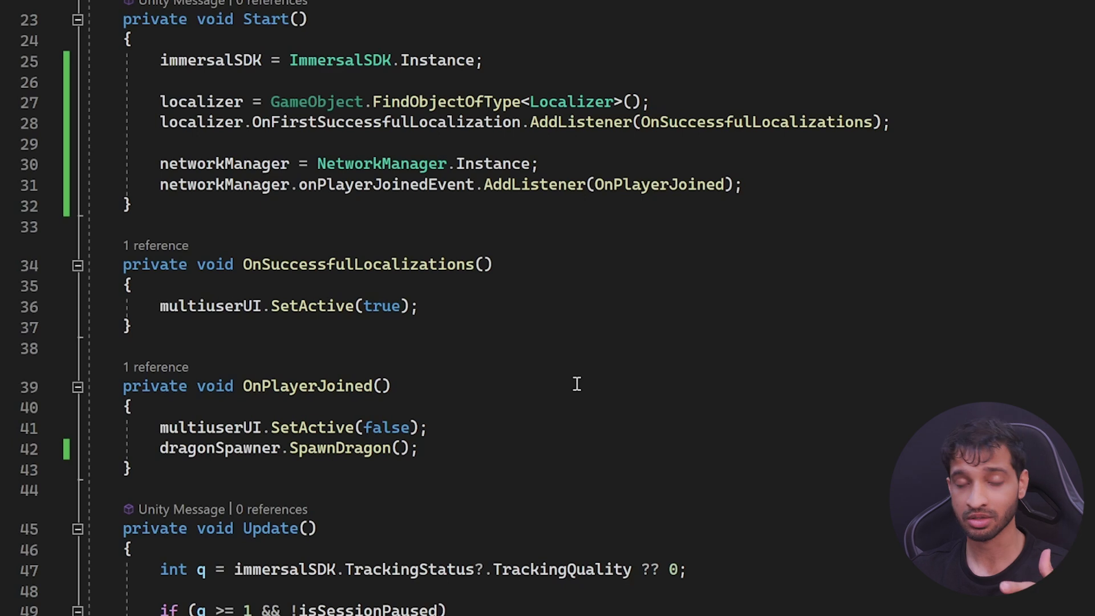
scroll(577, 384, "down", 2)
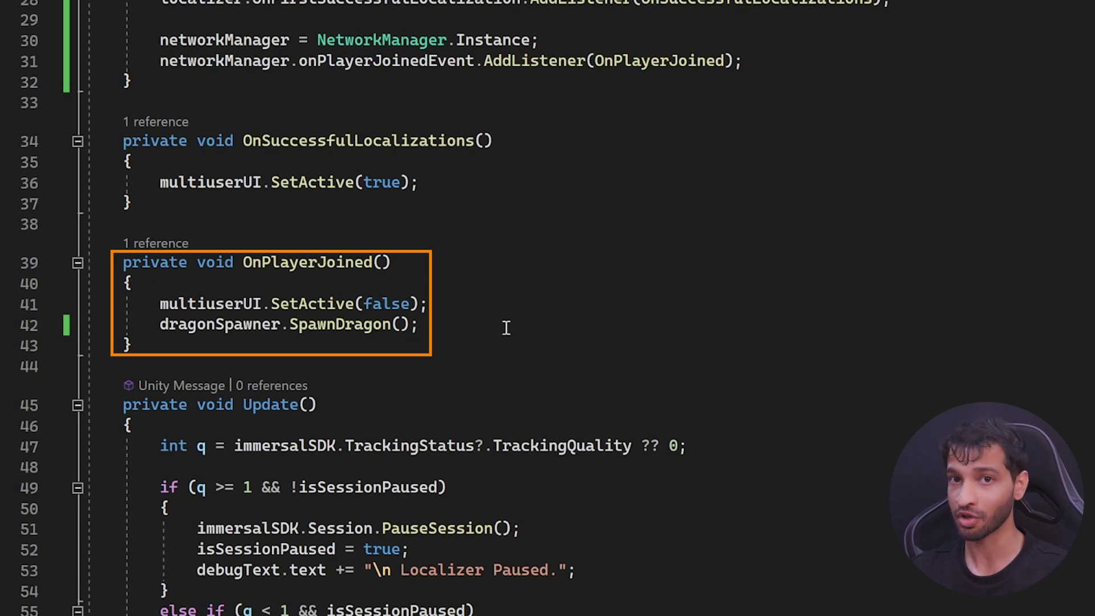
scroll(447, 257, "down", 2)
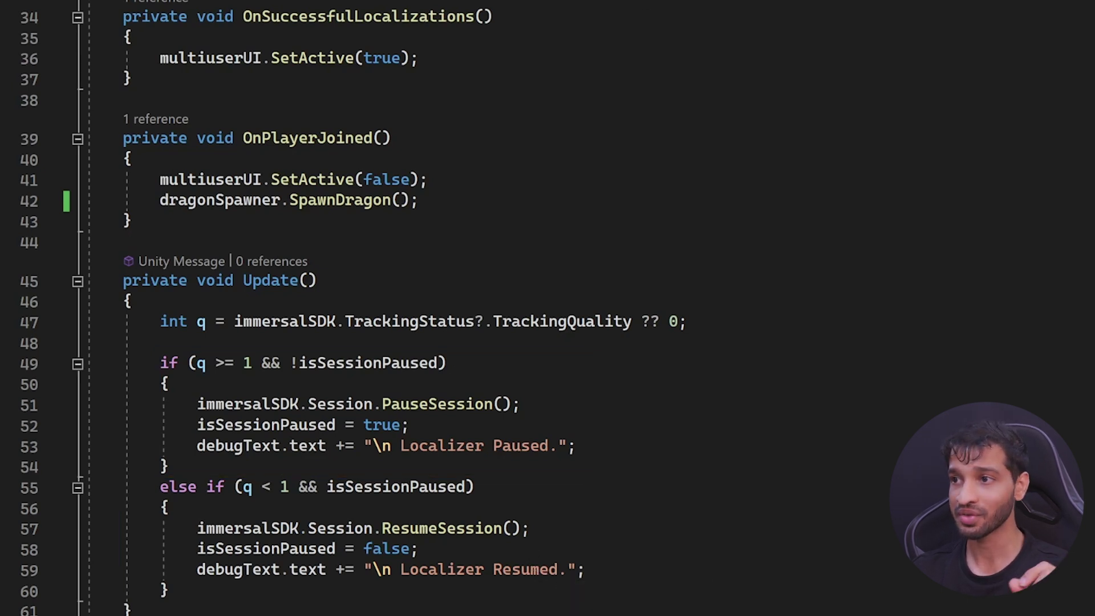
left_click(673, 3)
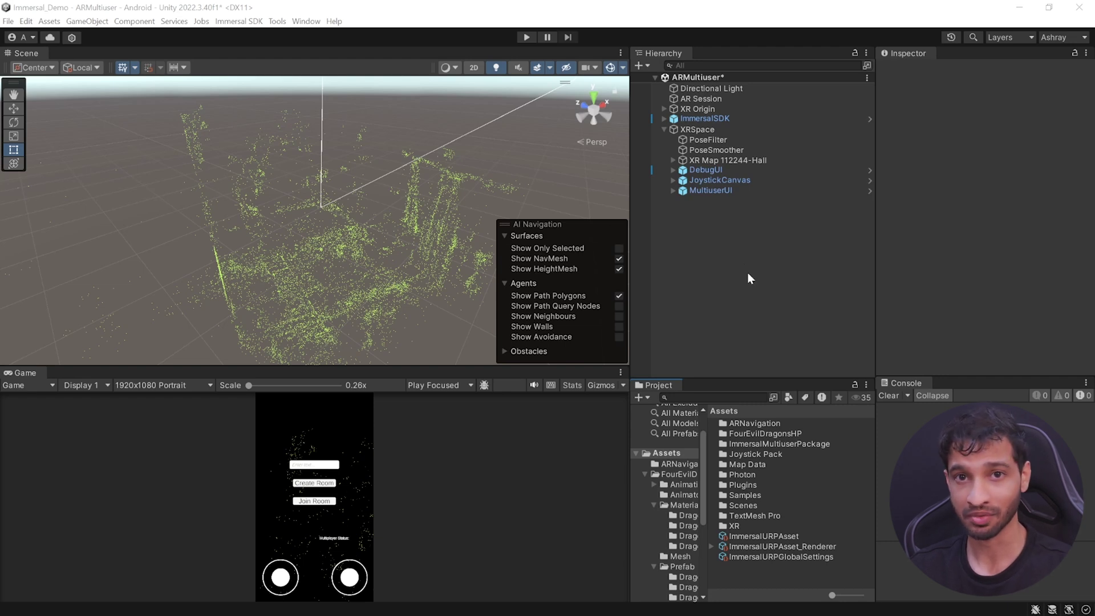
Step: Drag the Green dragon prefab from FourEvilDragonsHP > Prefab > DragonNightmare into the scene
double_click(758, 434)
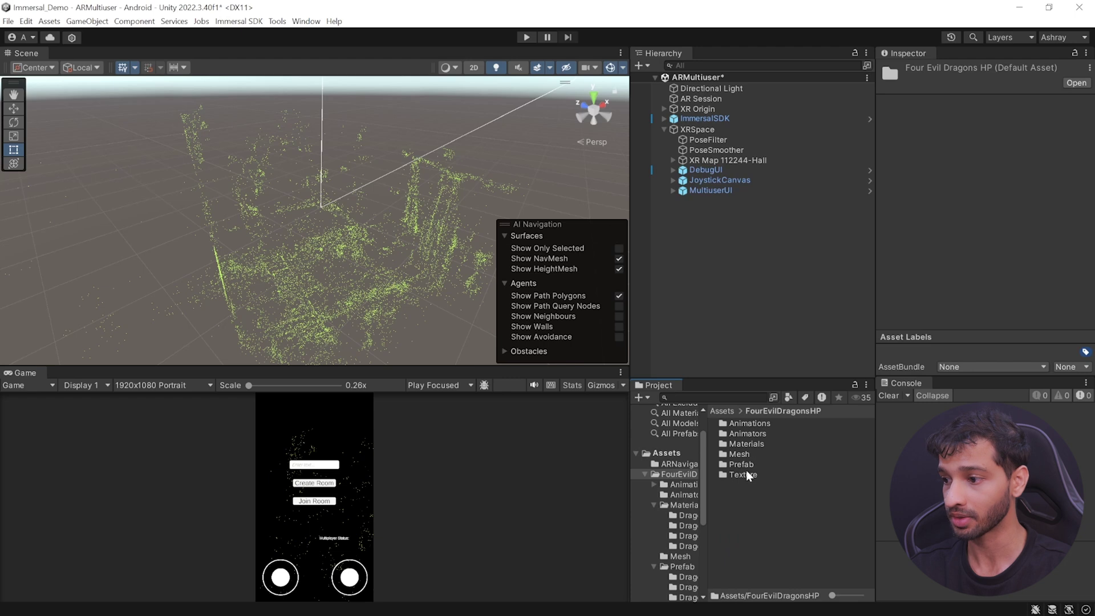
double_click(745, 464)
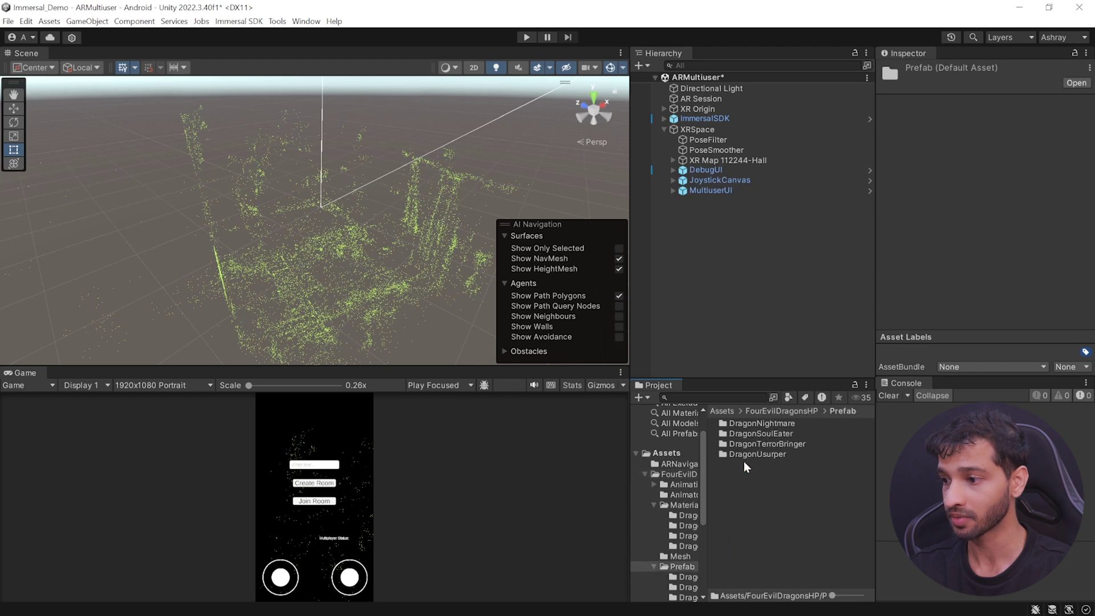
double_click(751, 424)
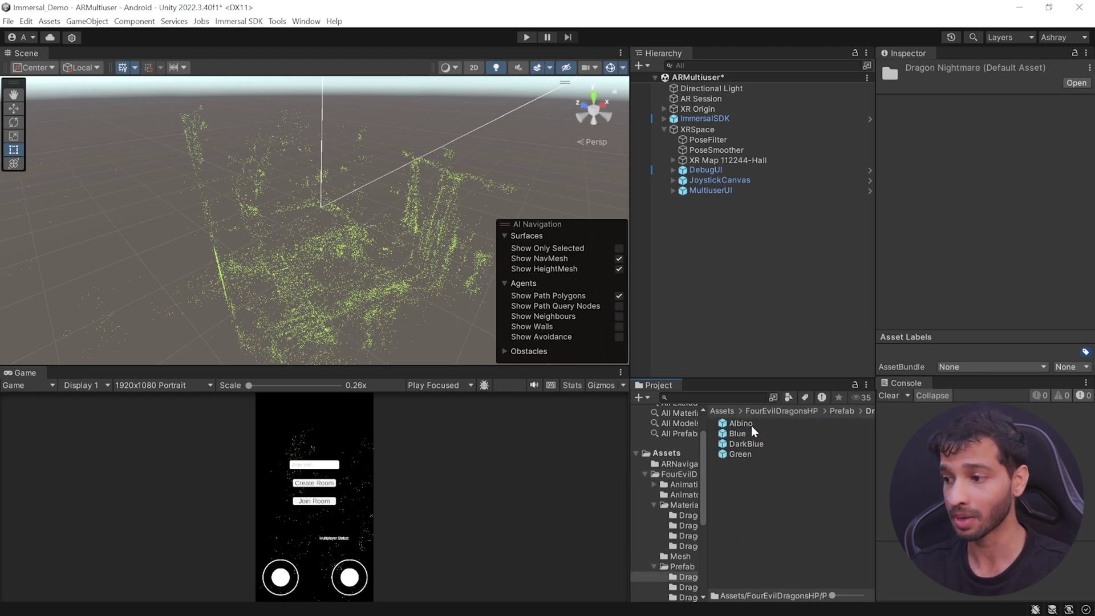
left_click_drag(740, 454, 730, 303)
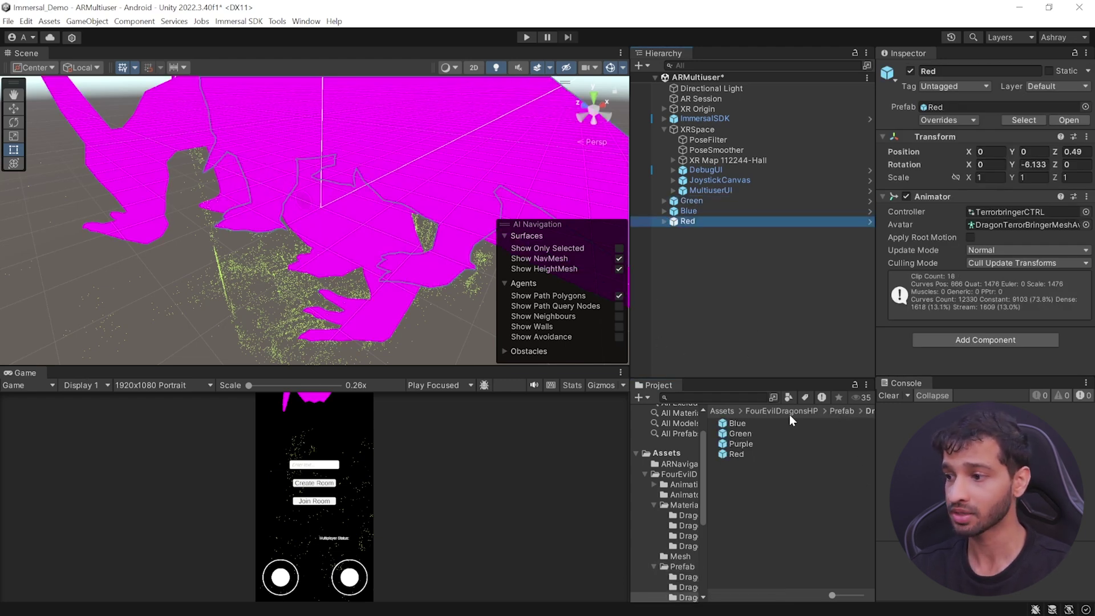
Step: Select all four materials in FourEvilDragonsHP > Materials > DragonNightmare, starting from AlbinoHP
left_click(769, 412)
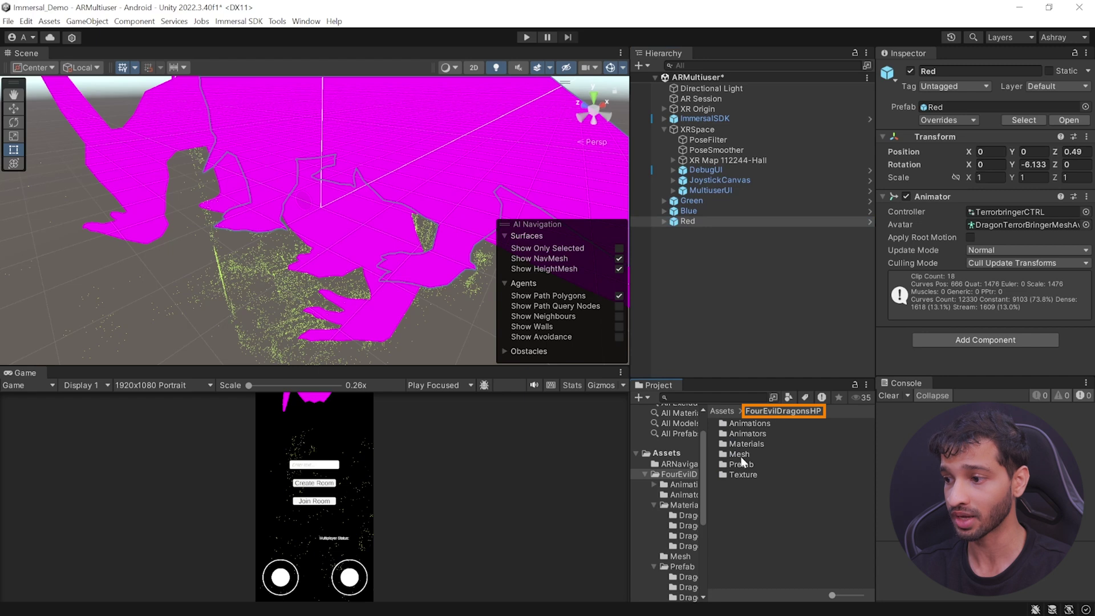
double_click(754, 444)
double_click(768, 423)
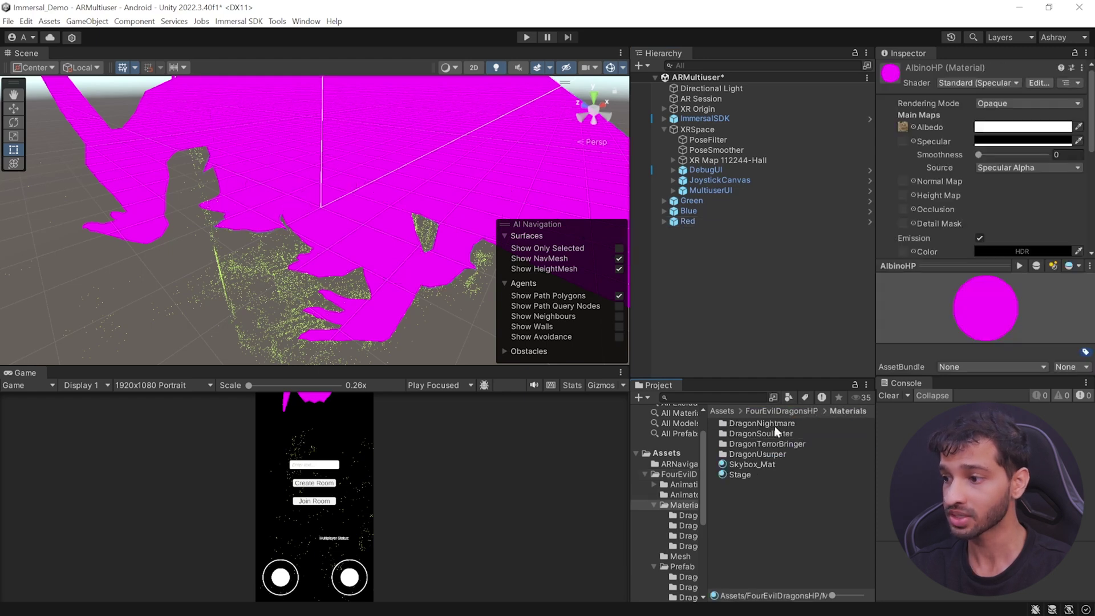
left_click(771, 424)
left_click(748, 454, "shift")
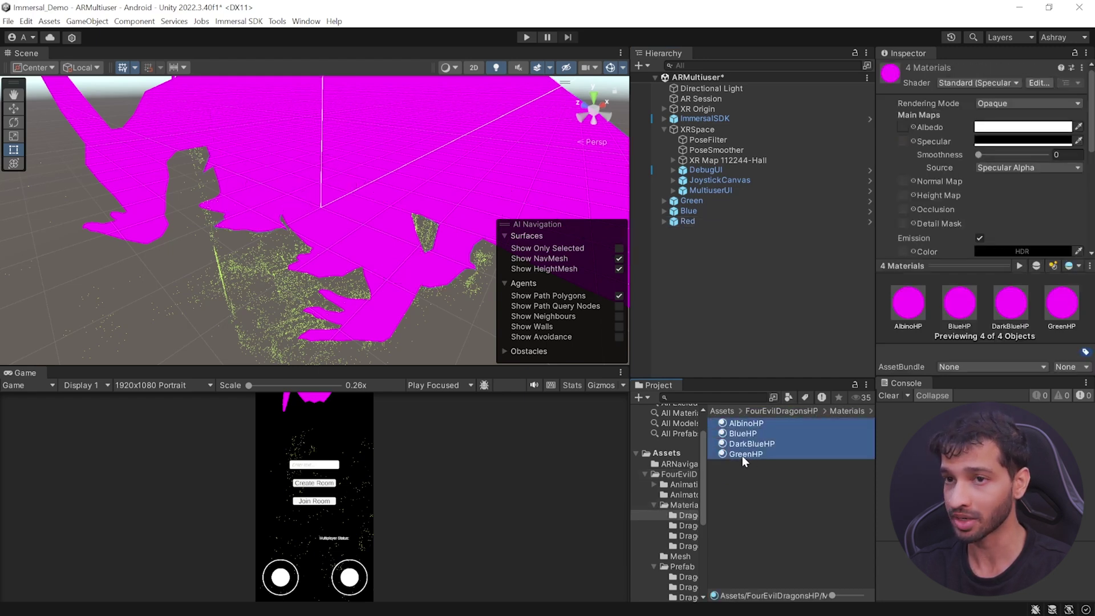
Step: Convert the selected dragon materials to URP via Edit > Rendering > Materials, then pick a DragonSoulEater material
left_click(26, 22)
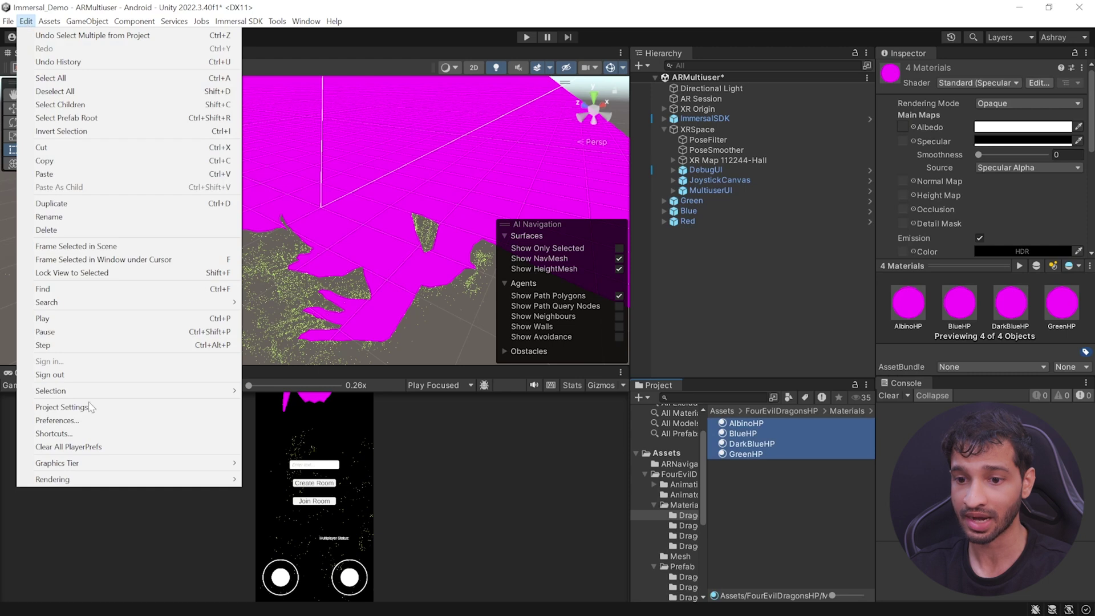
mouse_move(228, 479)
mouse_move(311, 484)
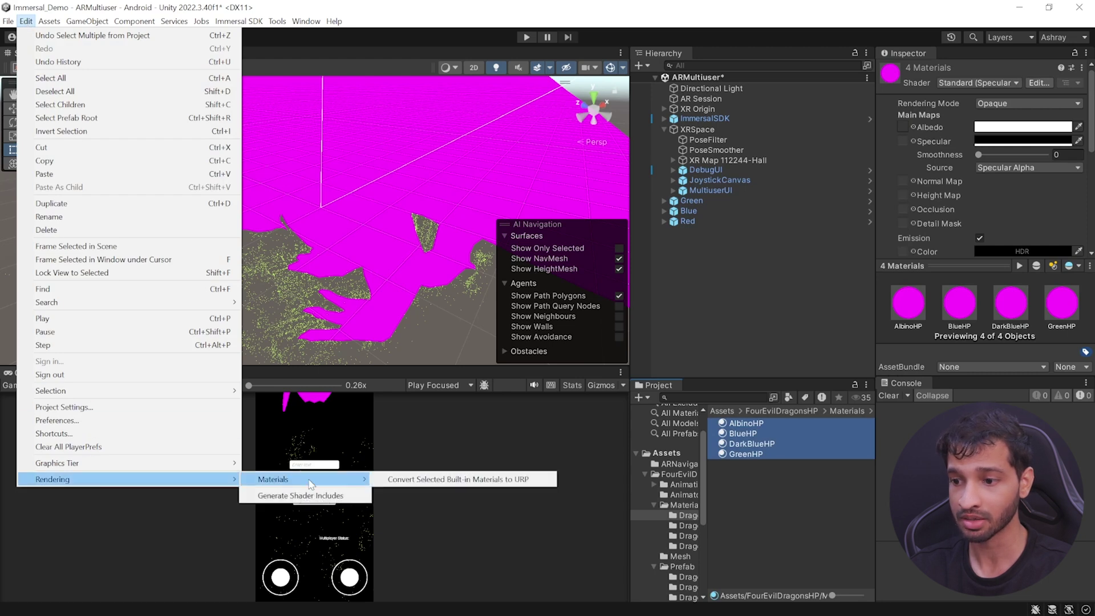
left_click(535, 484)
key("Return")
left_click(848, 410)
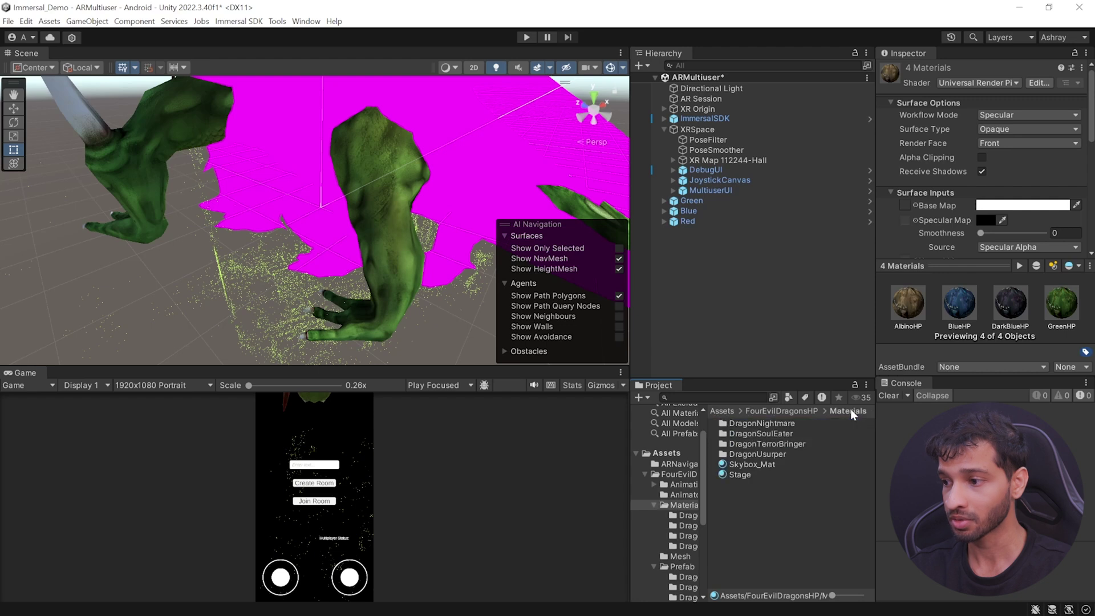
double_click(778, 433)
left_click(741, 423)
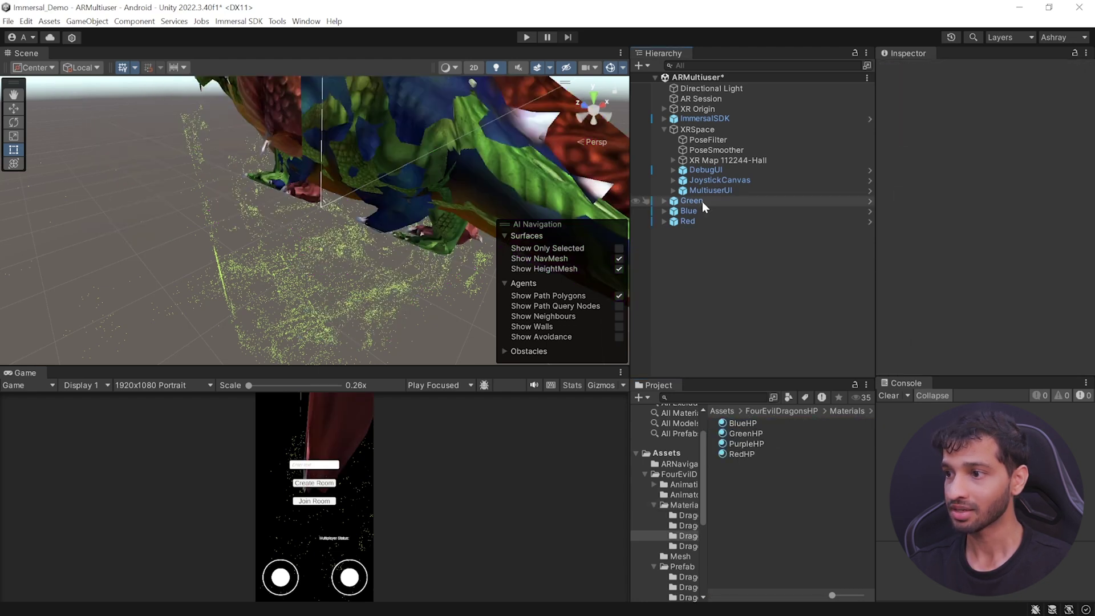
Step: Select the Green, Blue and Red dragons and set their scale to 0.018
left_click(703, 201)
left_click(702, 221, "shift")
left_click(988, 177)
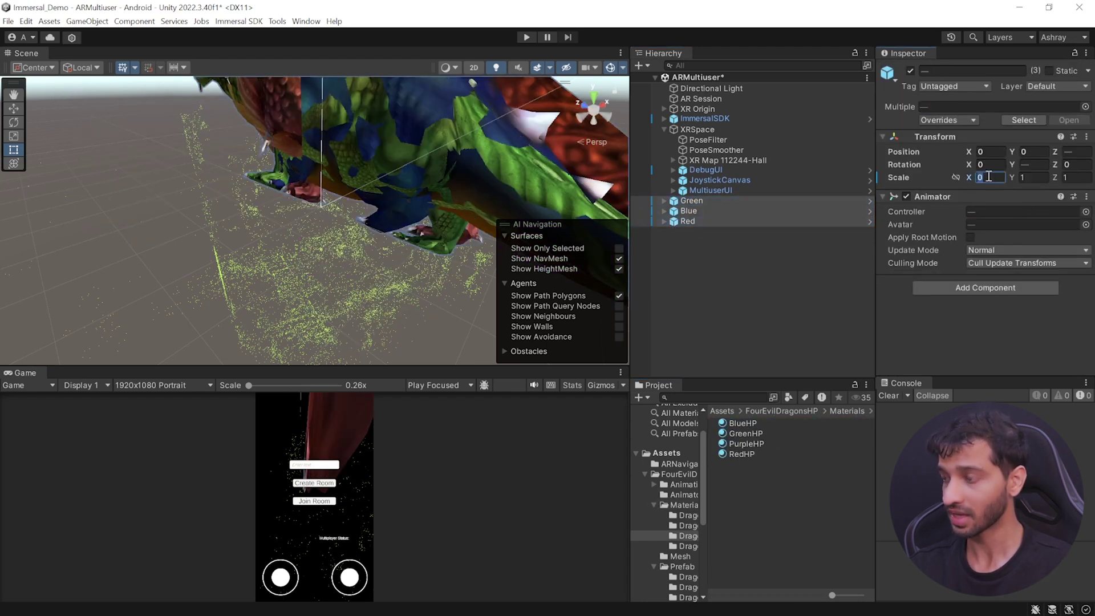
type("0.08")
key("Tab")
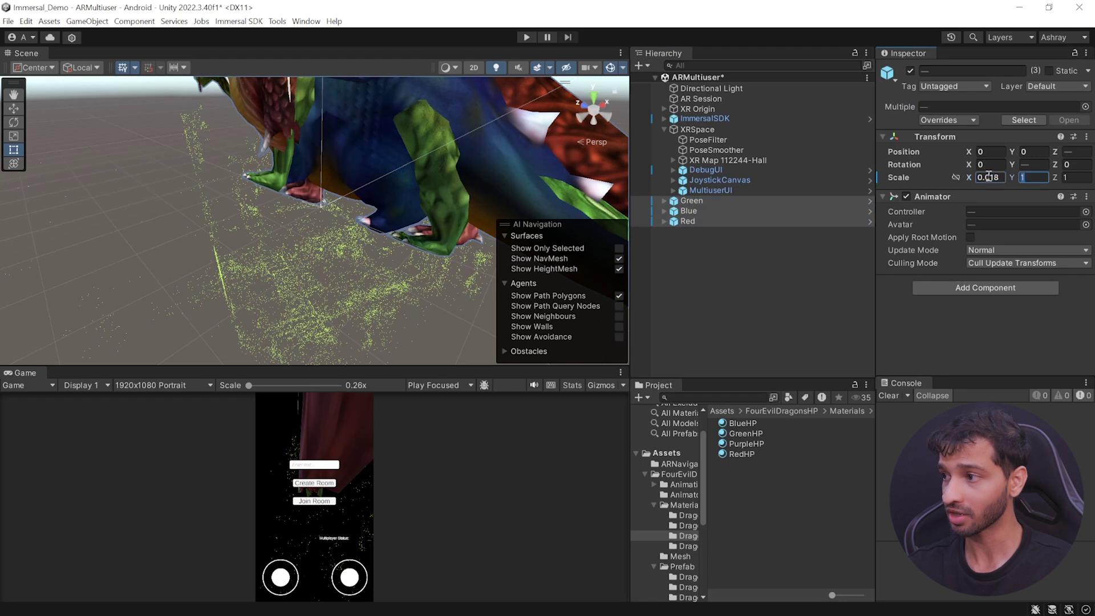
type("0.018")
left_click(703, 199)
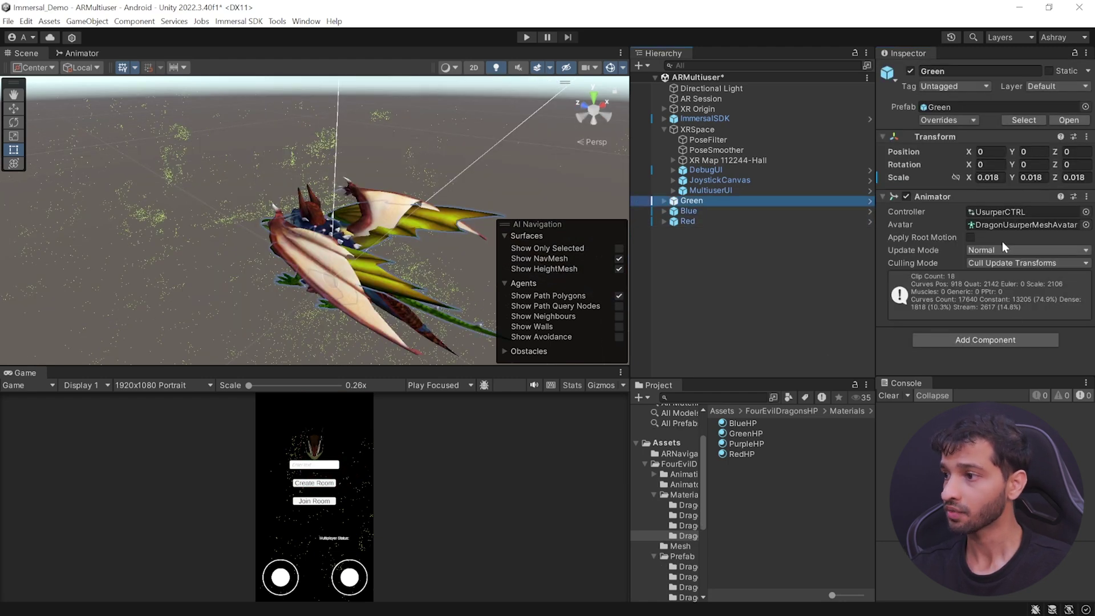
Step: Open the Green dragon's UsurperCTRL animator and delete the block of unneeded states
left_click(688, 211)
left_click(688, 221)
left_click(688, 200)
double_click(998, 212)
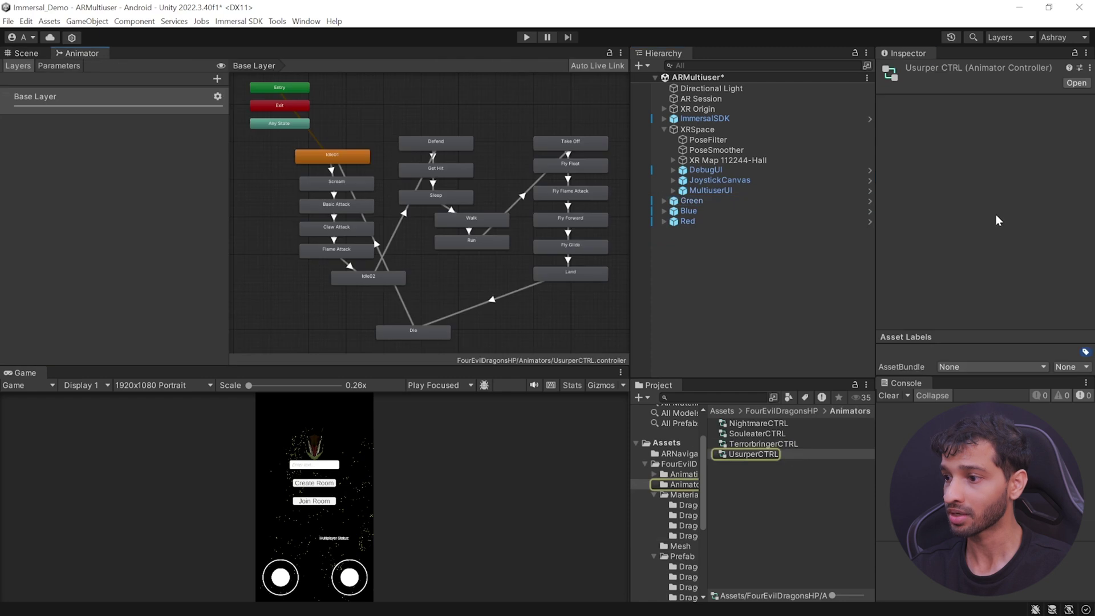
left_click_drag(373, 99, 468, 328)
key("Delete")
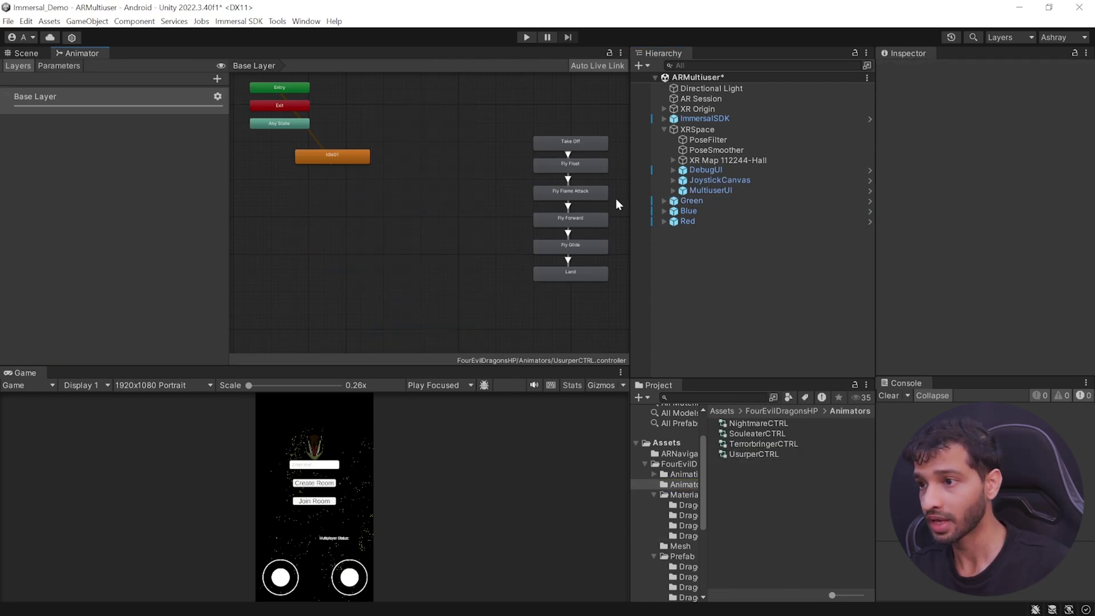
Step: Also delete the Fly Flame Attack and Land states from UsurperCTRL
left_click(584, 143)
left_click(581, 167)
left_click(586, 192)
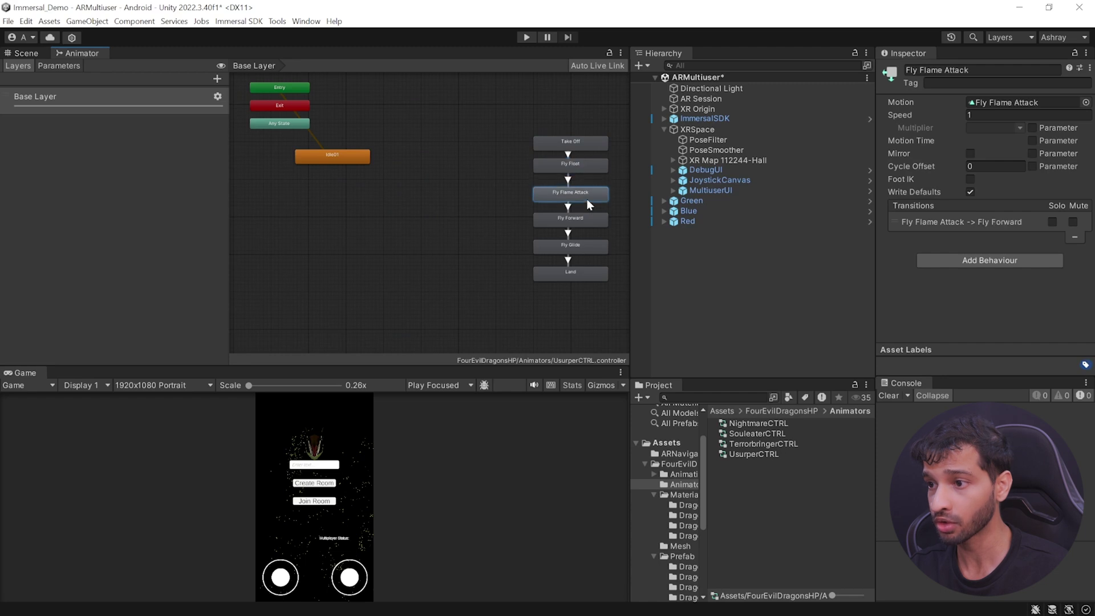
key("Delete")
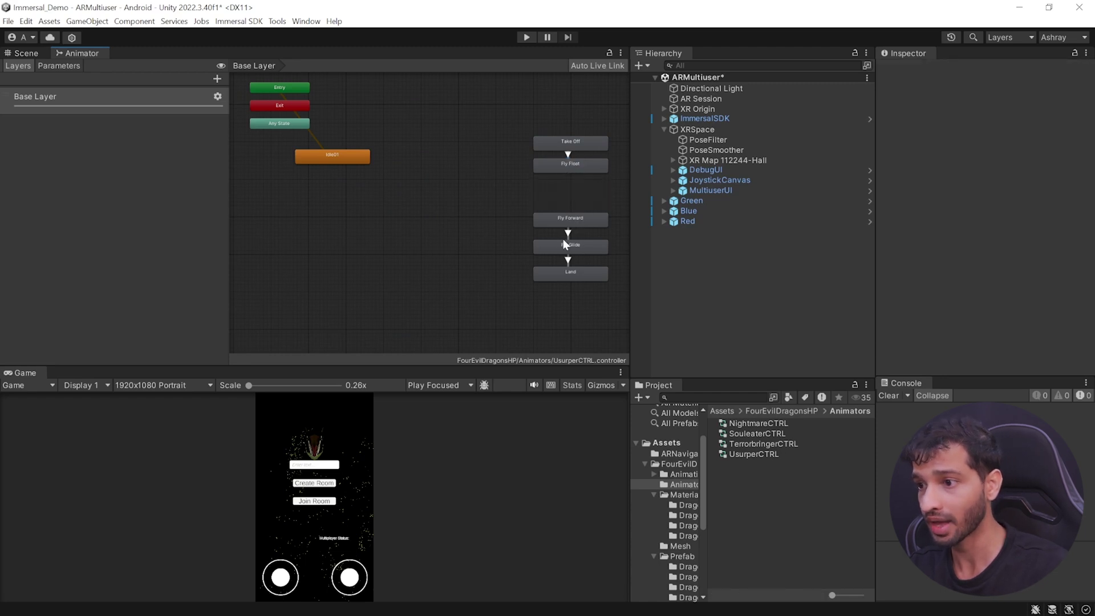
left_click(582, 275)
key("Delete")
Step: Add transitions Idle01 → Take Off, Fly Float → Fly Forward and Fly Glide → Fly Forward
right_click(288, 129)
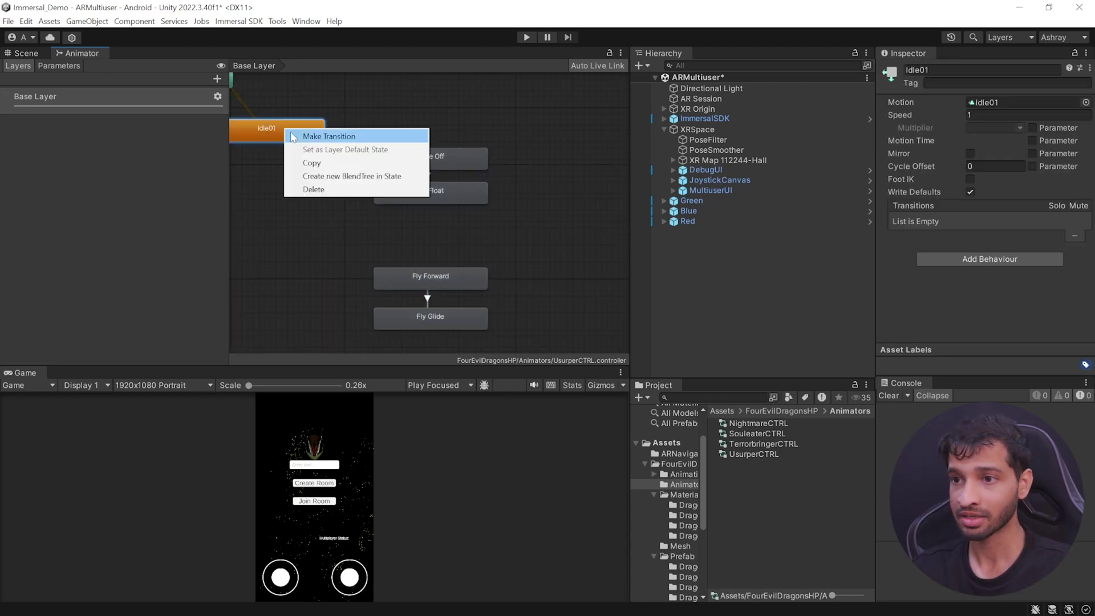
left_click(311, 136)
left_click(440, 159)
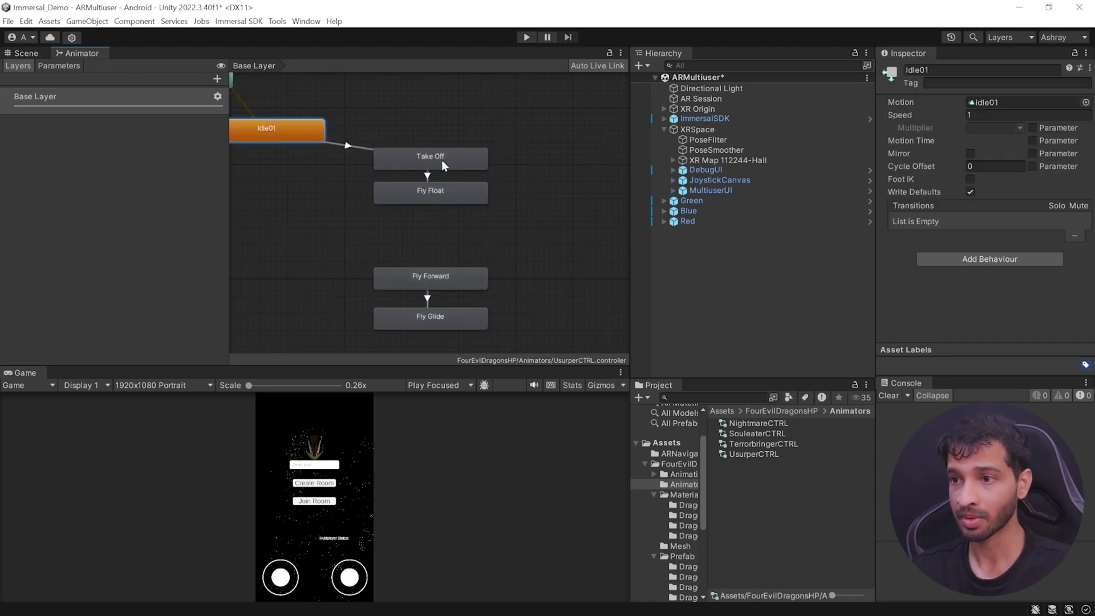
right_click(408, 196)
left_click(454, 205)
left_click(422, 281)
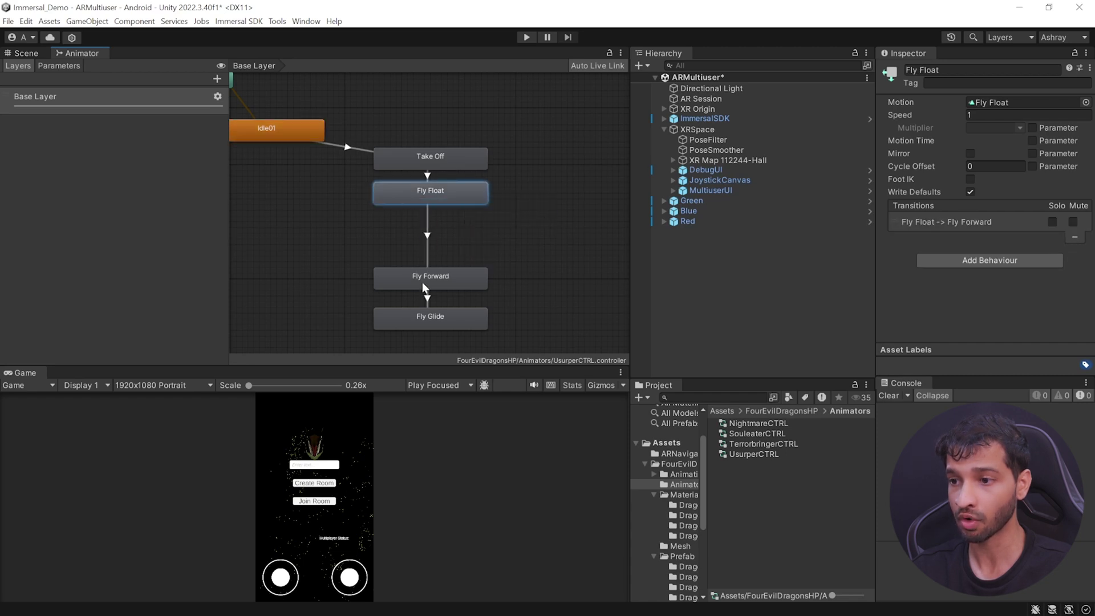
right_click(447, 317)
left_click(478, 327)
left_click(455, 280)
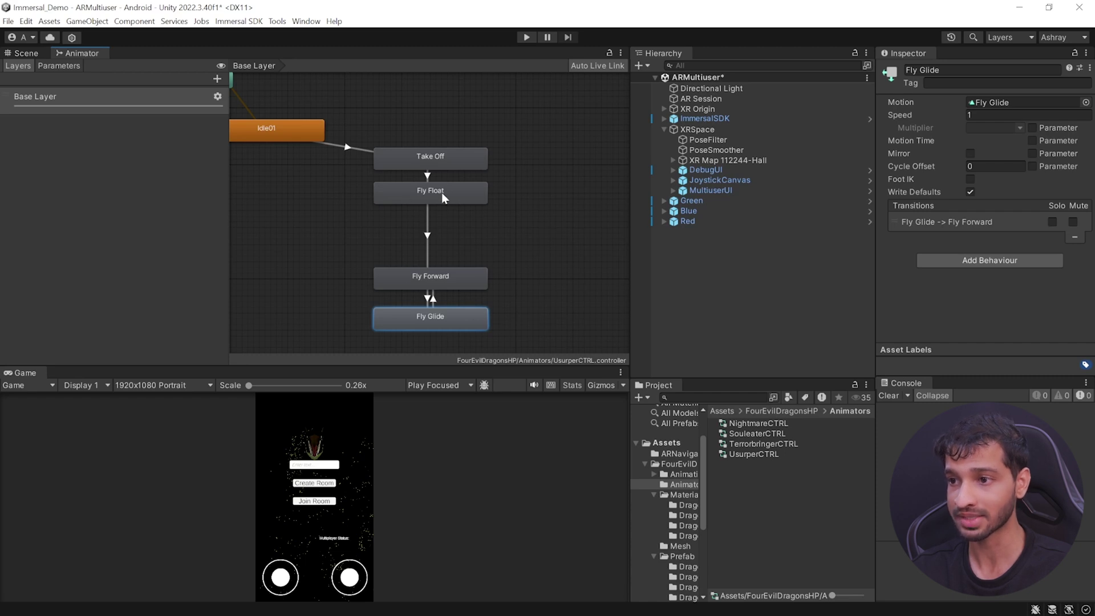
Step: Add a Fly Glide → Fly Forward transition in the Blue dragon's SouleaterCTRL, then reselect all three dragons
left_click(691, 201)
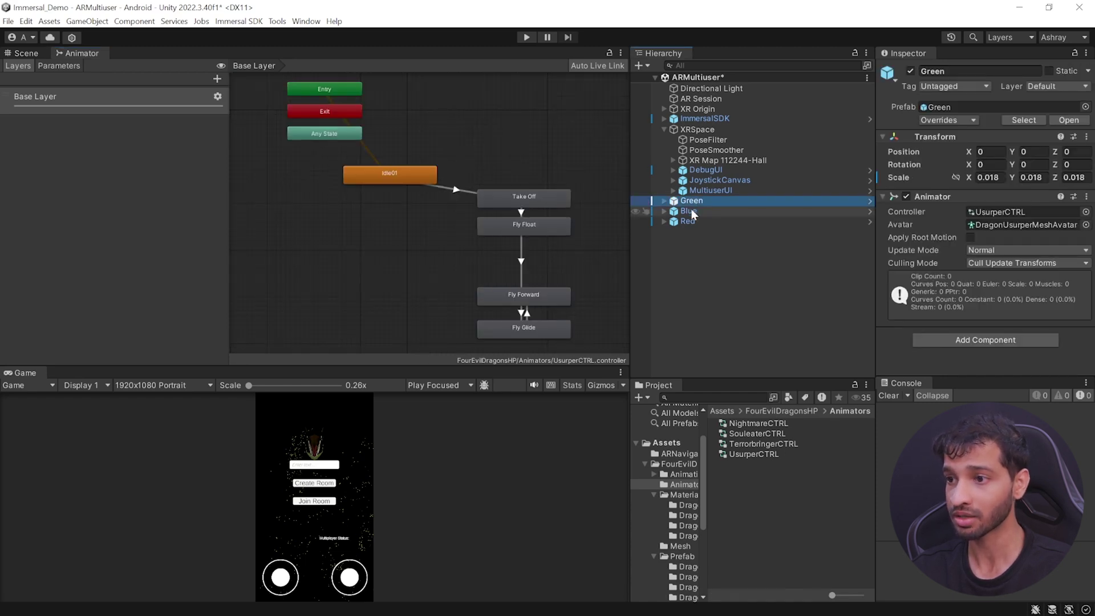
left_click(689, 212)
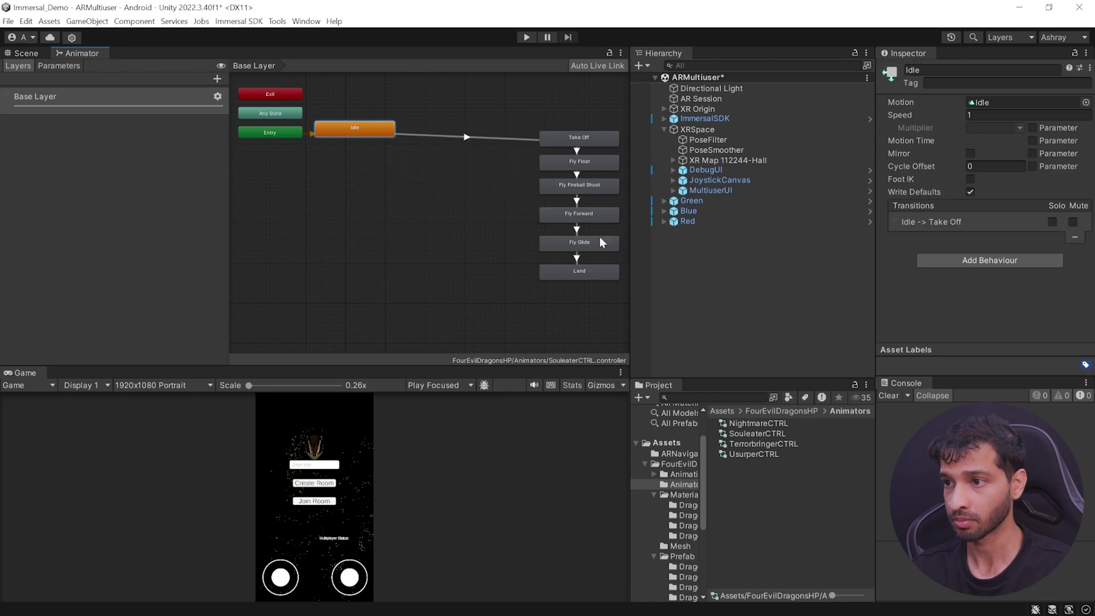
right_click(378, 278)
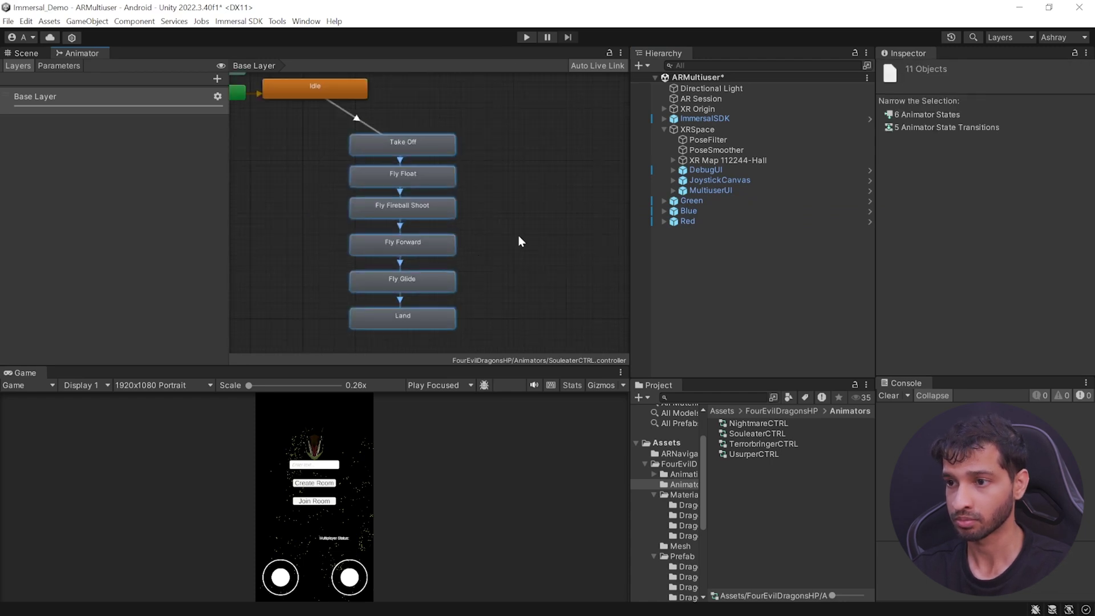
right_click(437, 284)
left_click(470, 284)
left_click(403, 242)
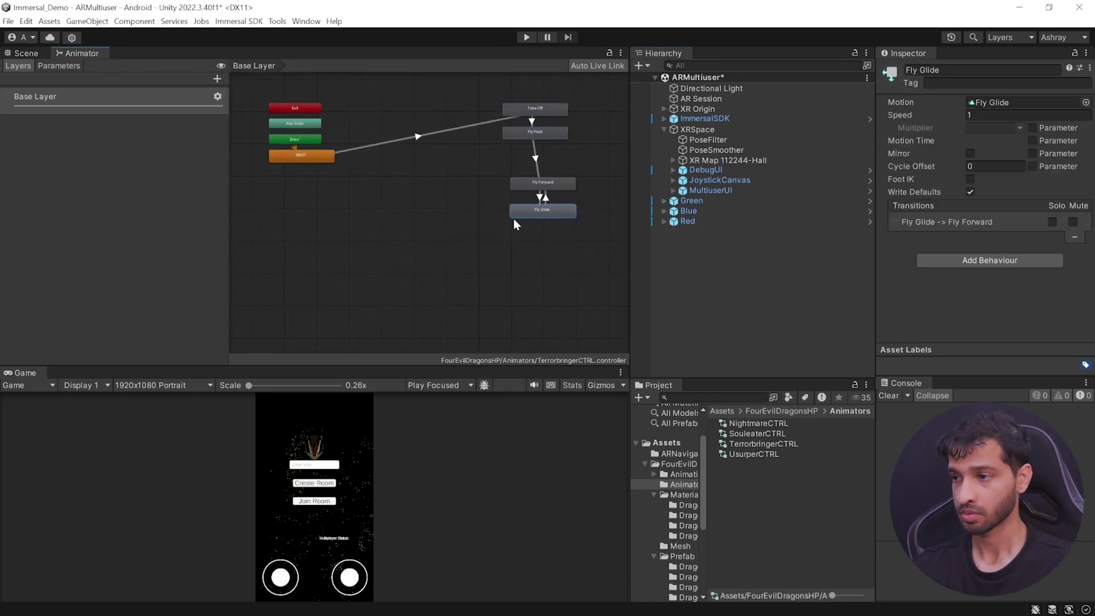
left_click(690, 200)
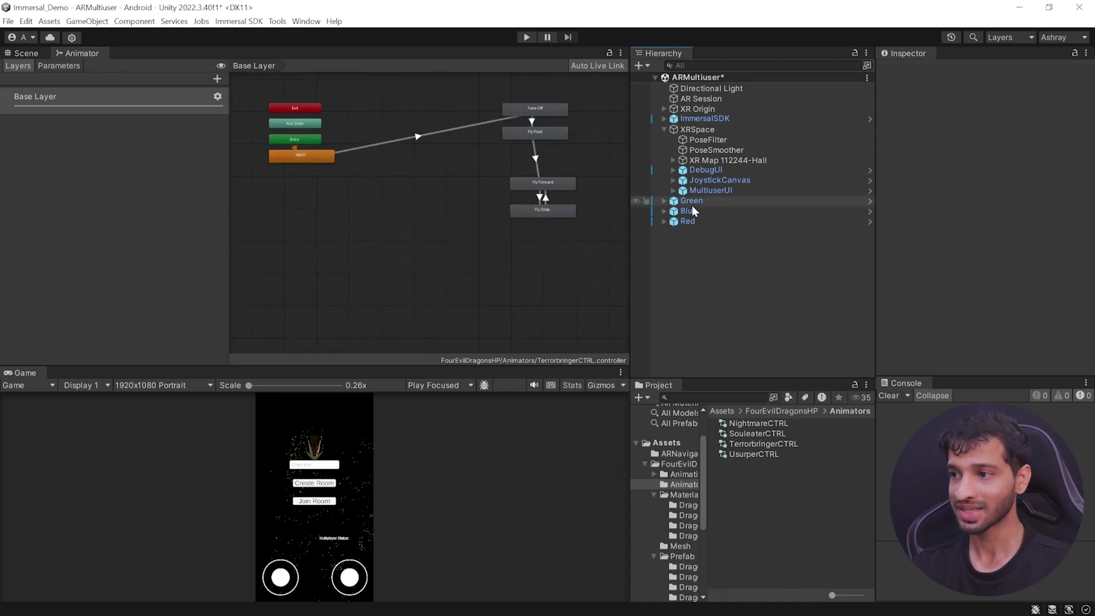
left_click(691, 221, "shift")
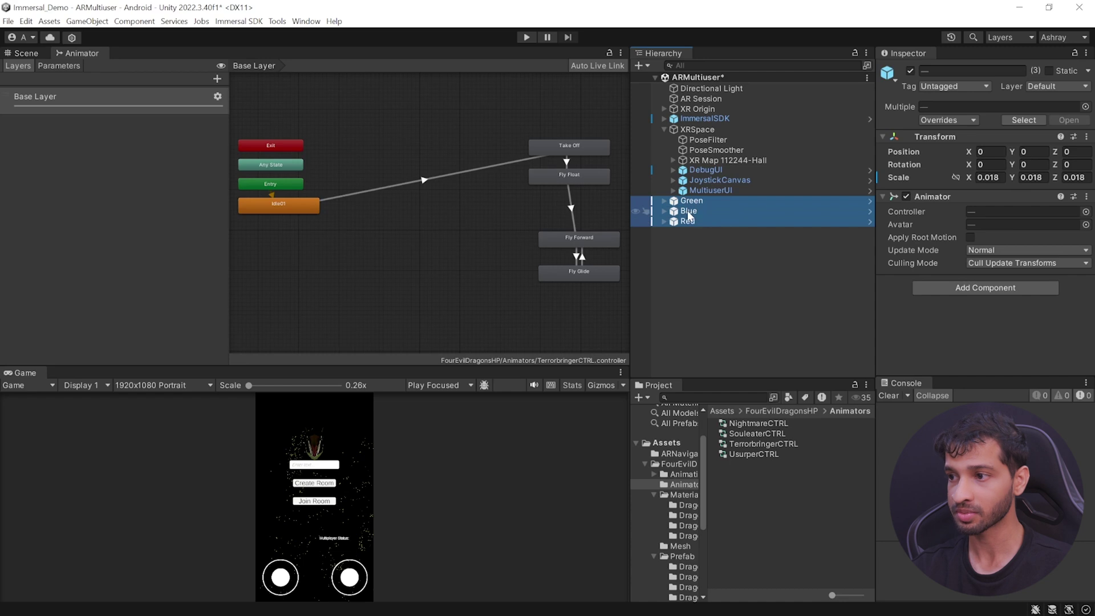
Step: Unpack the three dragon prefabs and give them a Rigidbody with gravity turned off
right_click(692, 222)
mouse_move(754, 284)
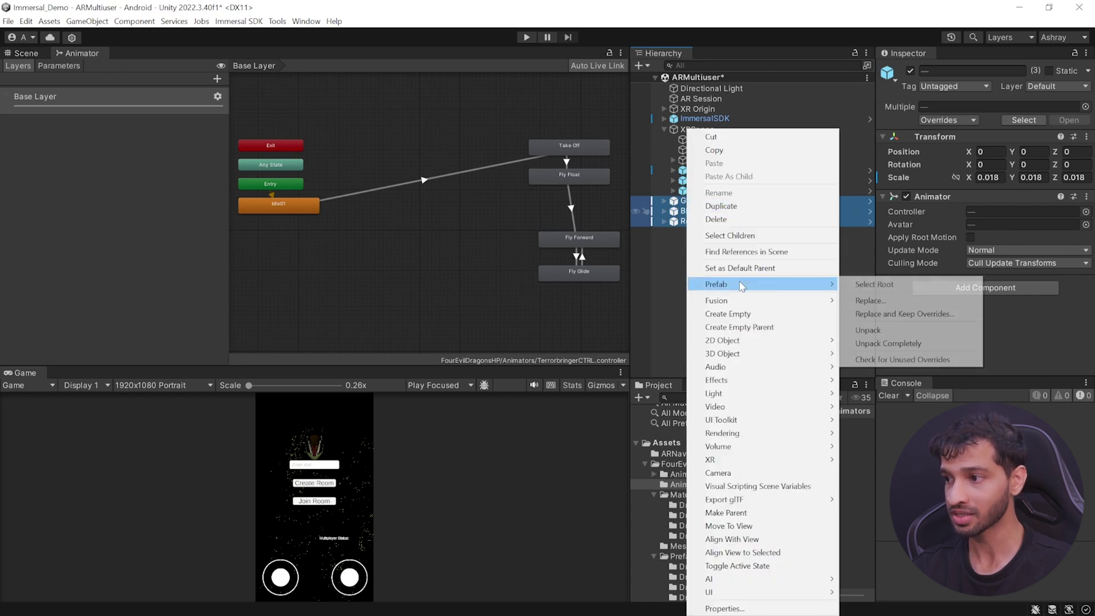
left_click(968, 343)
key("ctrl+1")
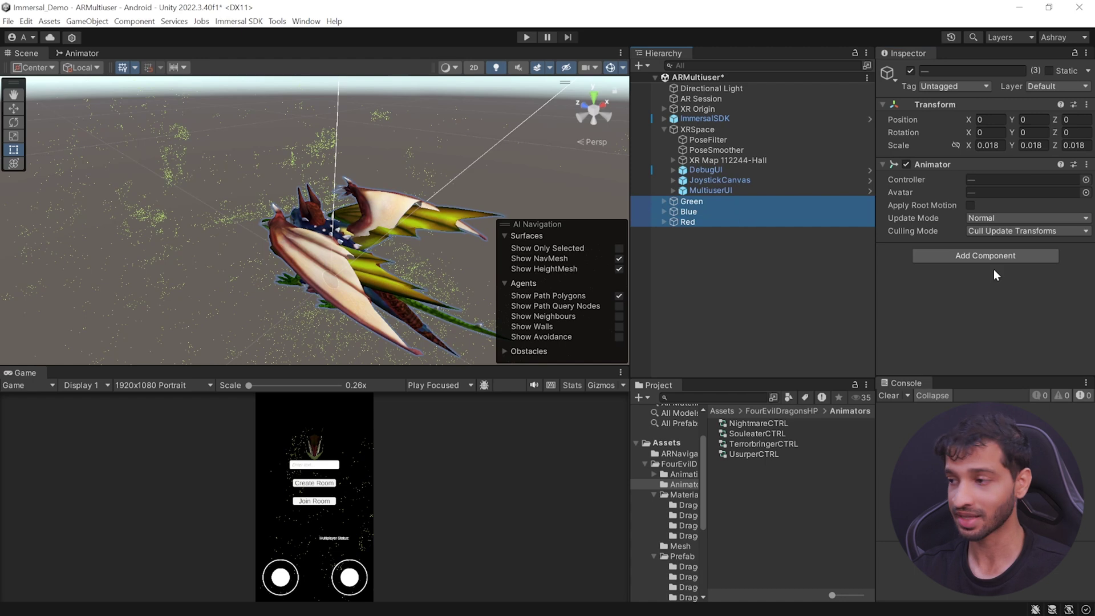
left_click(985, 256)
left_click(947, 298)
scroll(940, 242, "down", 2)
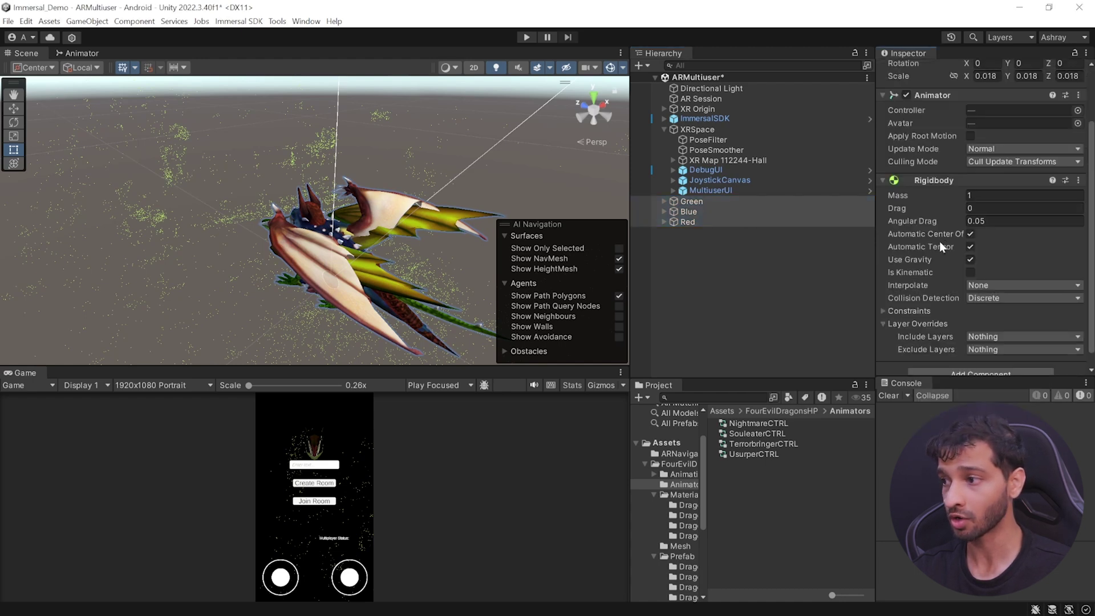
scroll(939, 241, "down", 1)
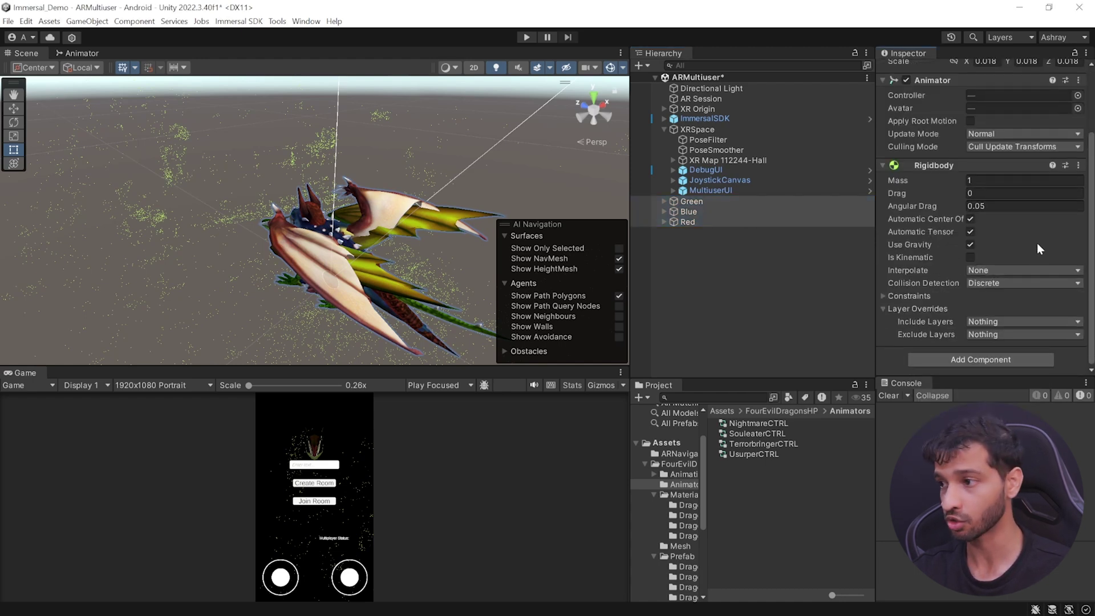
left_click(970, 245)
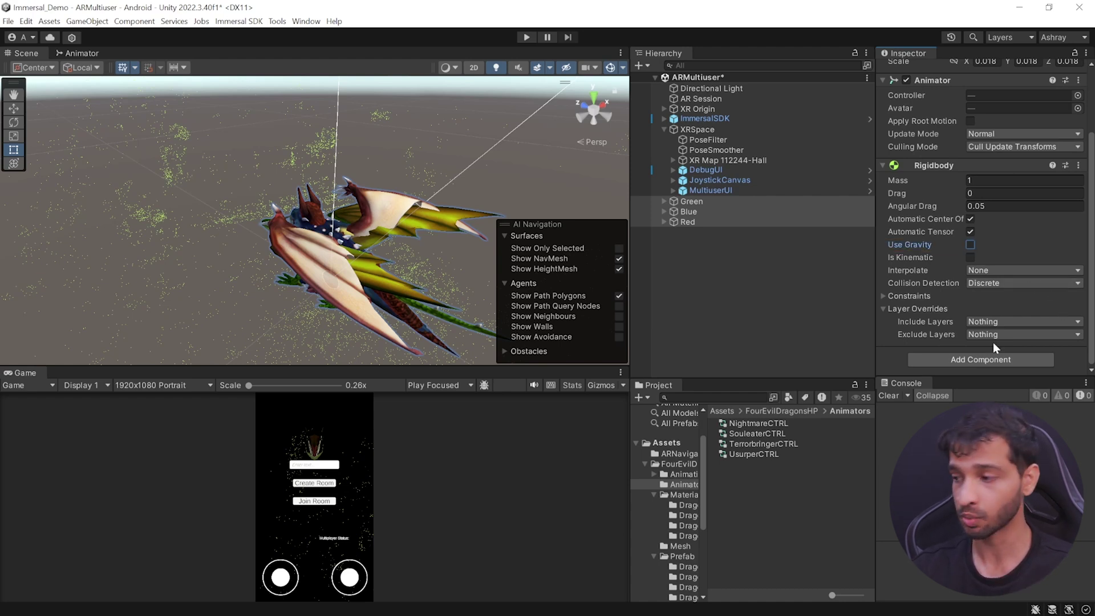
Step: Add Network Object and Network Transform components to the dragons
left_click(935, 355)
type("NET")
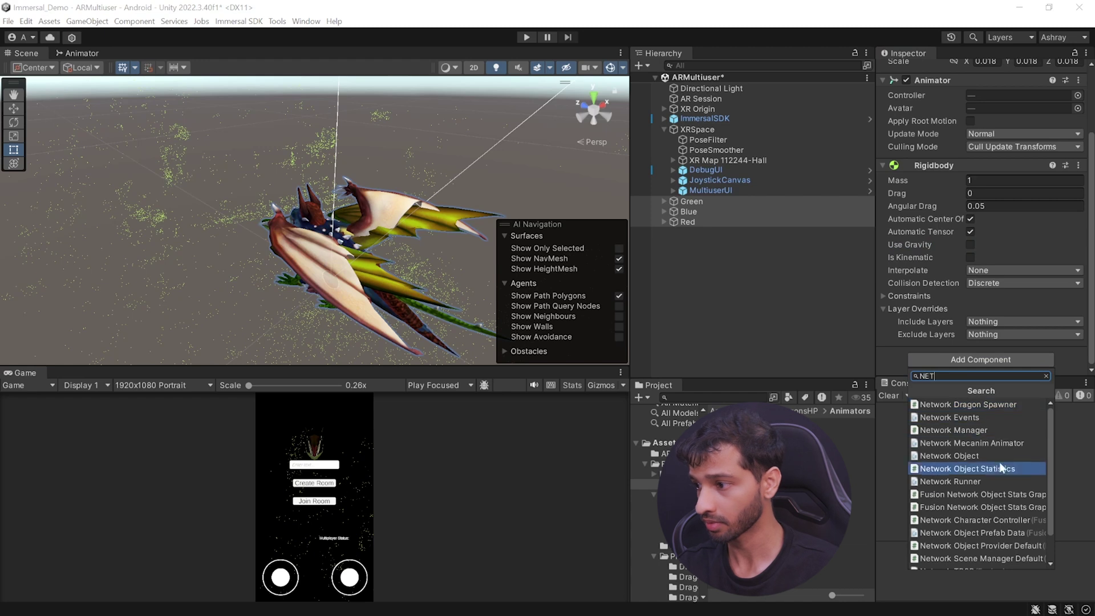
left_click(969, 456)
left_click(970, 358)
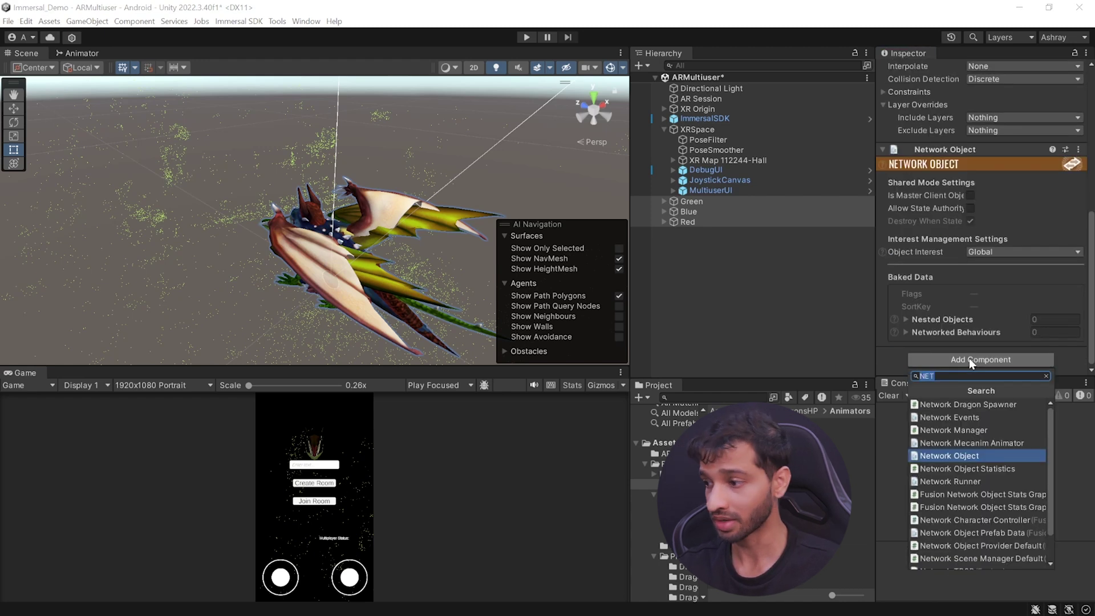
scroll(981, 502, "down", 2)
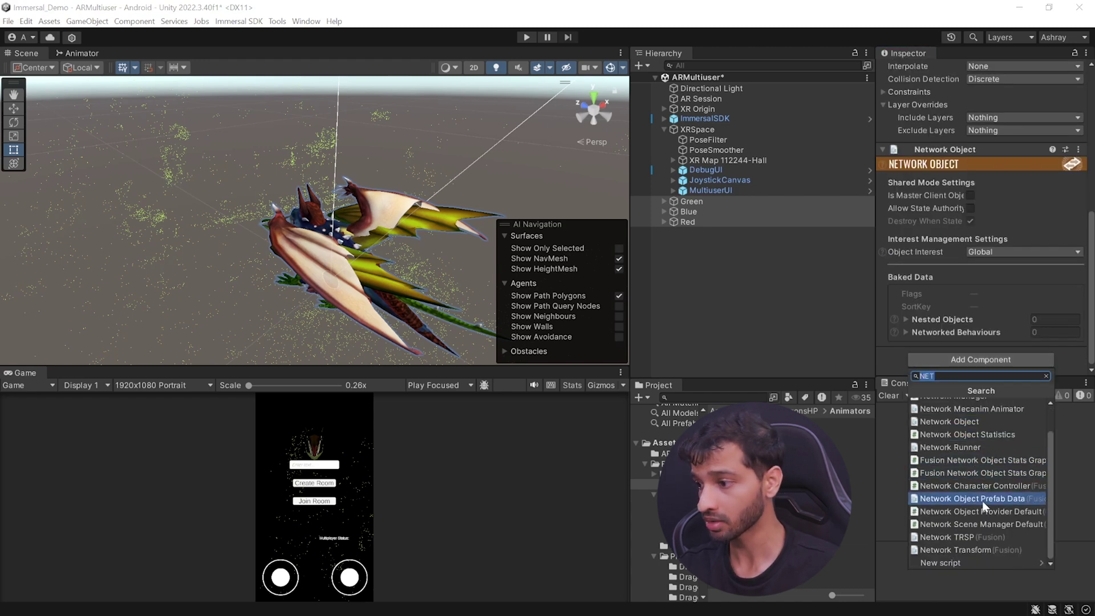
left_click(990, 549)
Step: Add the Spawn Behaviour script, then reselect Green, Blue and Red together
left_click(976, 359)
type("SPAW")
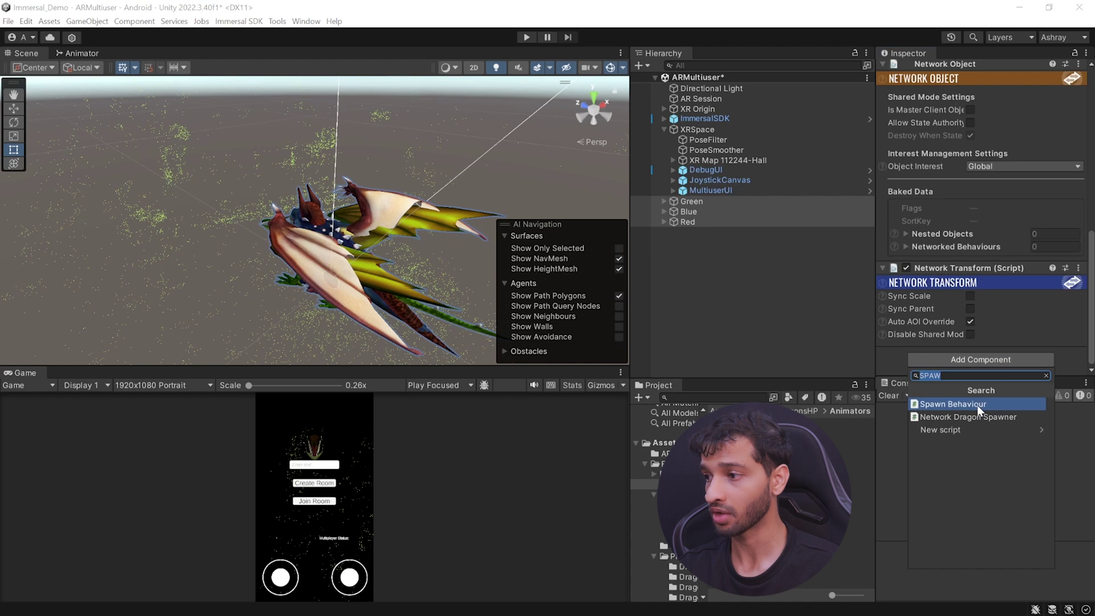
left_click(977, 405)
left_click(708, 201)
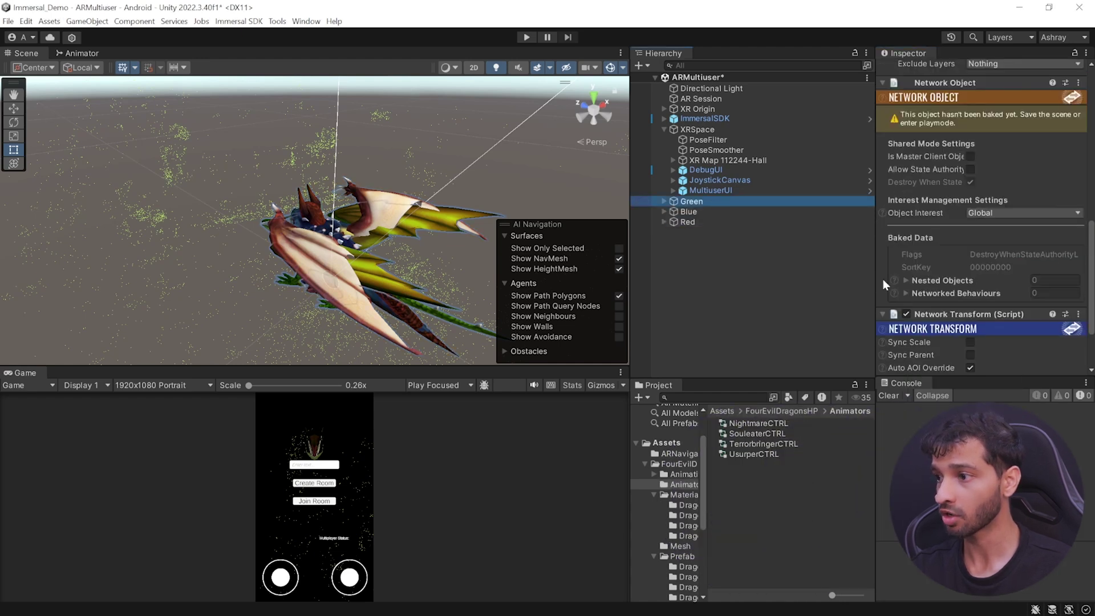
left_click(707, 210)
left_click(698, 218)
left_click(696, 202, "shift")
scroll(983, 262, "up", 10)
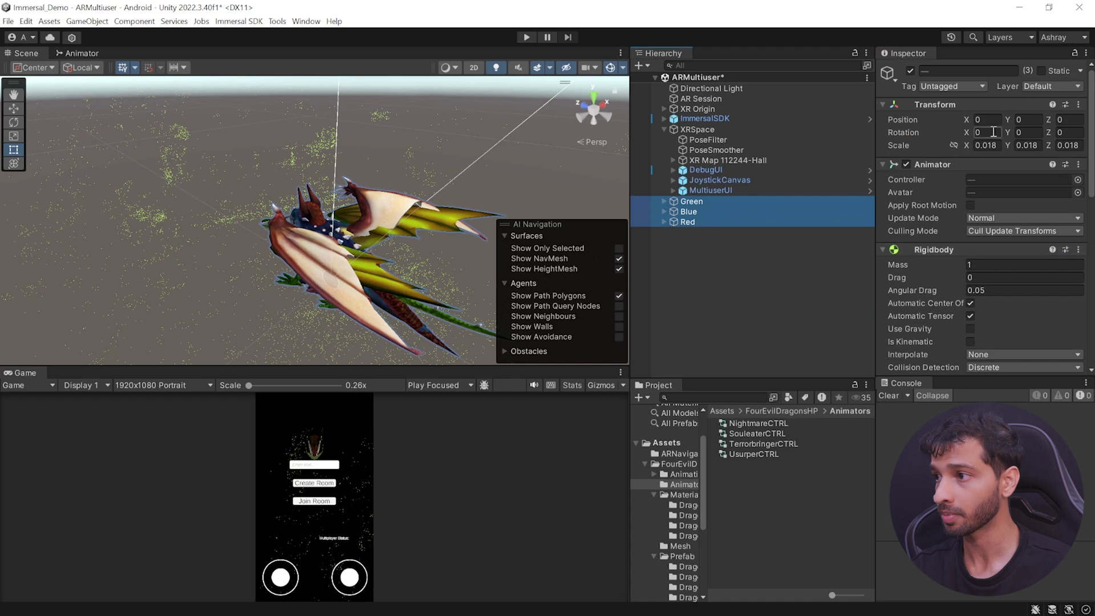
left_click(722, 411)
Step: Drag Green, Blue and Red into Assets/Prefabs as prefabs, then delete them from the scene
right_click(737, 583)
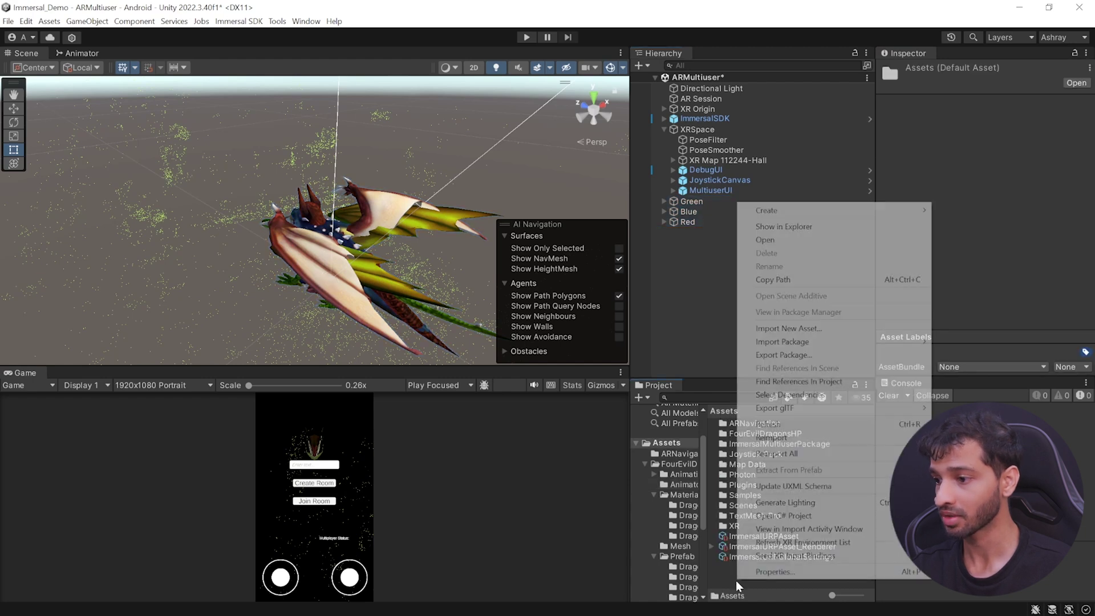
mouse_move(827, 210)
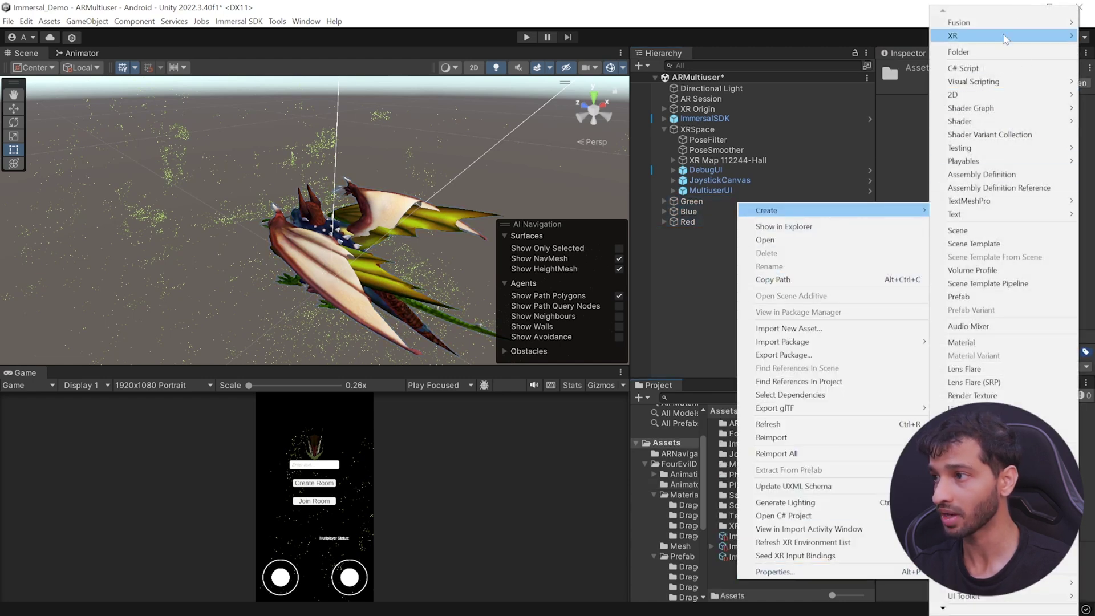
left_click(967, 91)
key("ctrl+z")
left_click_drag(827, 408, 748, 500)
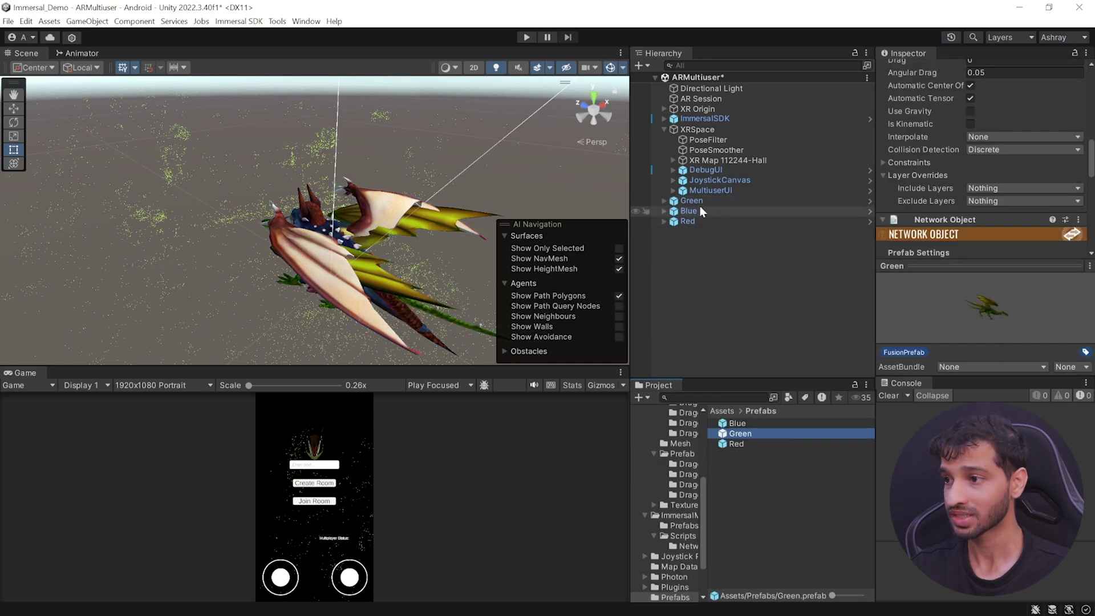
left_click(691, 222)
key("Delete")
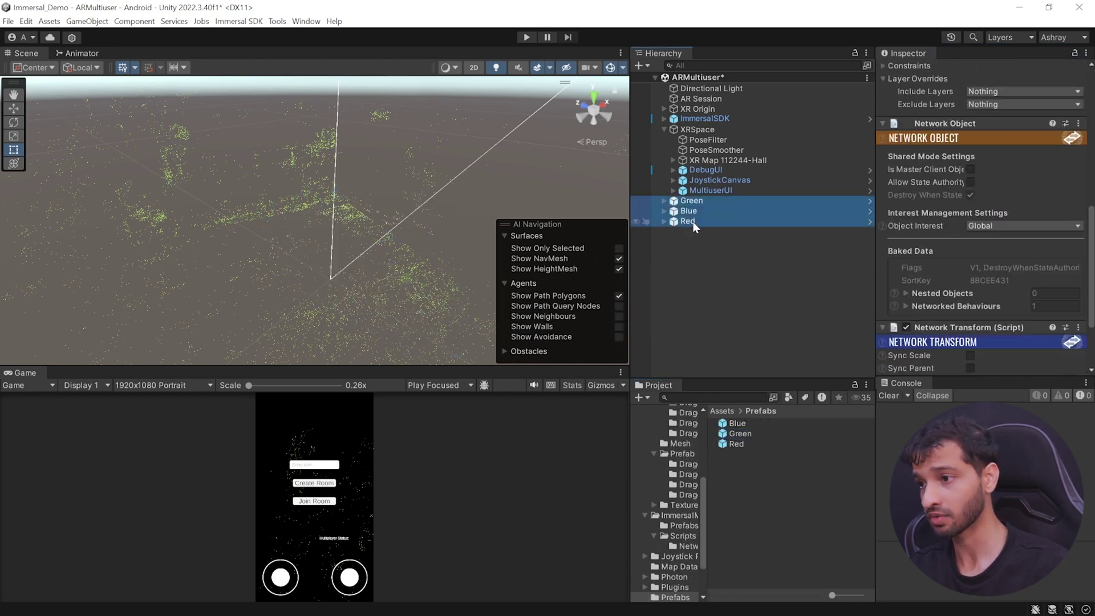
Step: Create an empty NetworkManager child under XRSpace with the Network Manager script
right_click(684, 128)
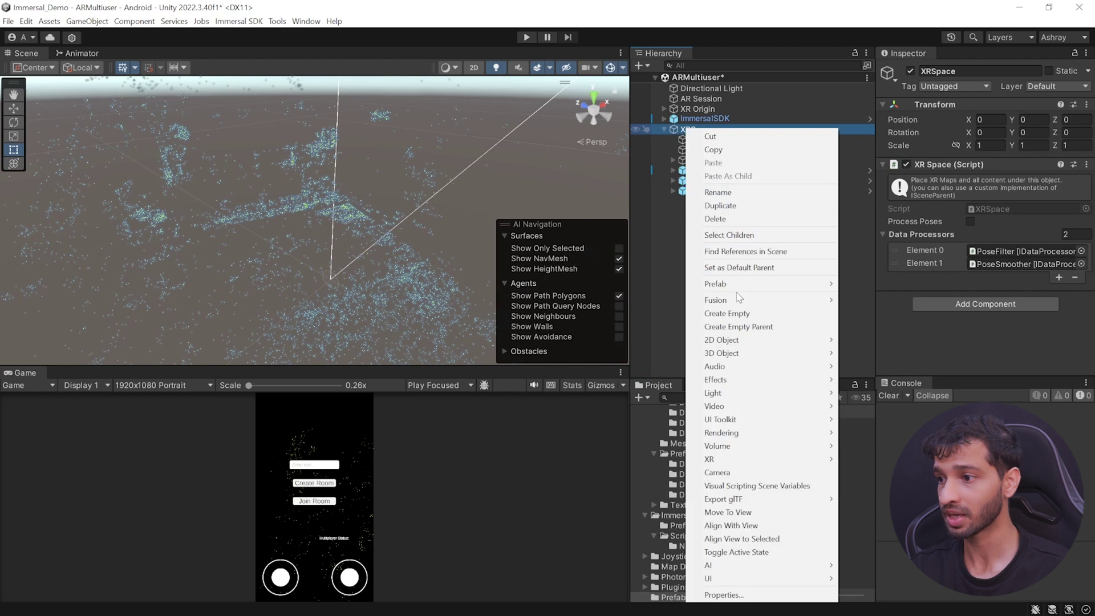
left_click(736, 311)
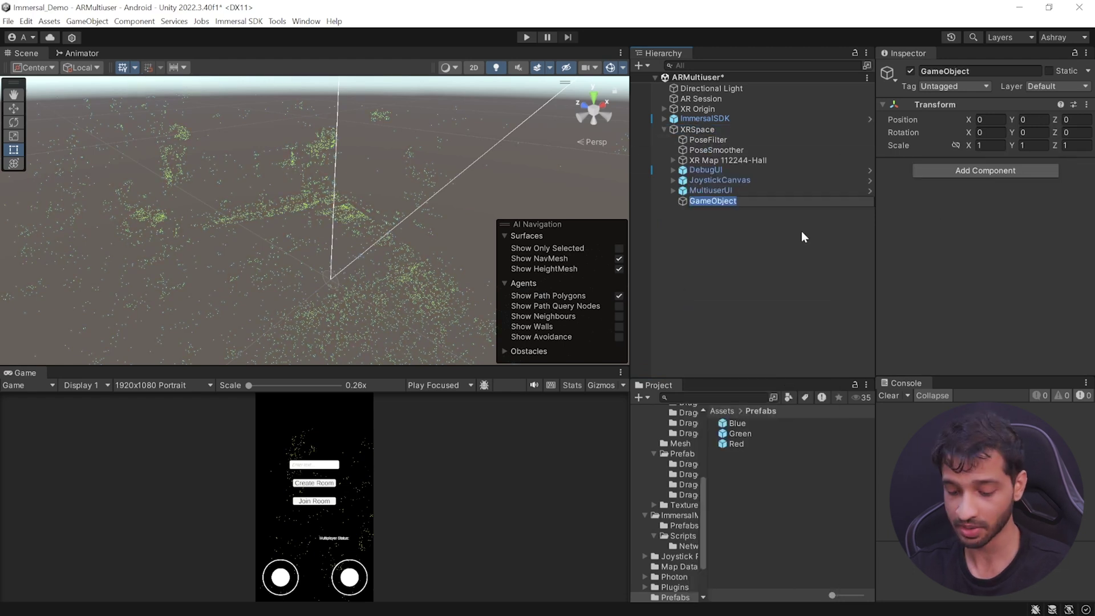
type("N")
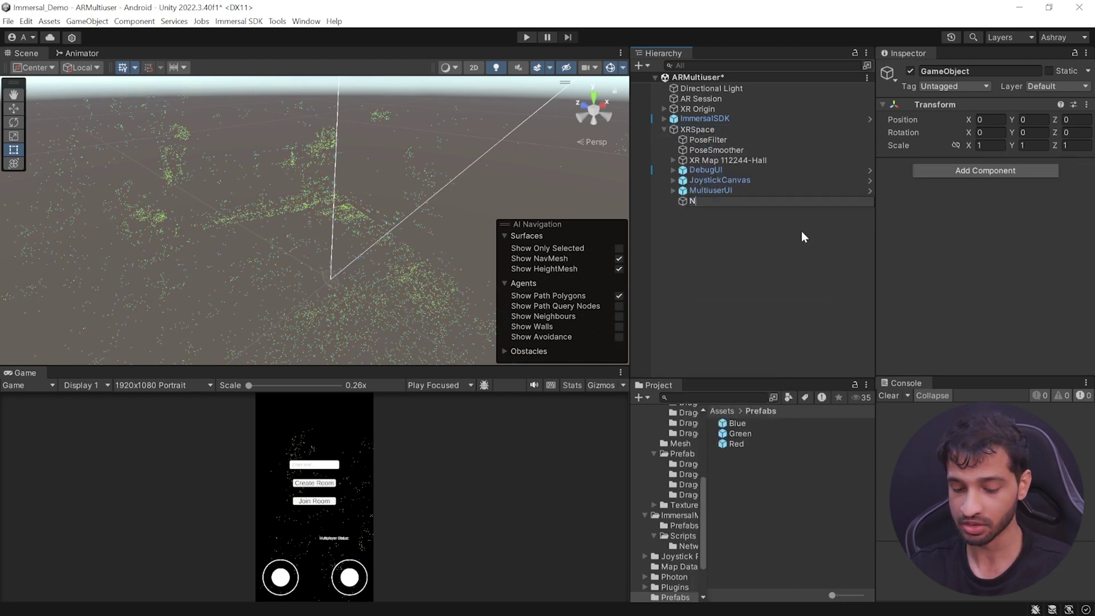
type("etworkManager")
key("Return")
left_click(935, 172)
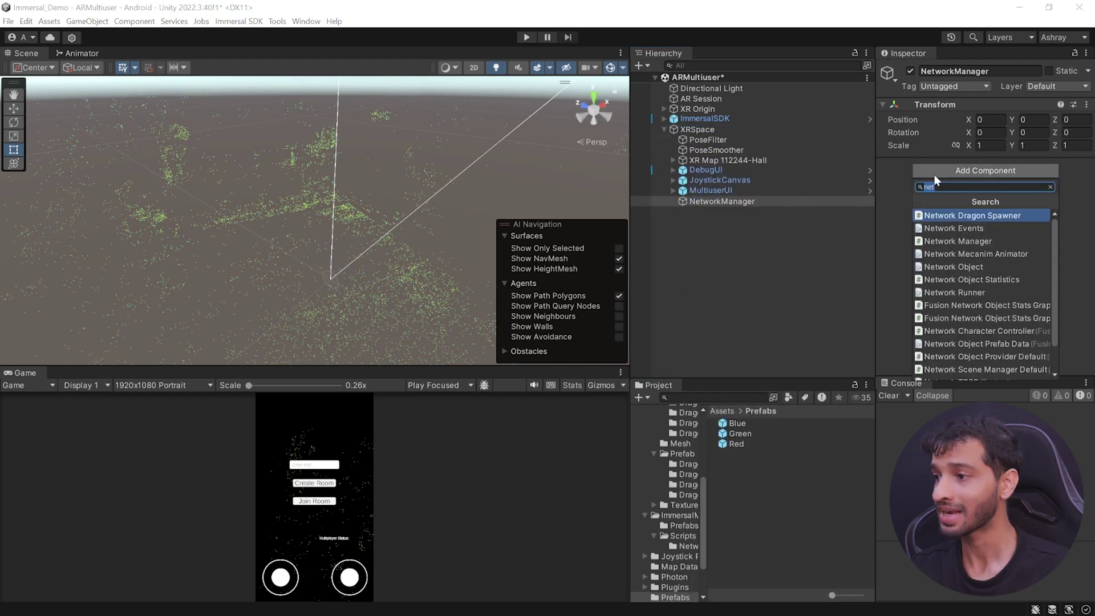
left_click(975, 242)
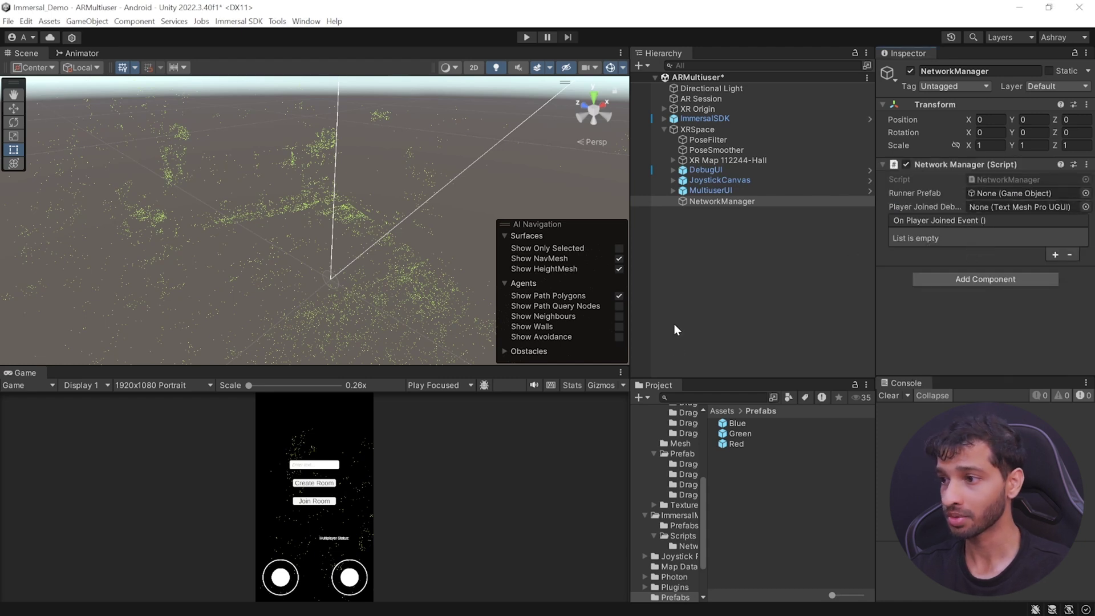
Step: Create an empty RunnerPrefab object with Network Runner and Spawn Behaviour components
right_click(664, 241)
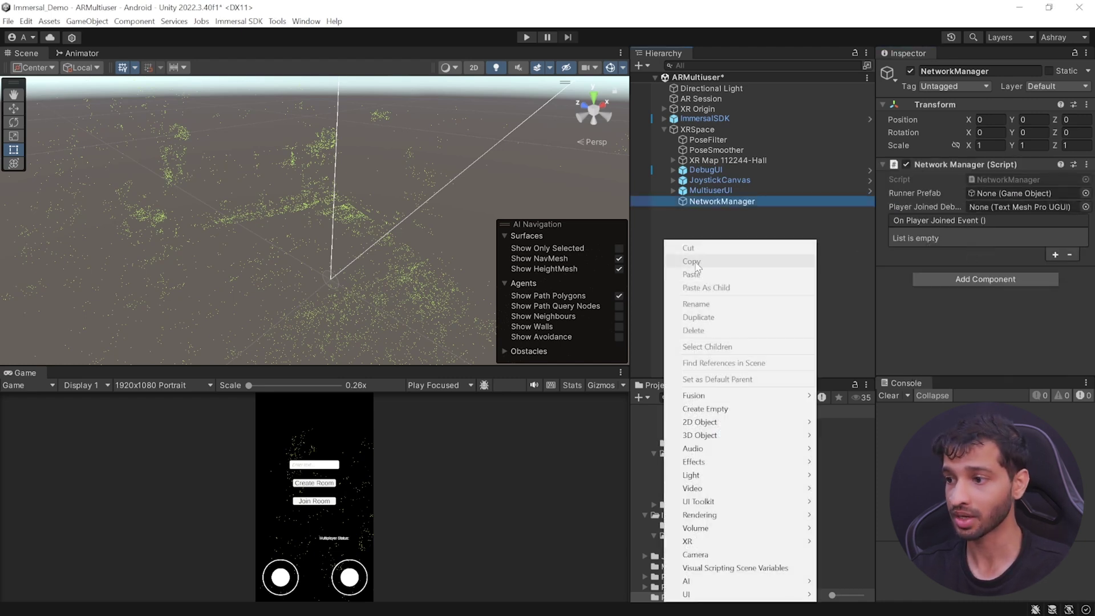
left_click(722, 409)
type("RunnerPrefab")
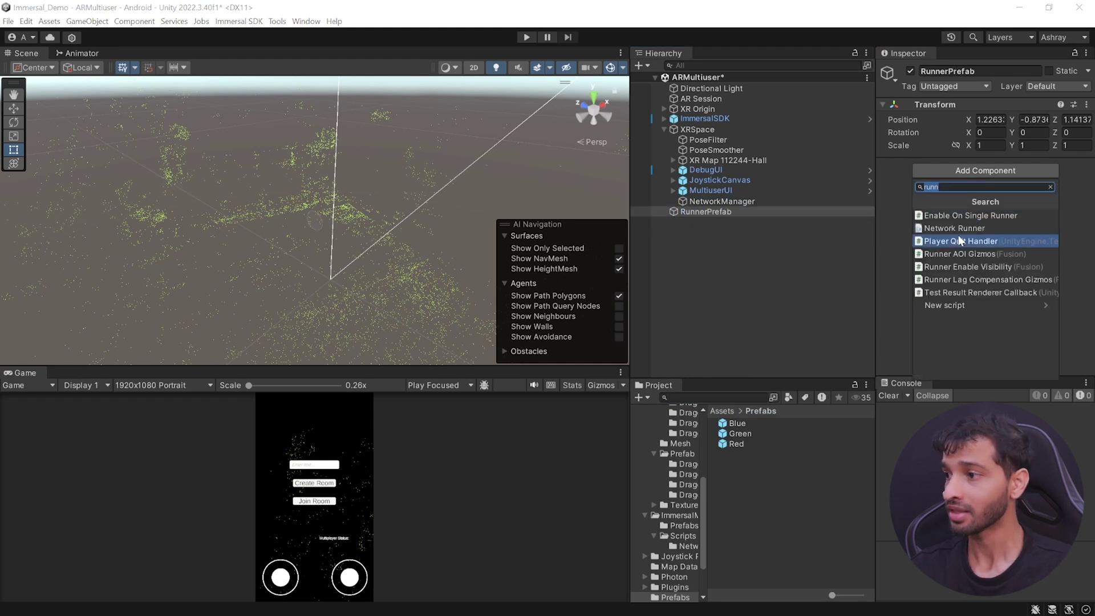
left_click(959, 237)
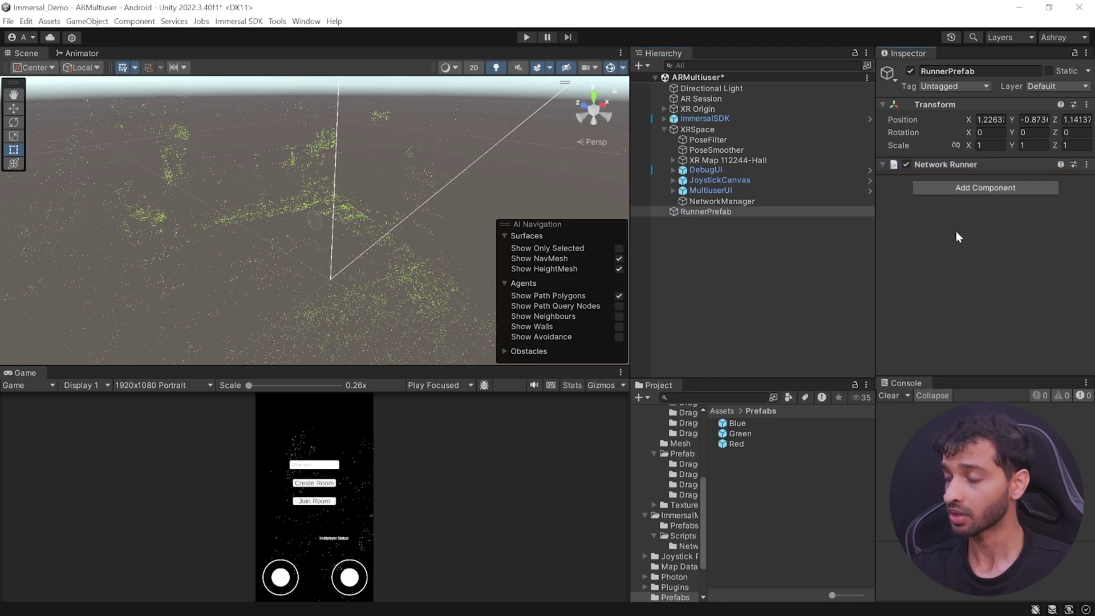
left_click(940, 221)
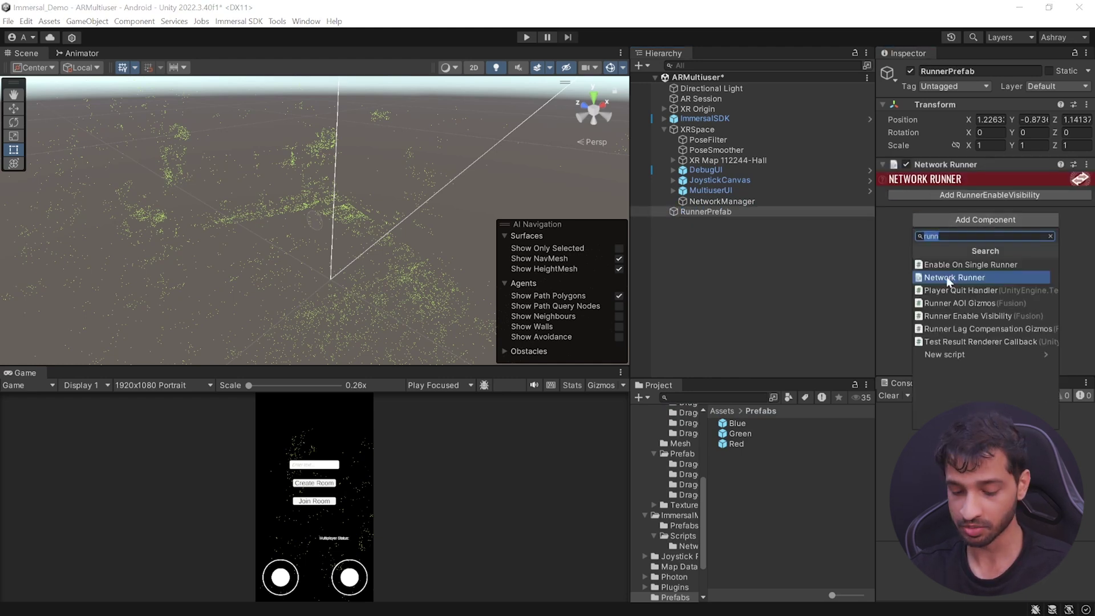
type("spawn")
left_click(946, 276)
Step: Save RunnerPrefab into Prefabs, delete it from the scene, and assign it as NetworkManager's Runner Prefab
left_click(692, 213)
left_click_drag(692, 213, 748, 485)
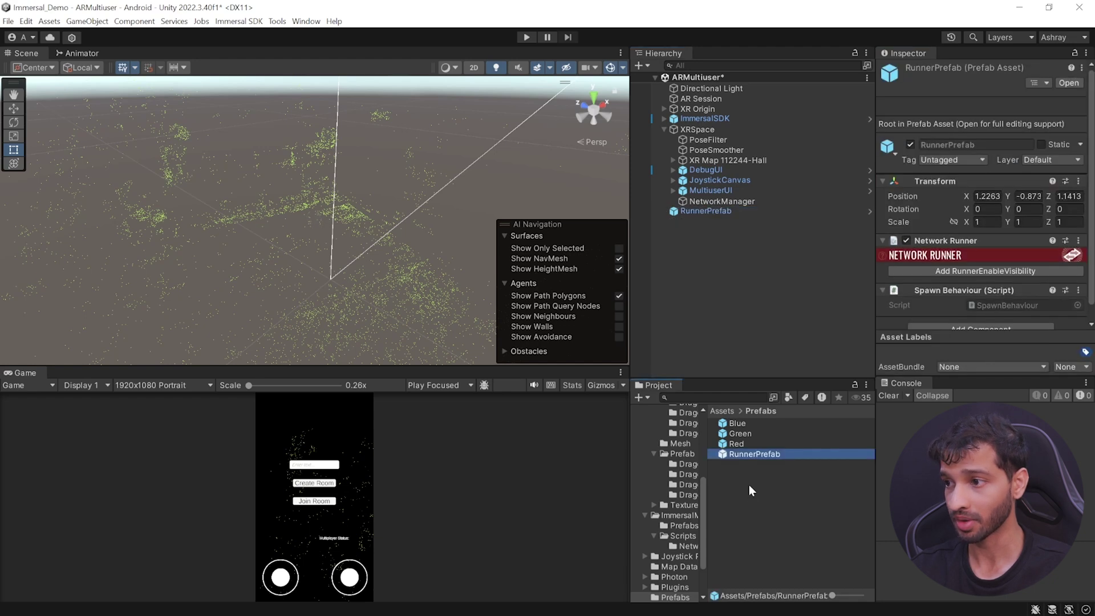
left_click(705, 211)
key("Delete")
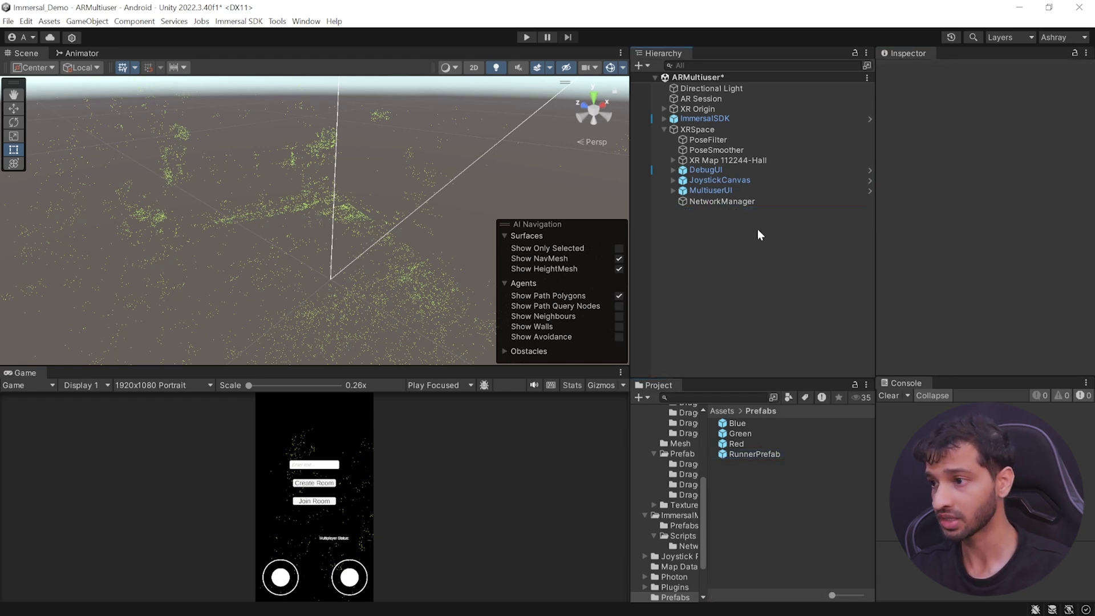
left_click(729, 201)
left_click_drag(745, 453, 1009, 193)
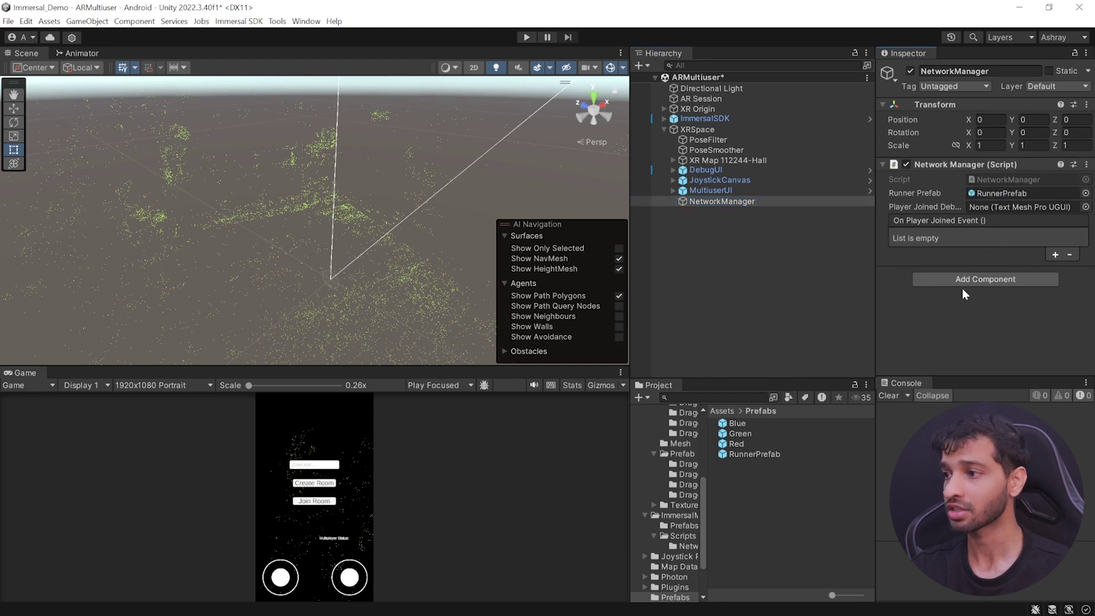
Step: Assign the PlayersJoined text to NetworkManager's Player Joined Debug field
left_click(674, 171)
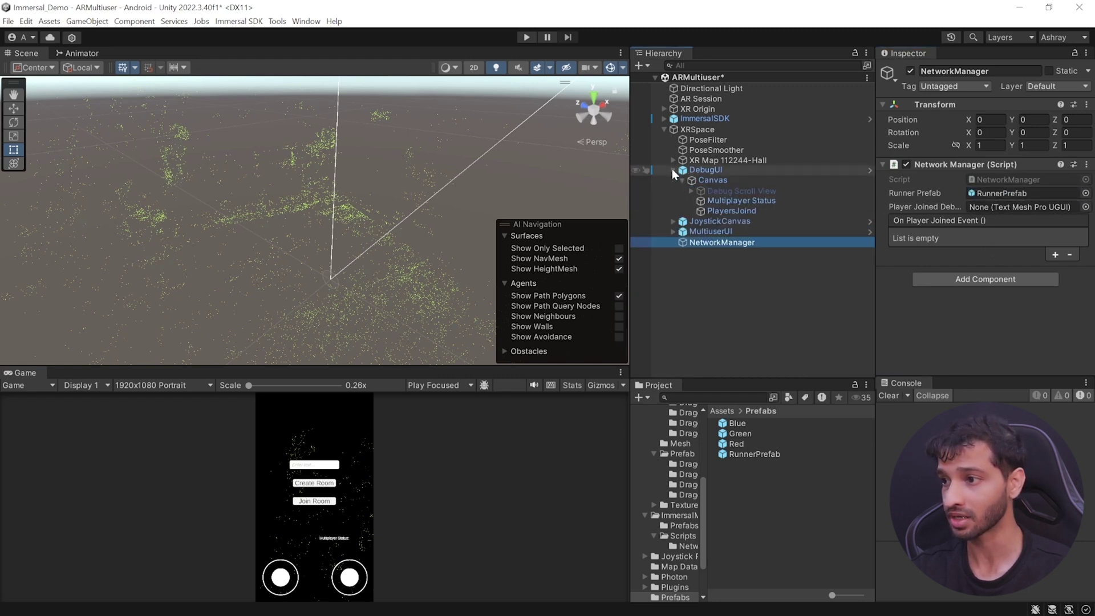
left_click(735, 210)
left_click_drag(735, 210, 1020, 206)
Step: Add a Network Dragon Spawner whose Dragons list holds Blue, Green and Red
left_click(973, 278)
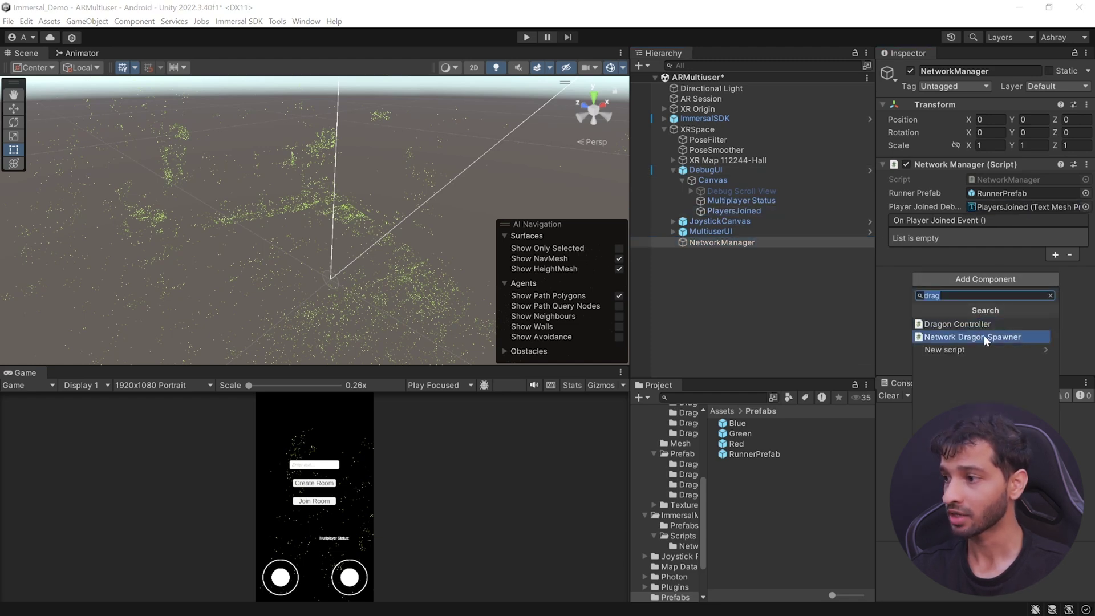
left_click(984, 337)
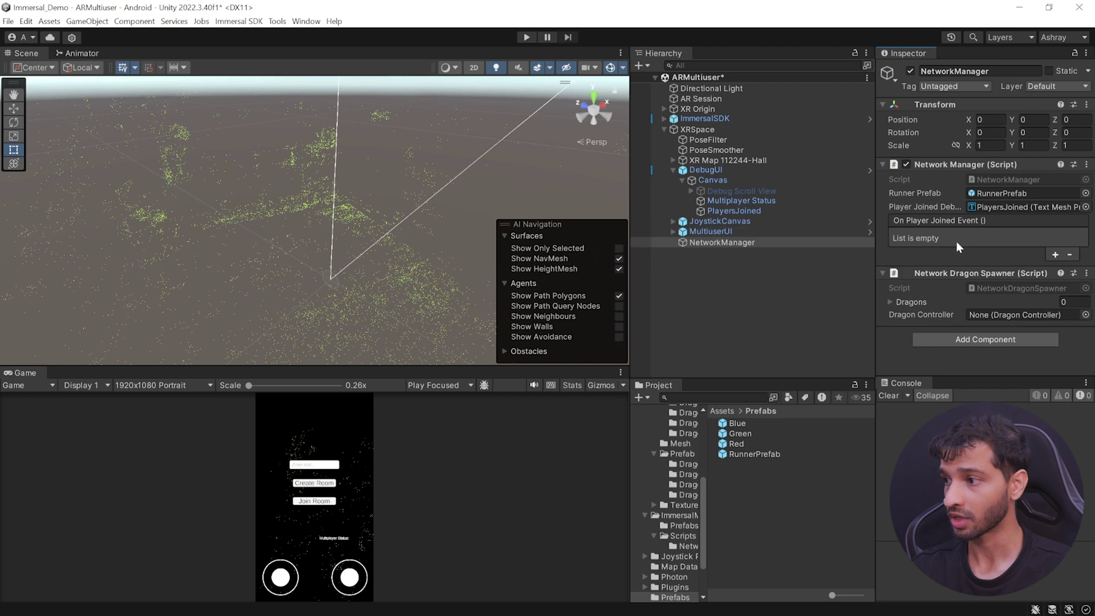
left_click(890, 302)
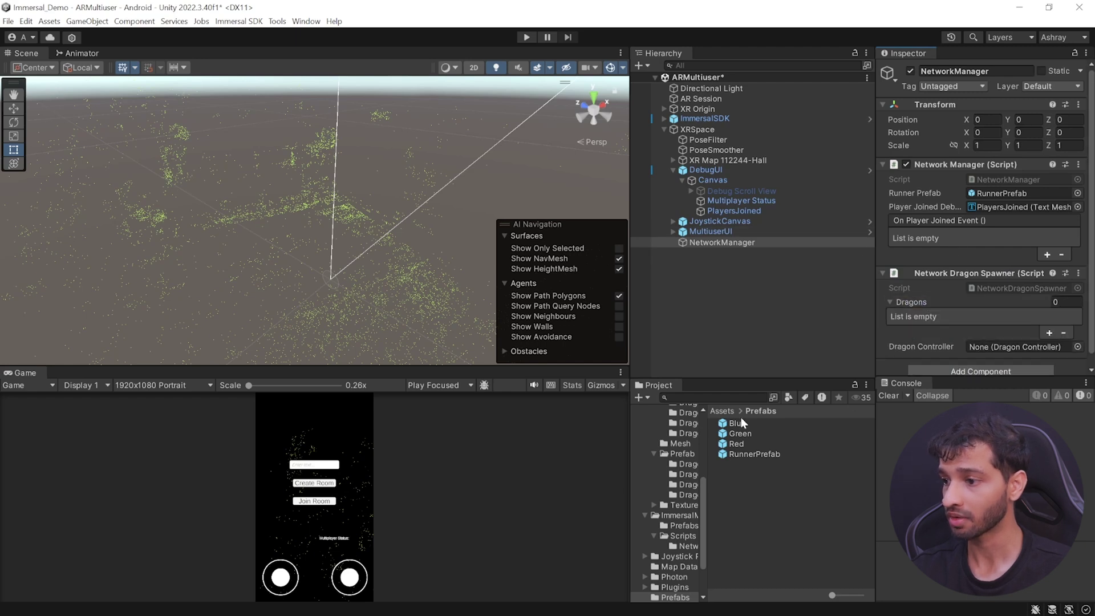
left_click(1048, 334)
left_click(1049, 334)
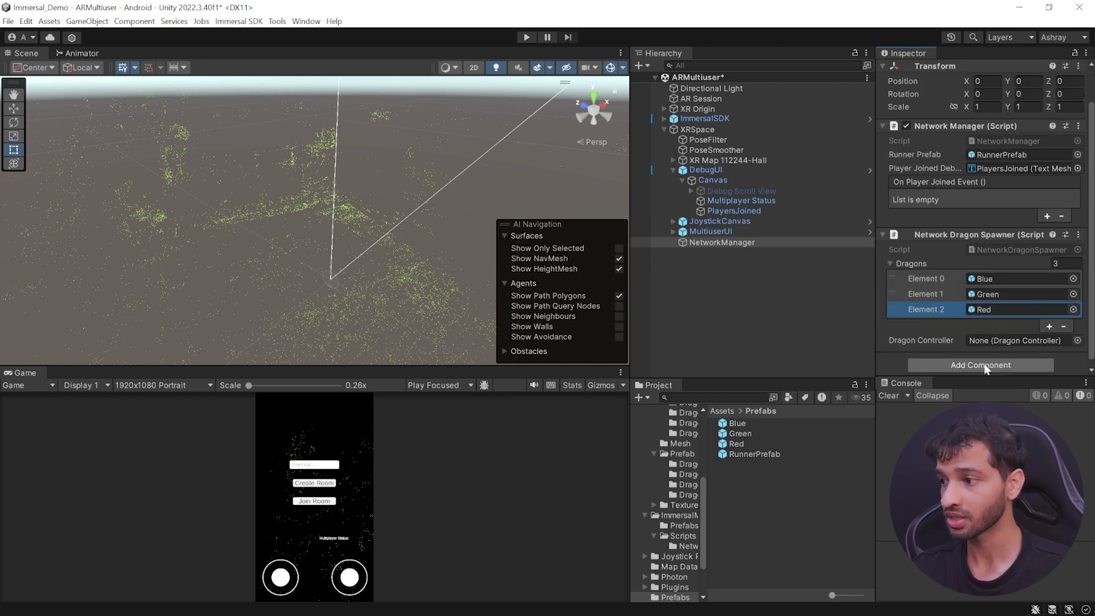
Step: Add a Dragon Controller at speed 0.1, linked to the Horizontal and Vertical Fixed Joysticks
left_click(981, 365)
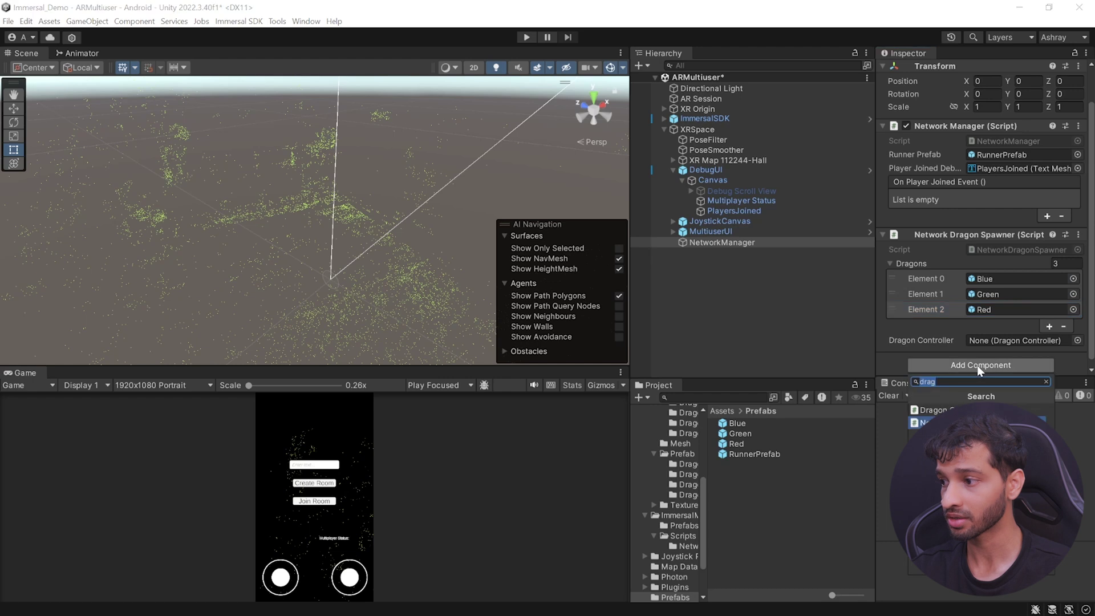
scroll(936, 331, "up", 2)
scroll(933, 333, "down", 3)
left_click_drag(964, 279, 1004, 260)
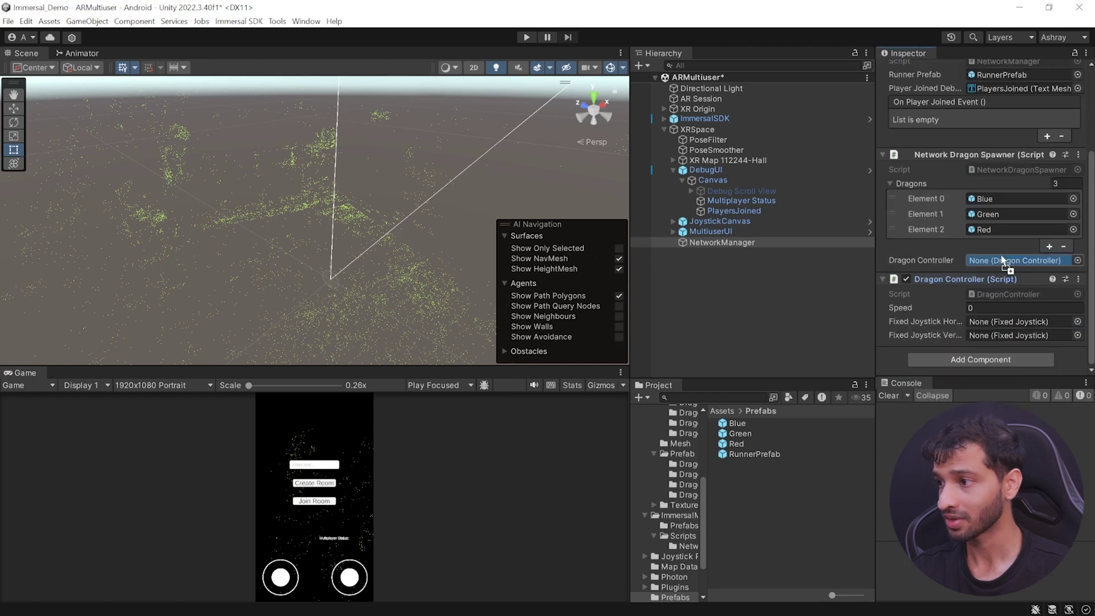
left_click(985, 307)
type("0.1")
key("Return")
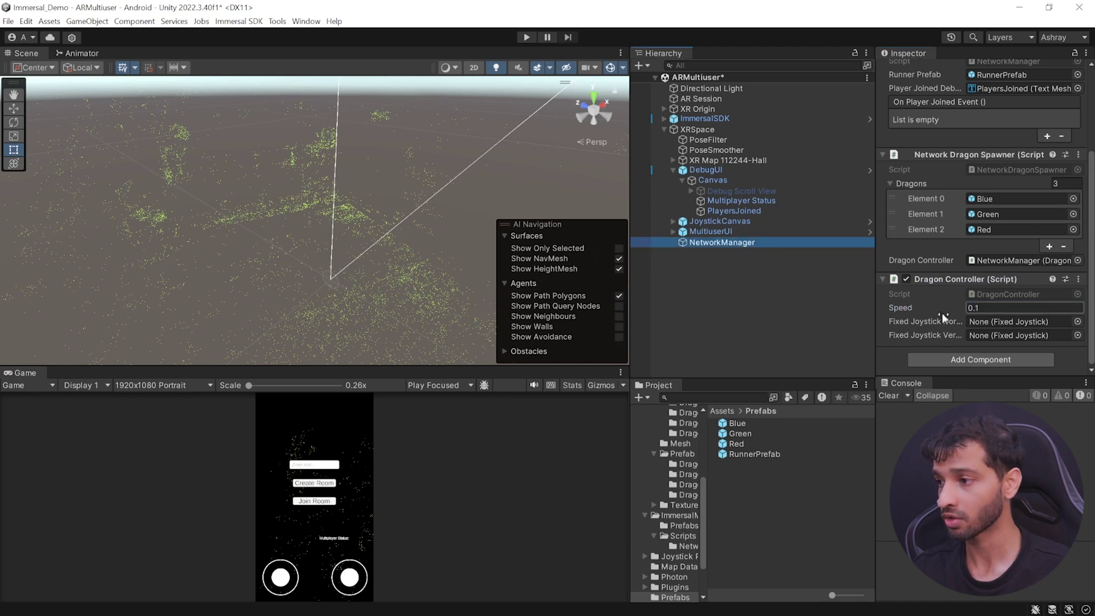
left_click(672, 222)
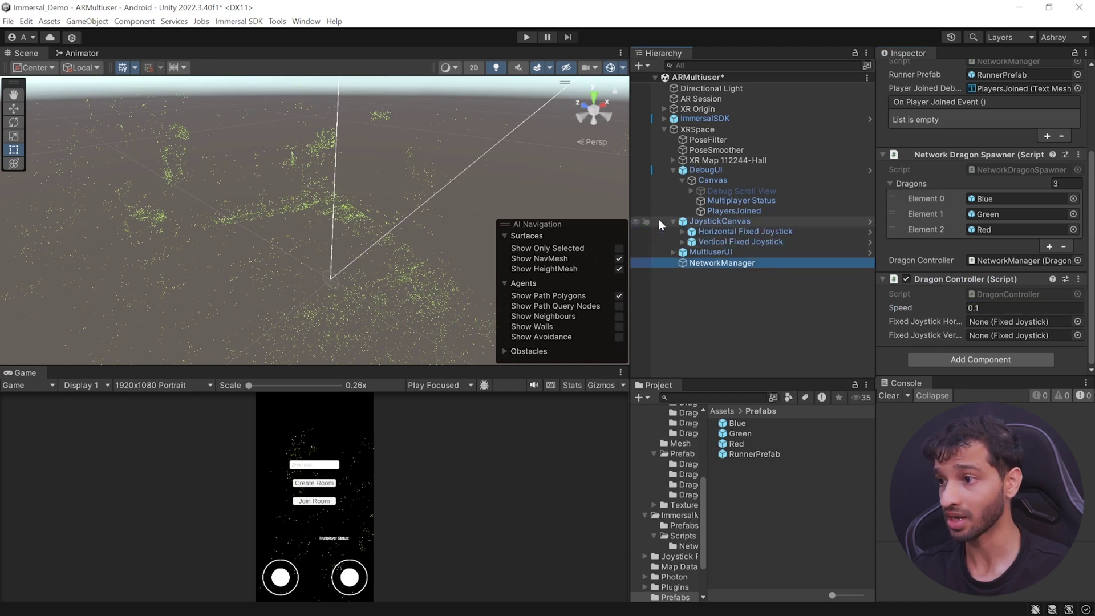
left_click_drag(739, 230, 1014, 323)
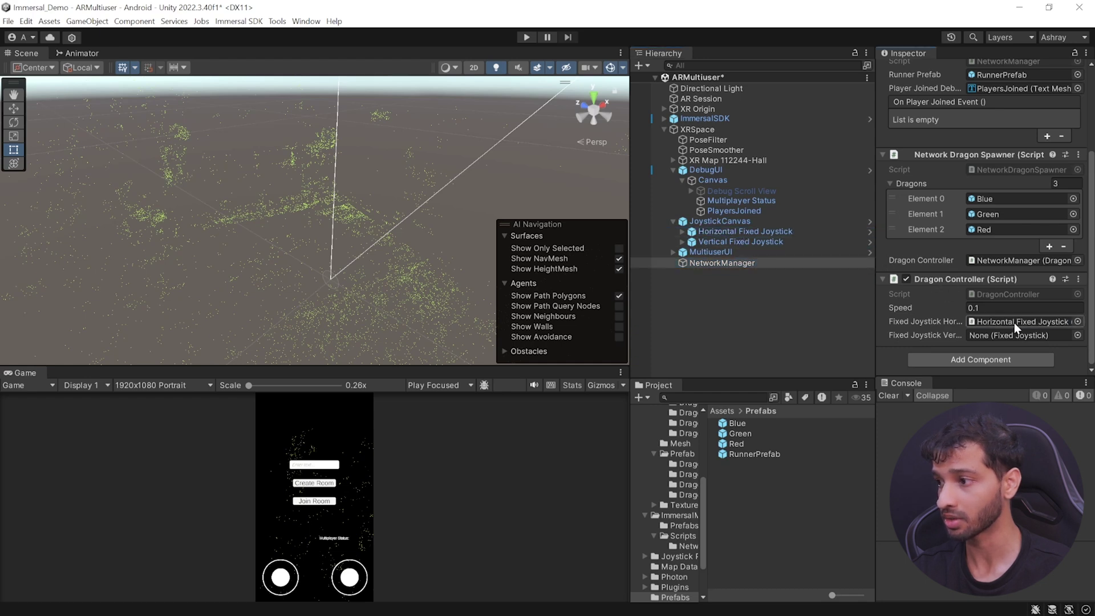
left_click_drag(732, 243, 1010, 337)
Step: Create an empty GameManager child under XRSpace and give it the Game Manager script
left_click(709, 132)
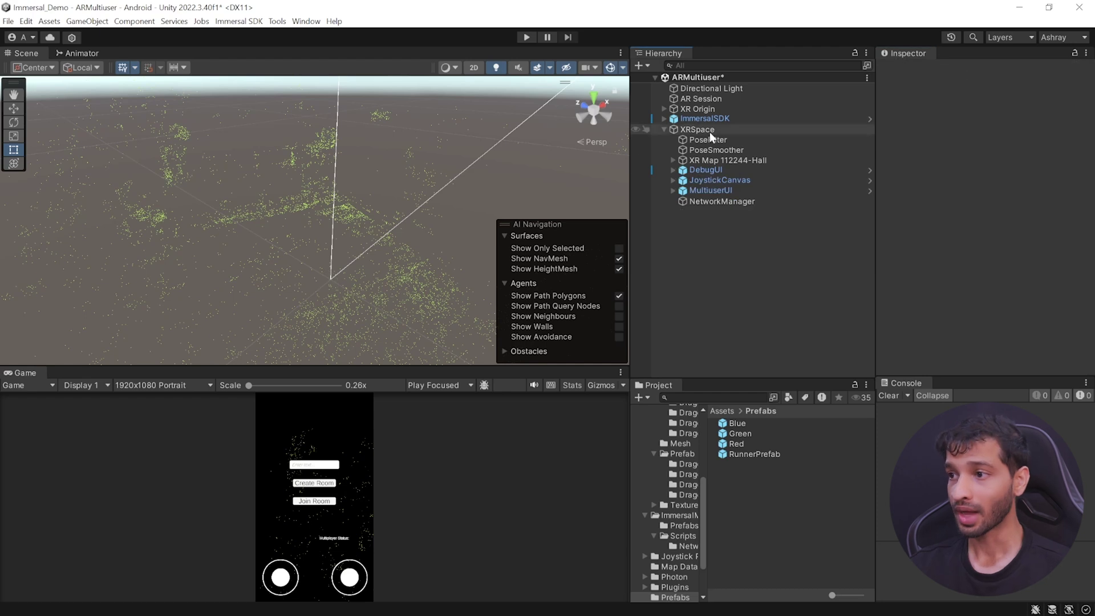
right_click(705, 130)
left_click(753, 316)
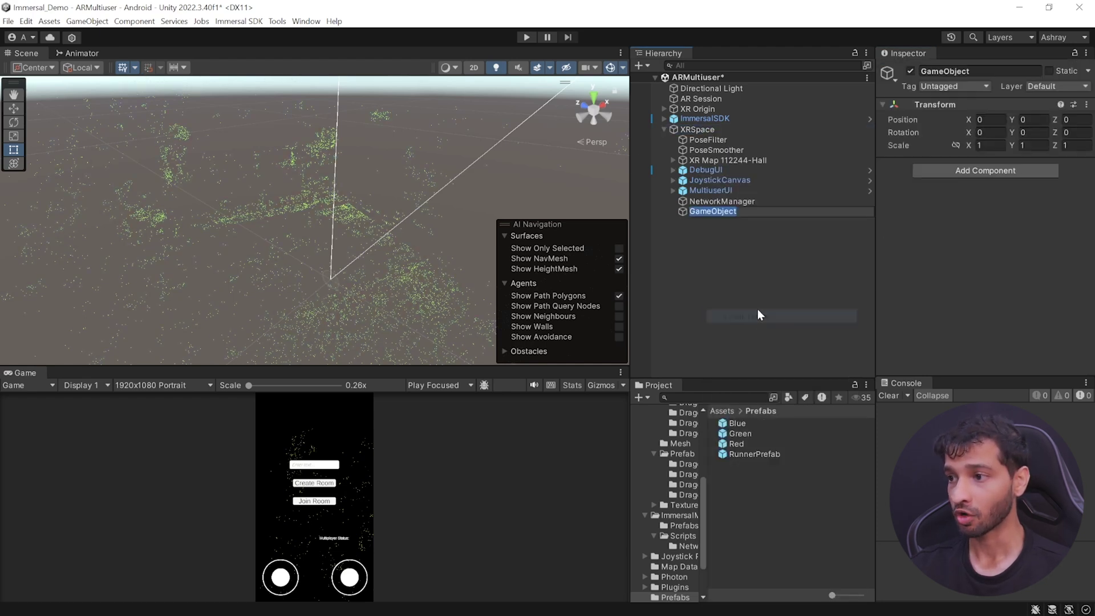
type("GameManager")
key("Return")
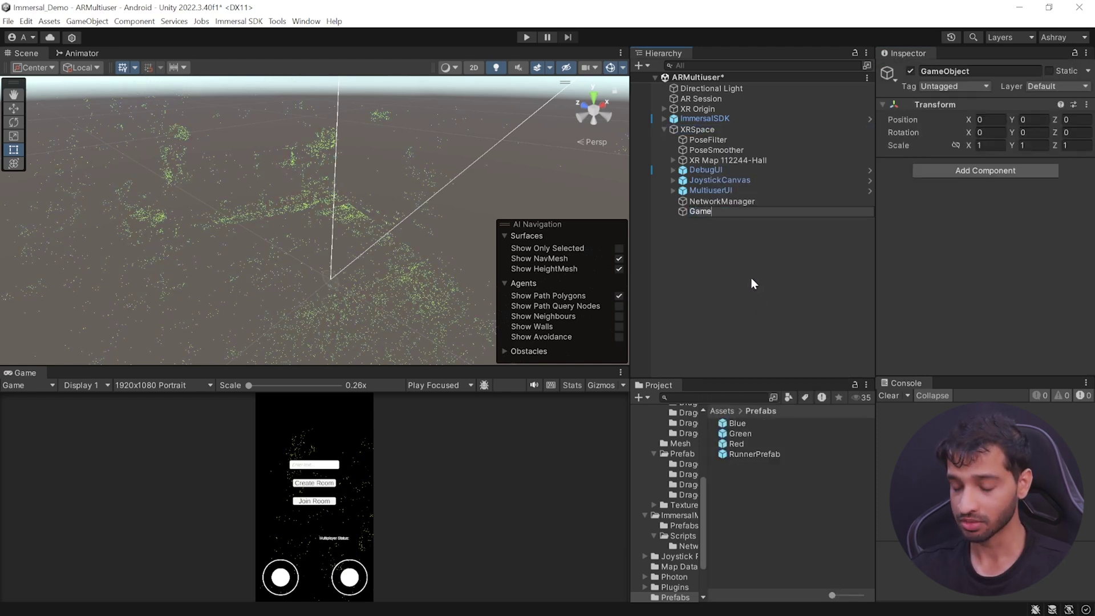
left_click(986, 170)
type("game")
left_click(954, 216)
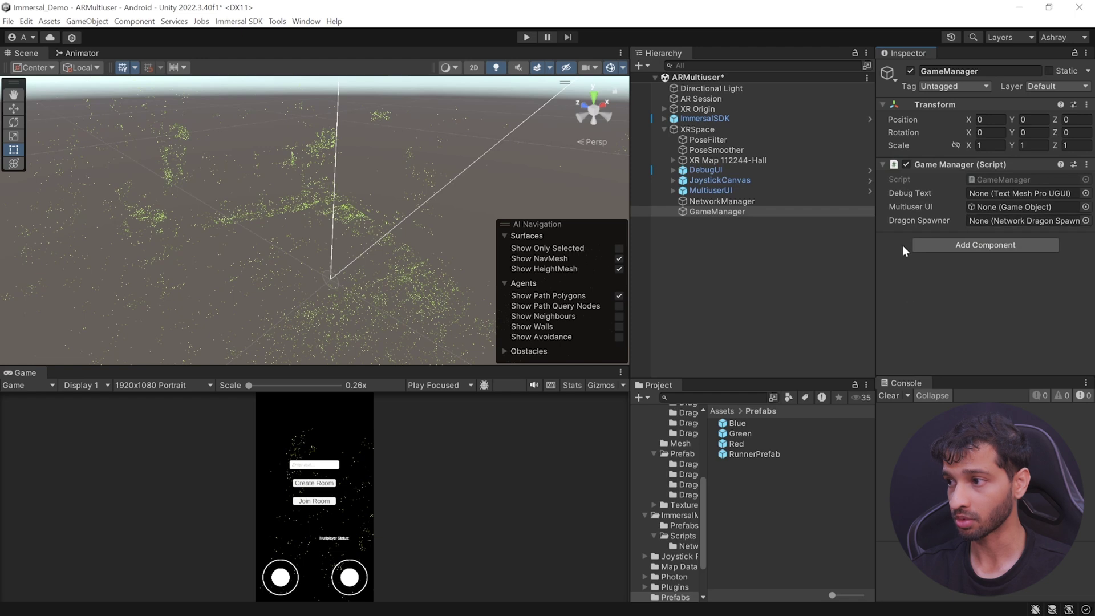
Step: Assign DebugText, MultiuserUI and NetworkManager to Debug Text, Multiuser UI and Dragon Spawner
left_click(673, 170)
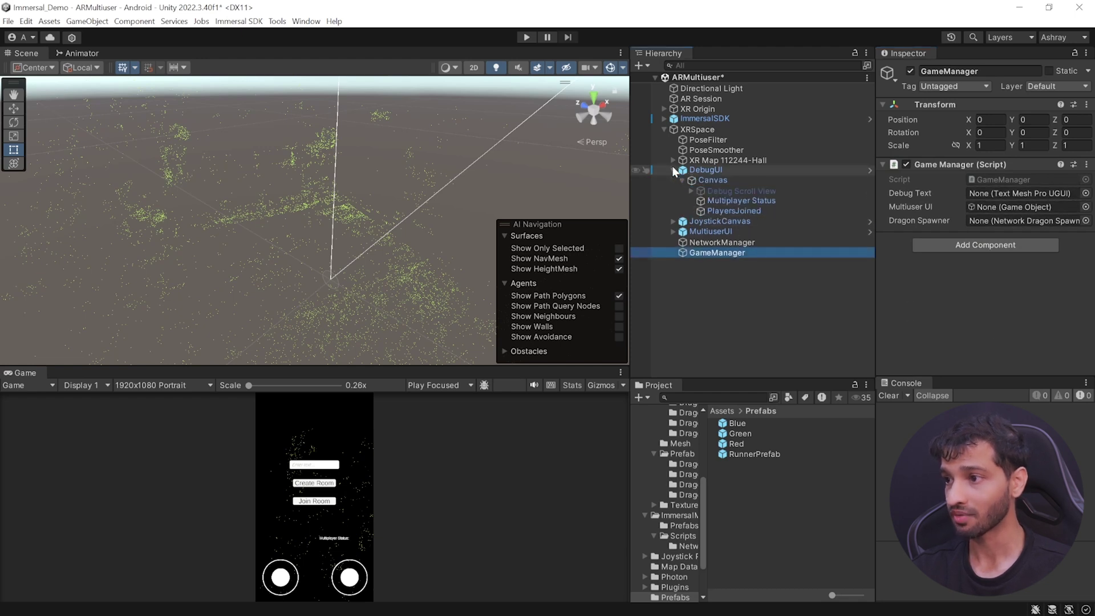
left_click(690, 190)
left_click(699, 202)
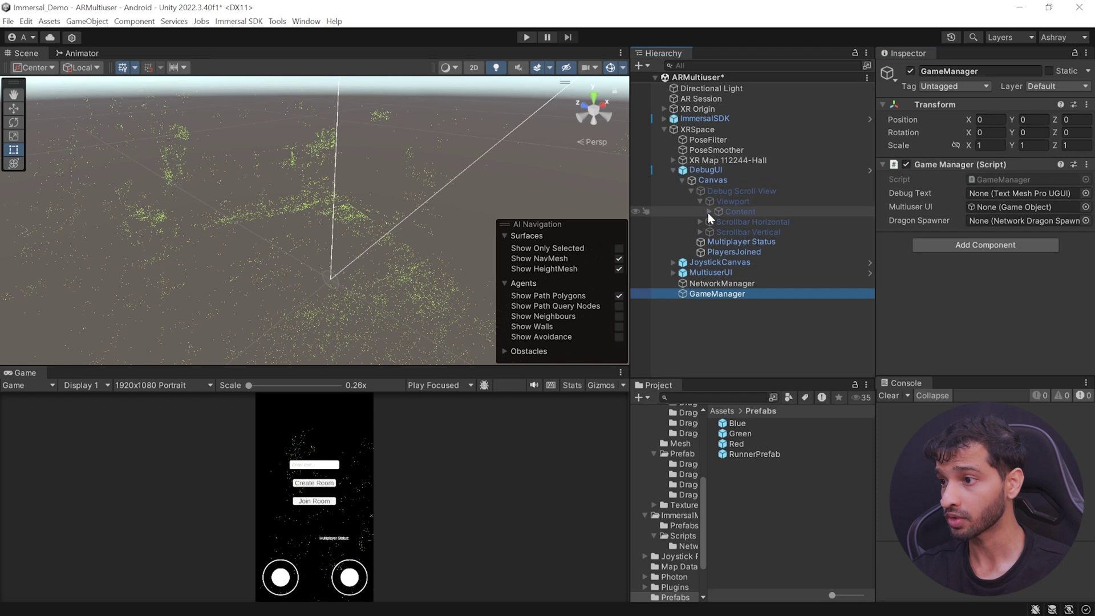
left_click(709, 212)
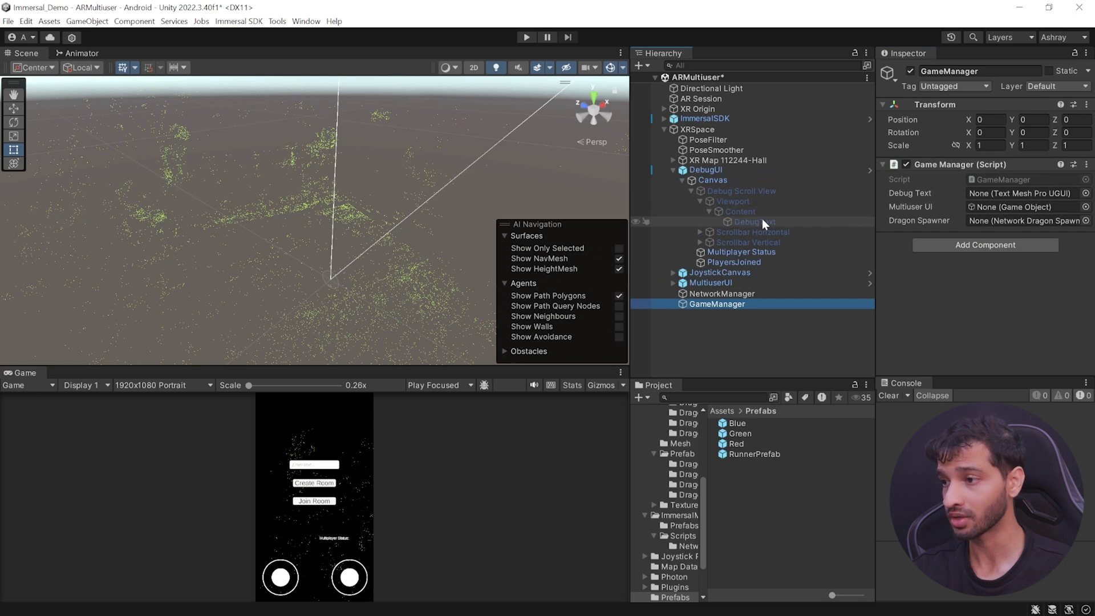
left_click_drag(761, 221, 1025, 202)
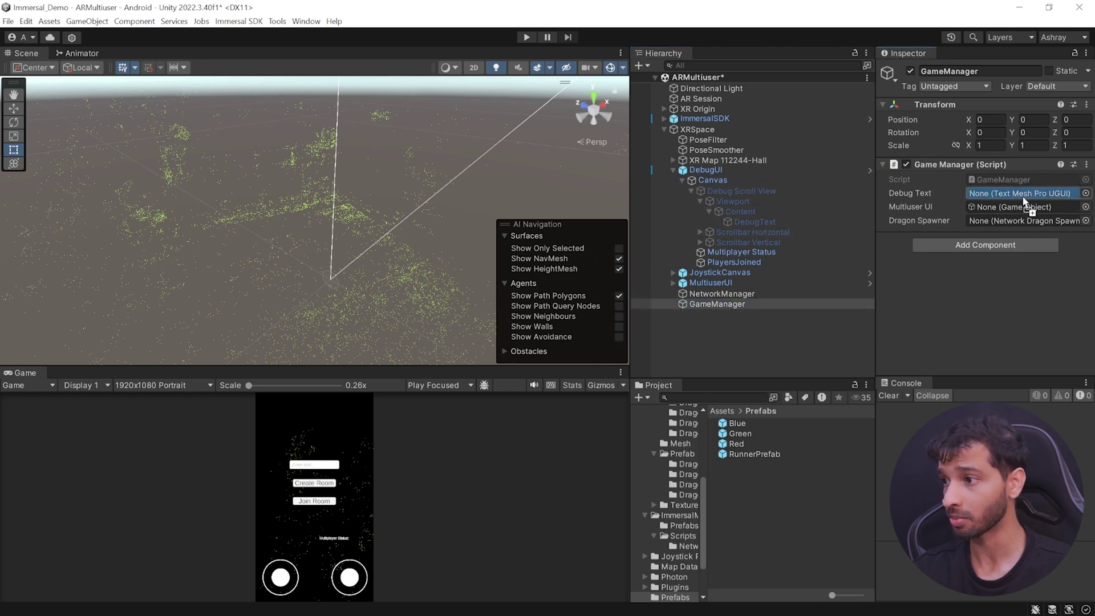
left_click(711, 283)
left_click_drag(711, 282, 999, 221)
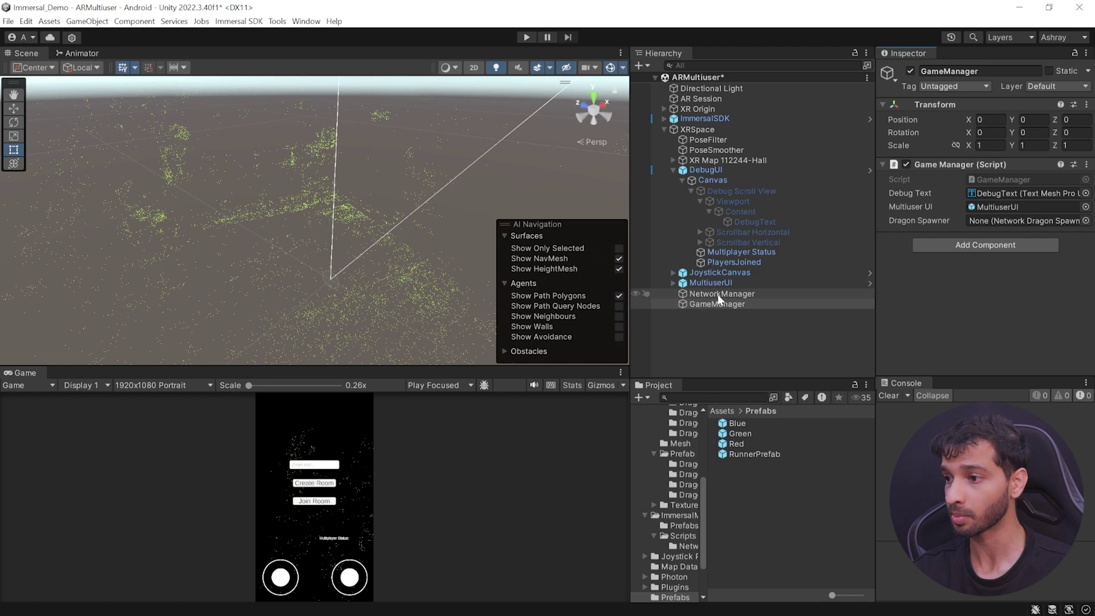
left_click_drag(711, 293, 1013, 221)
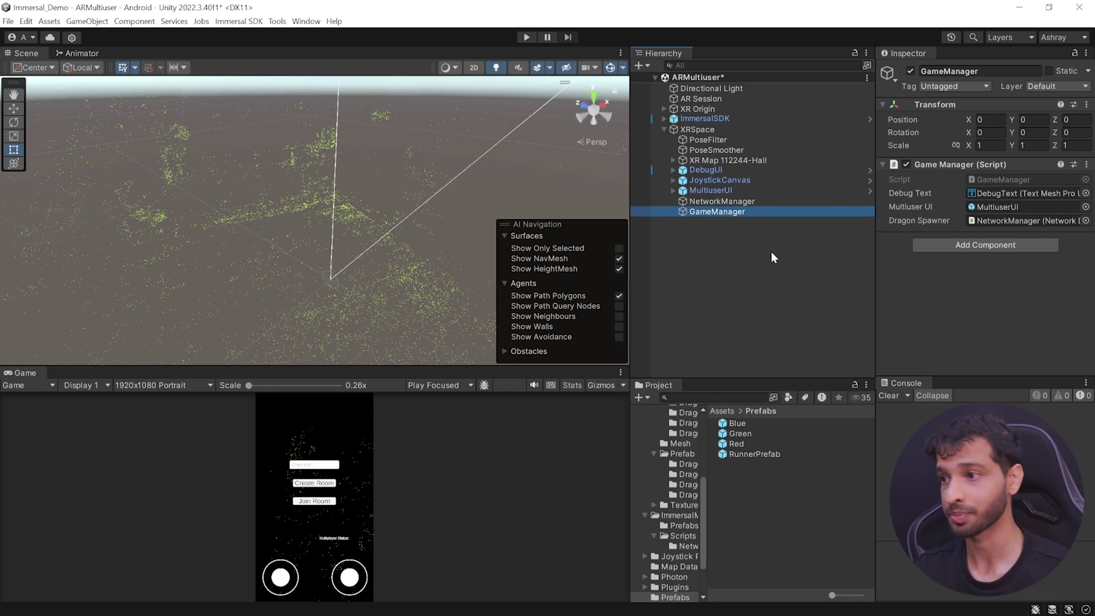
Step: Add a UI Canvas as a child of XRSpace
right_click(696, 129)
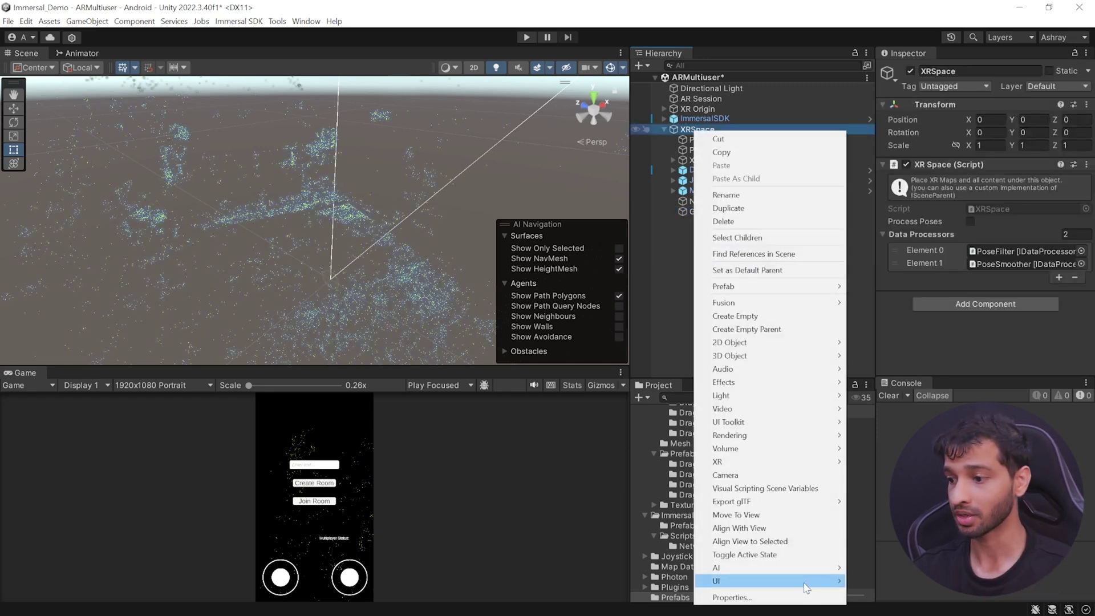
mouse_move(806, 588)
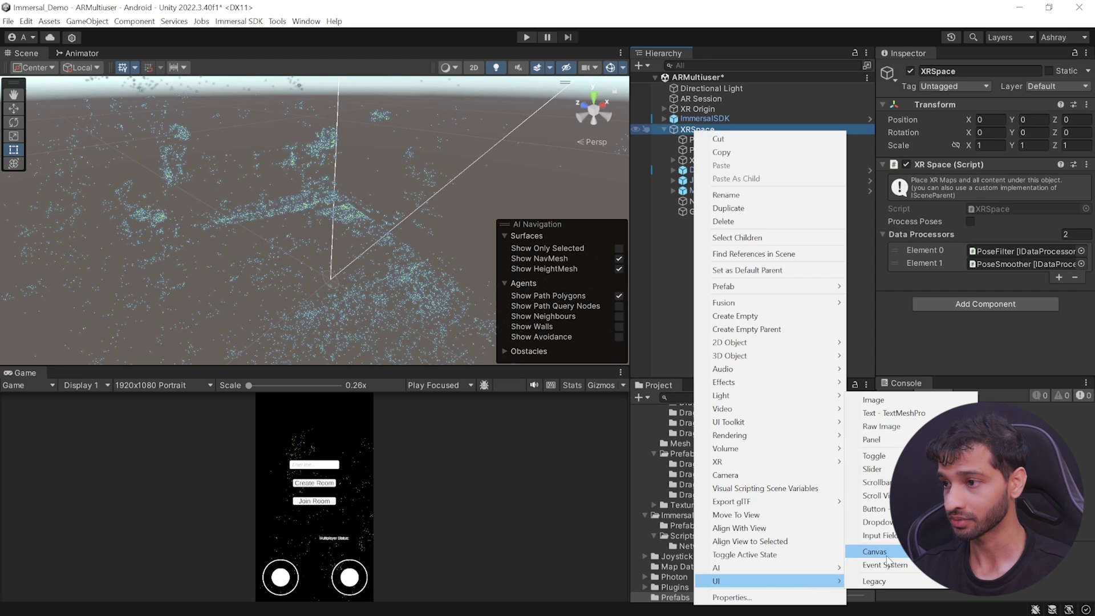
left_click(889, 550)
Step: Place the Localization Status Text and Pose Indicator prefabs inside the Canvas, then check the EventSystem
left_click(710, 397)
type("localiz")
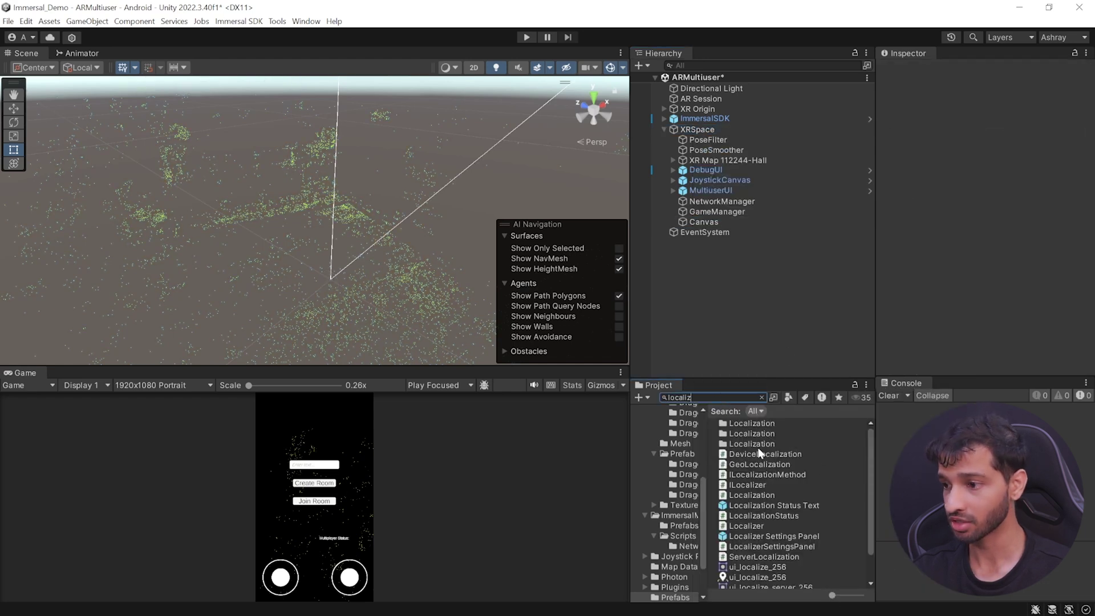
scroll(762, 473, "down", 2)
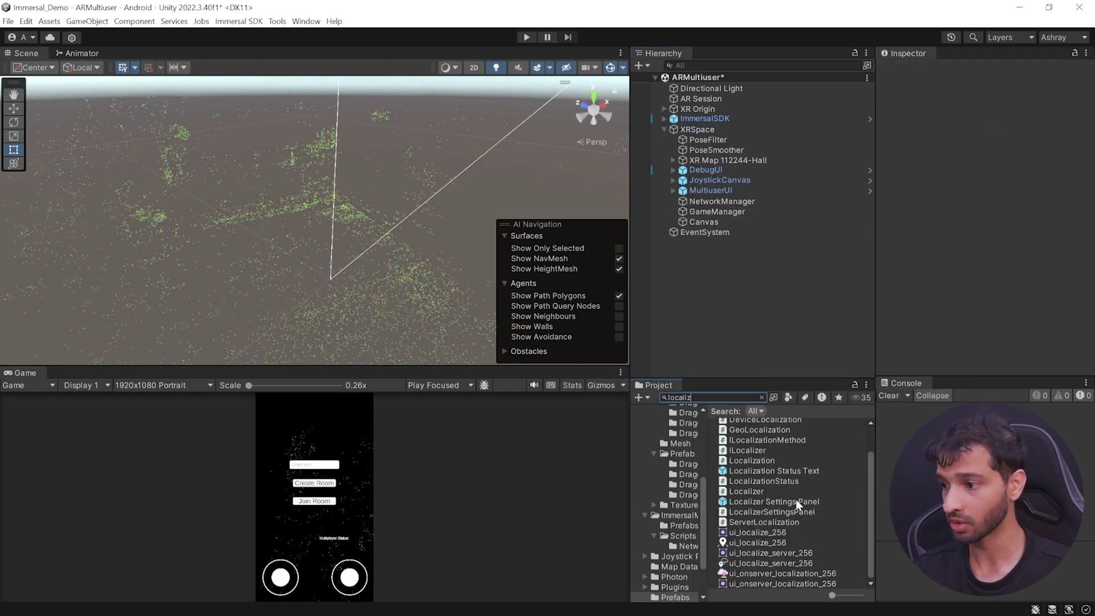
scroll(796, 503, "up", 1)
left_click_drag(788, 480, 710, 226)
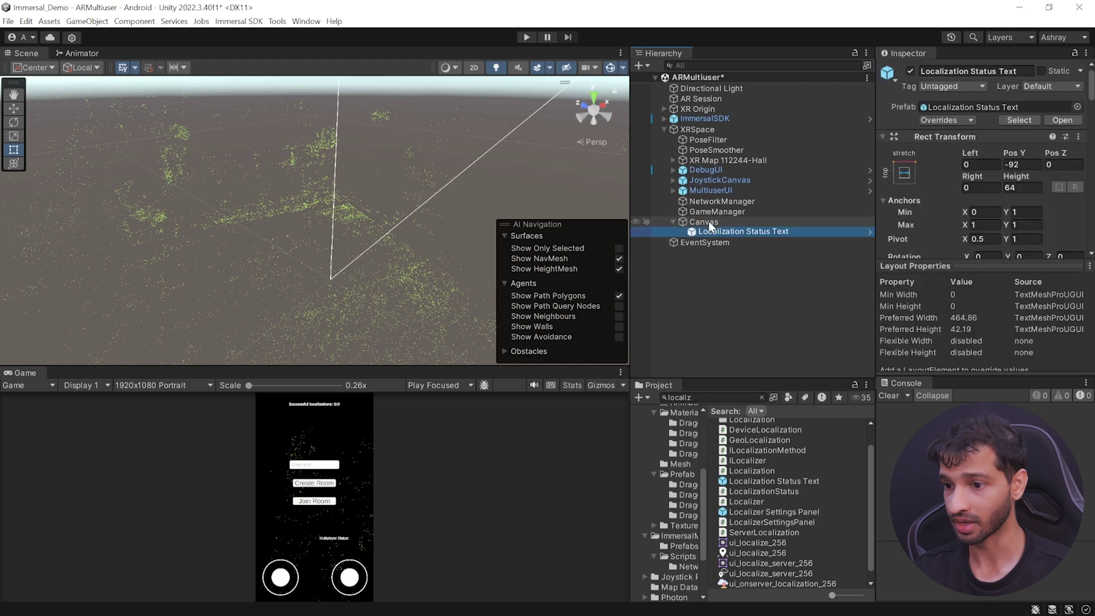
left_click(762, 397)
type("pose")
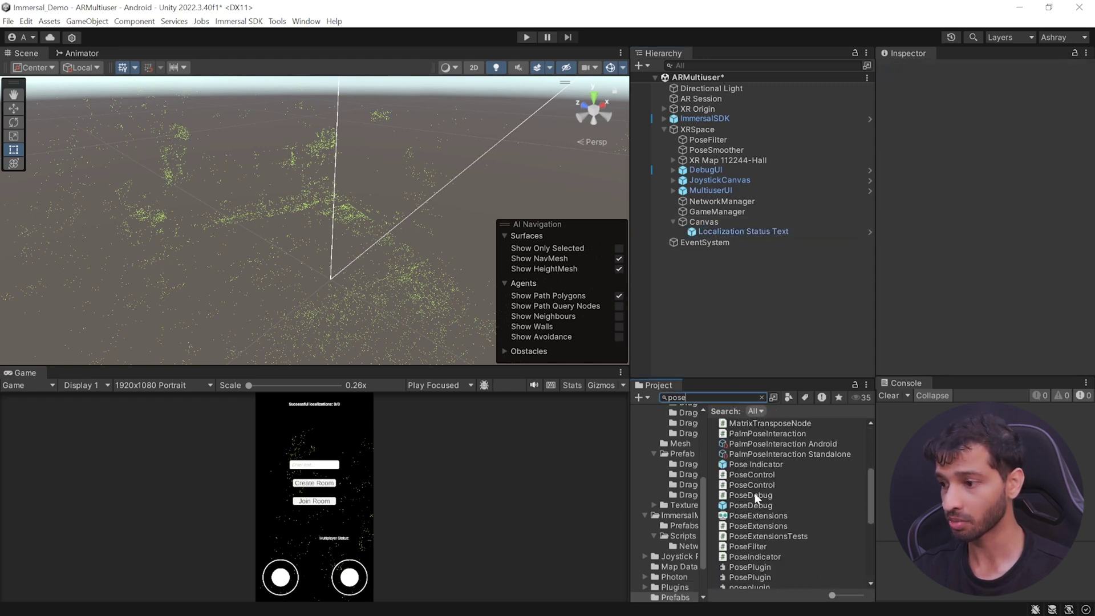
left_click_drag(755, 464, 701, 221)
left_click(703, 222)
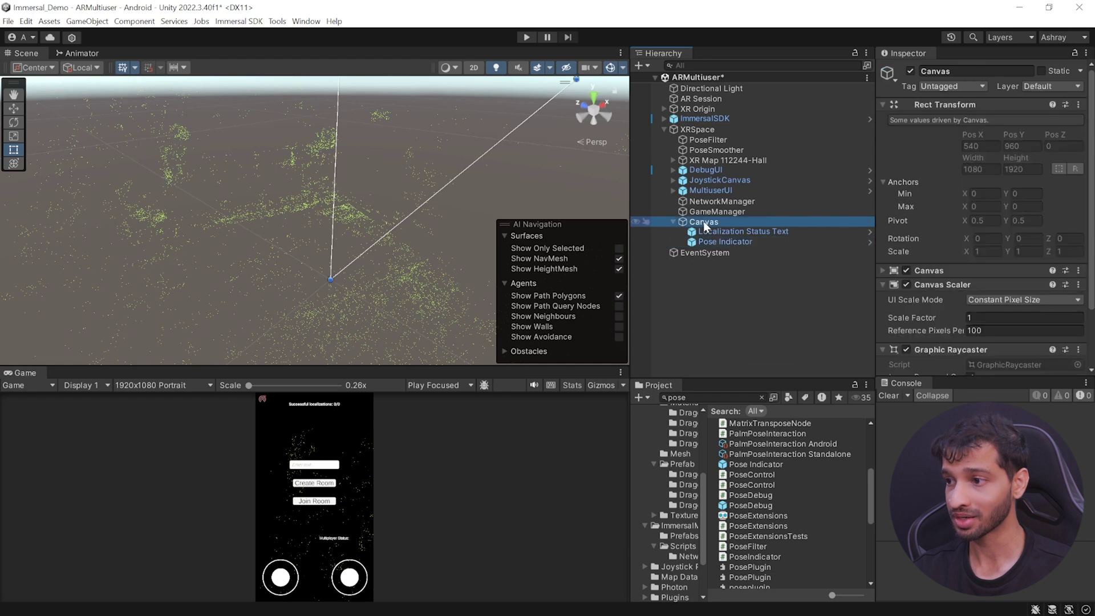
left_click(697, 253)
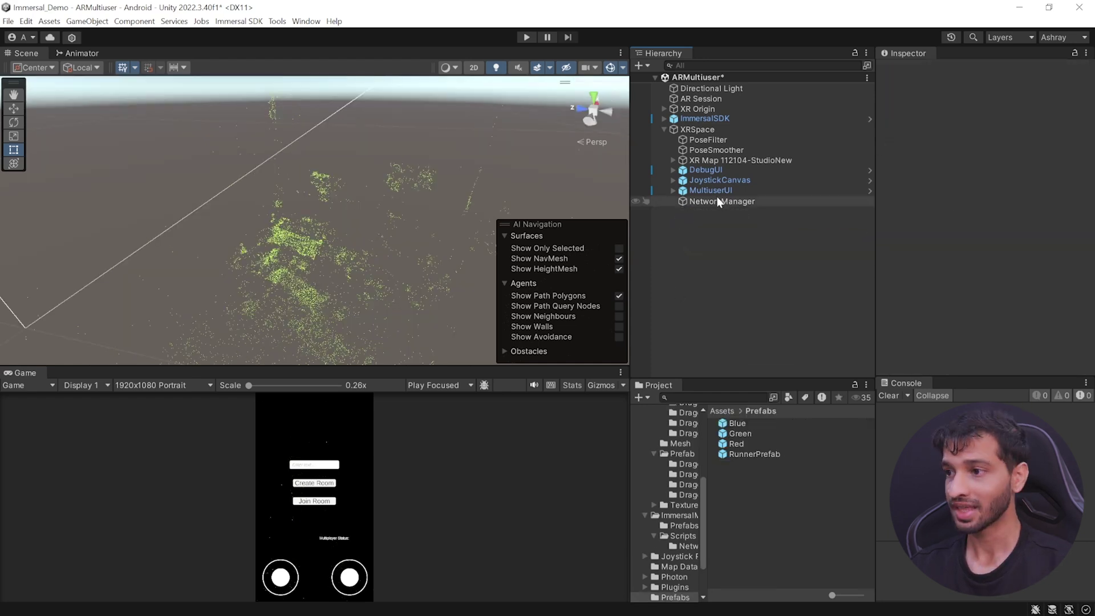
Step: Add a Connection Manager to MultiuserUI with InputField (TMP) as its Input Field
left_click(713, 193)
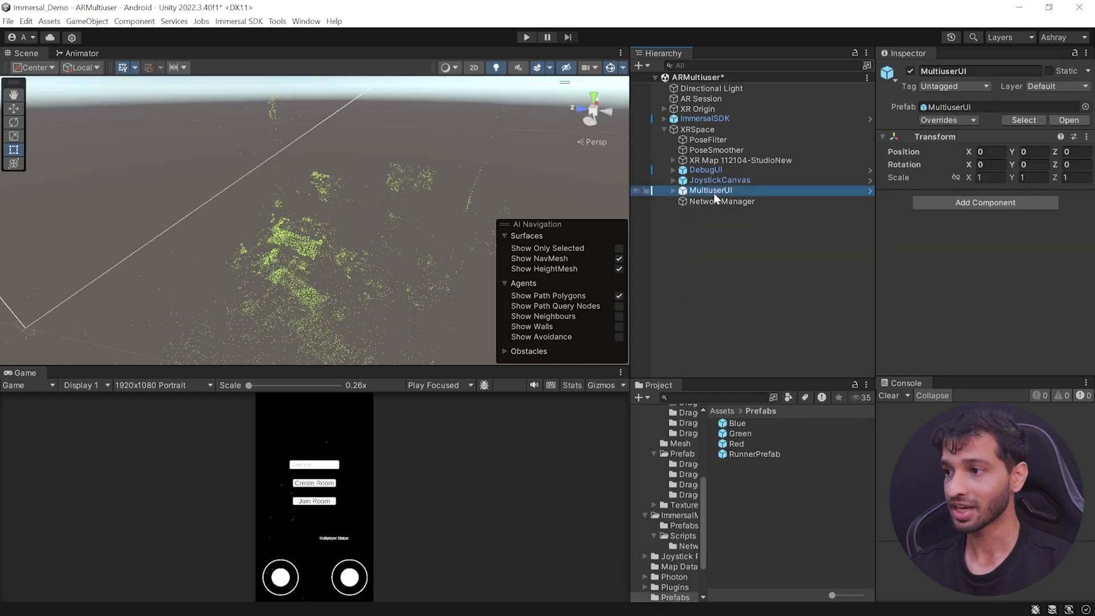
left_click(990, 202)
left_click(964, 261)
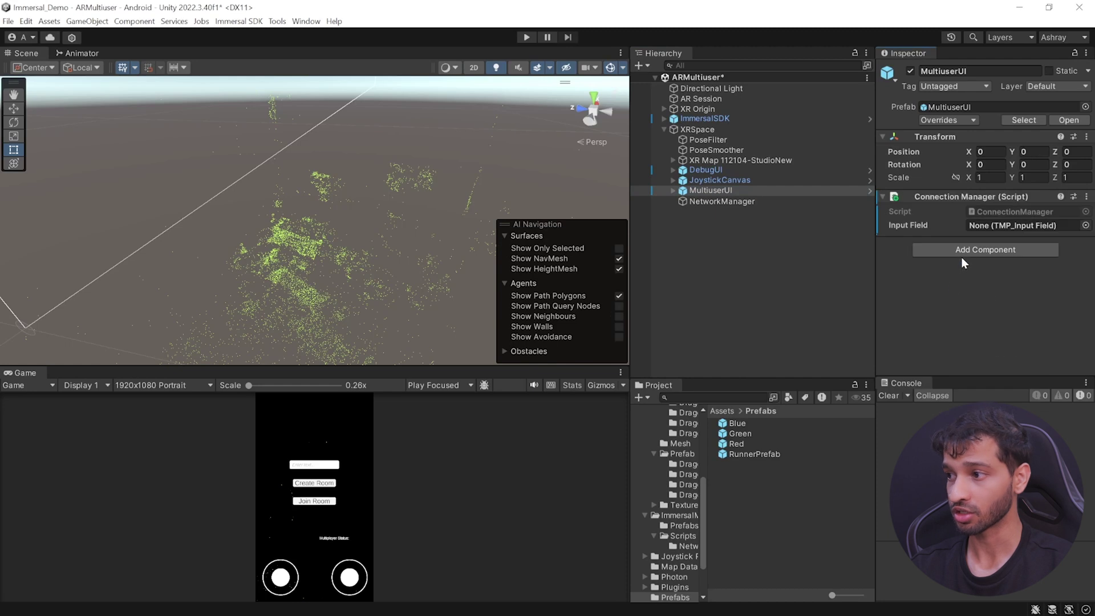
left_click(674, 191)
left_click(727, 212)
left_click_drag(727, 214, 1008, 230)
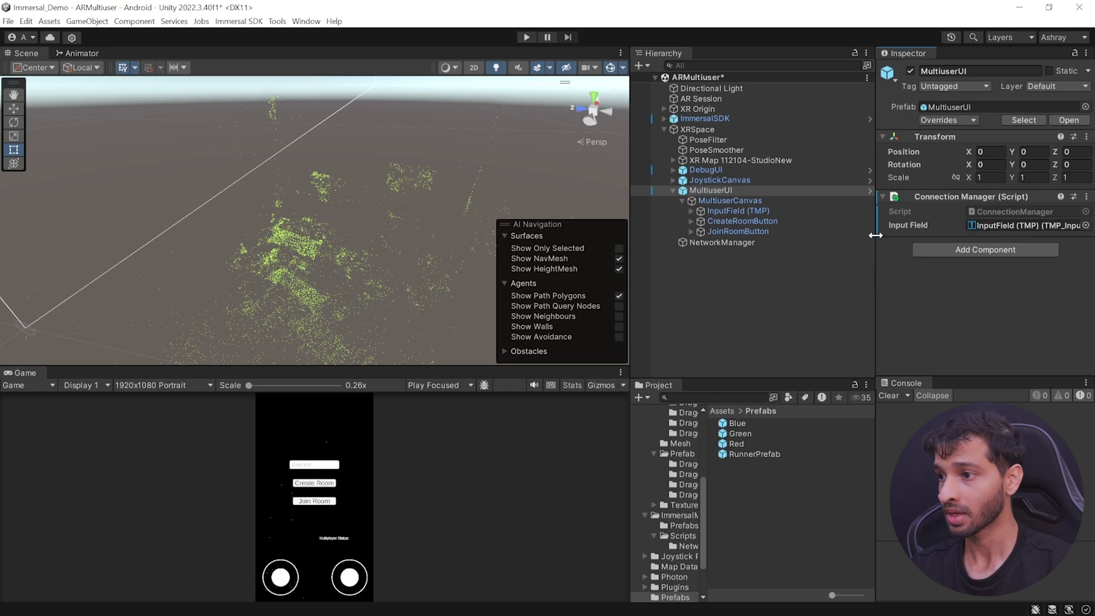
Step: Give CreateRoomButton and JoinRoomButton an On Click entry targeting MultiuserUI
left_click(725, 221)
left_click(751, 231, "ctrl")
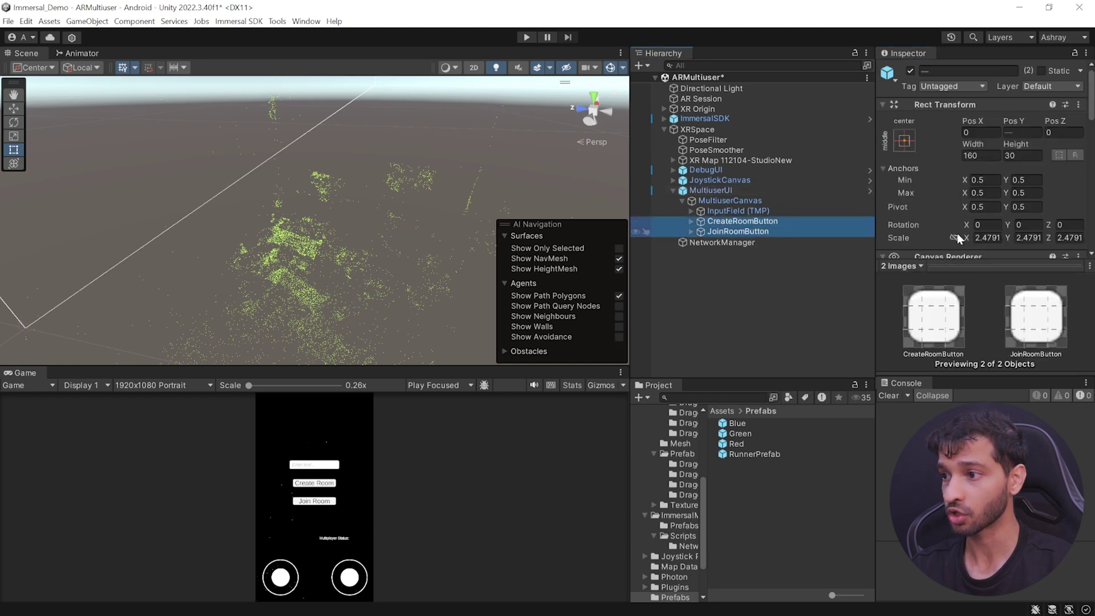
scroll(990, 169, "down", 8)
left_click(1053, 176)
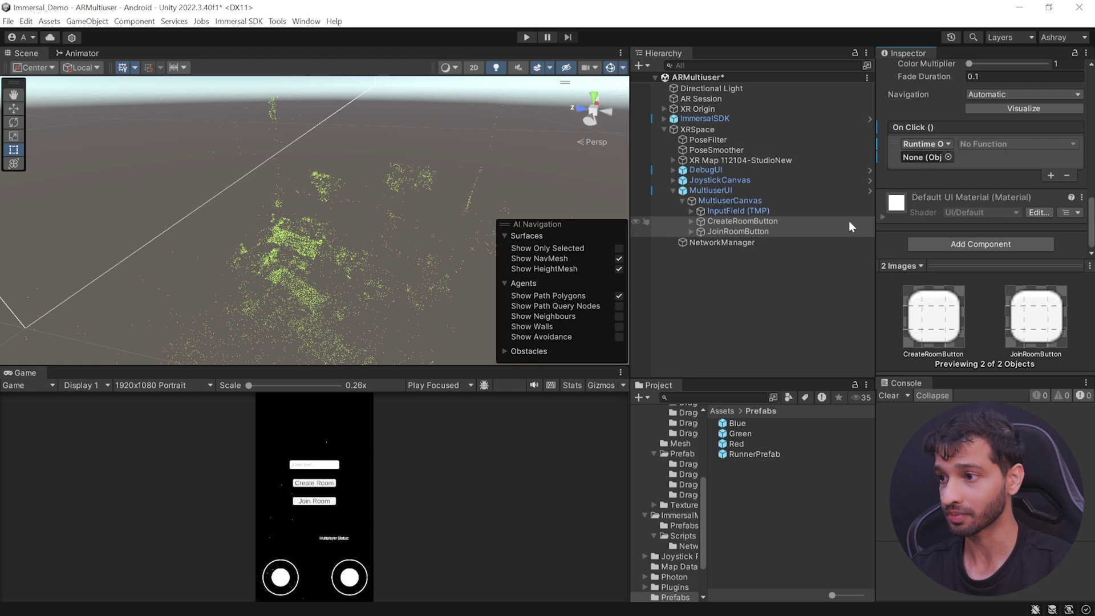
left_click_drag(708, 190, 895, 160)
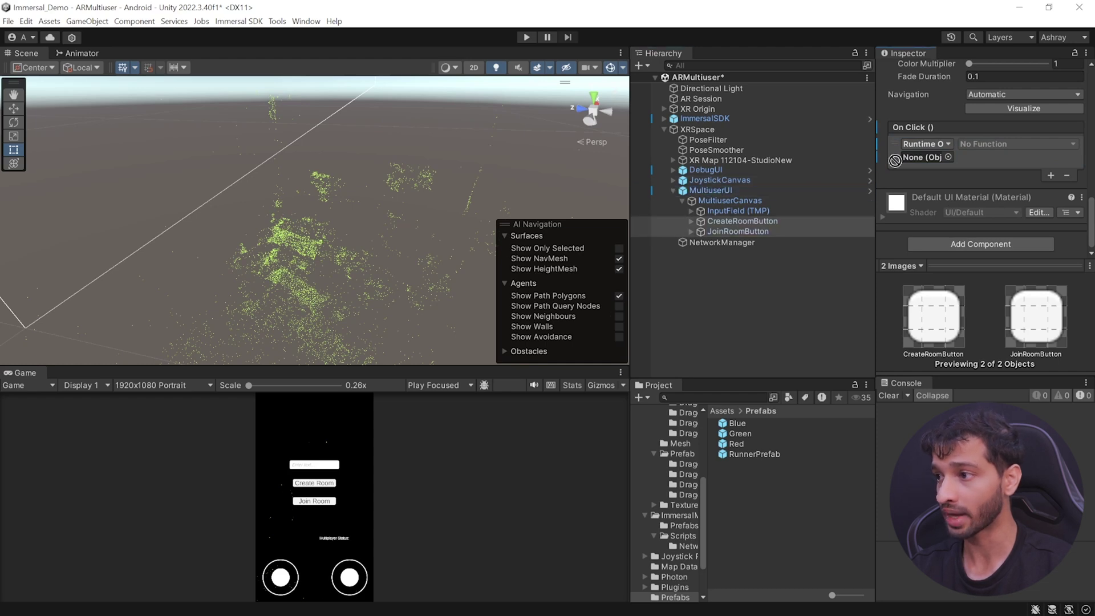
Step: Set the buttons to call ConnectionManager.CreateRoom and ConnectionManager.JoinRoom respectively
left_click(766, 222)
left_click(1005, 145)
mouse_move(1015, 203)
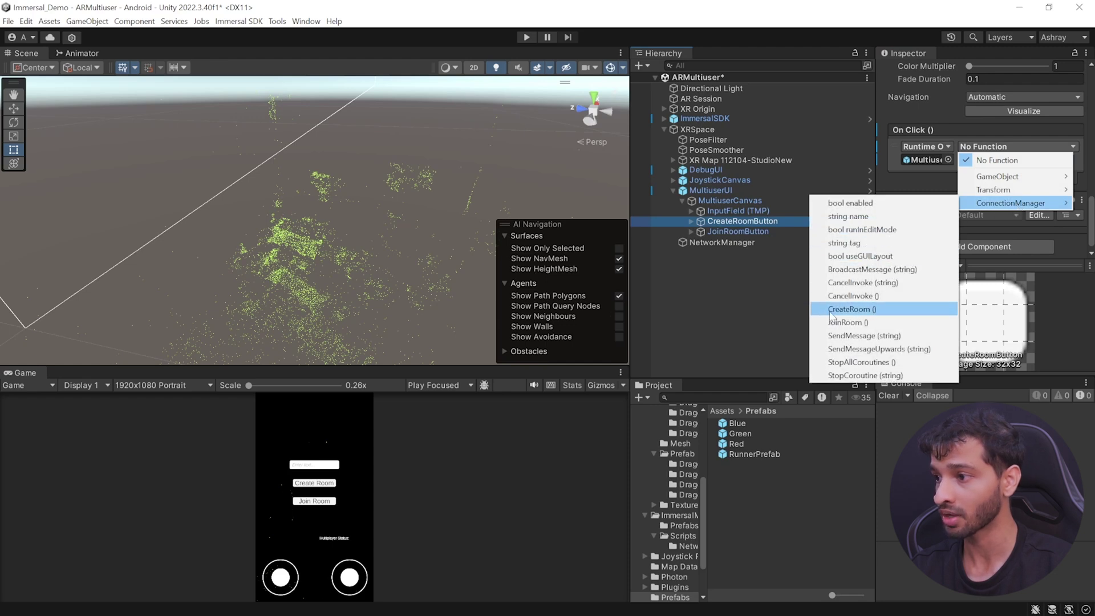
left_click(858, 309)
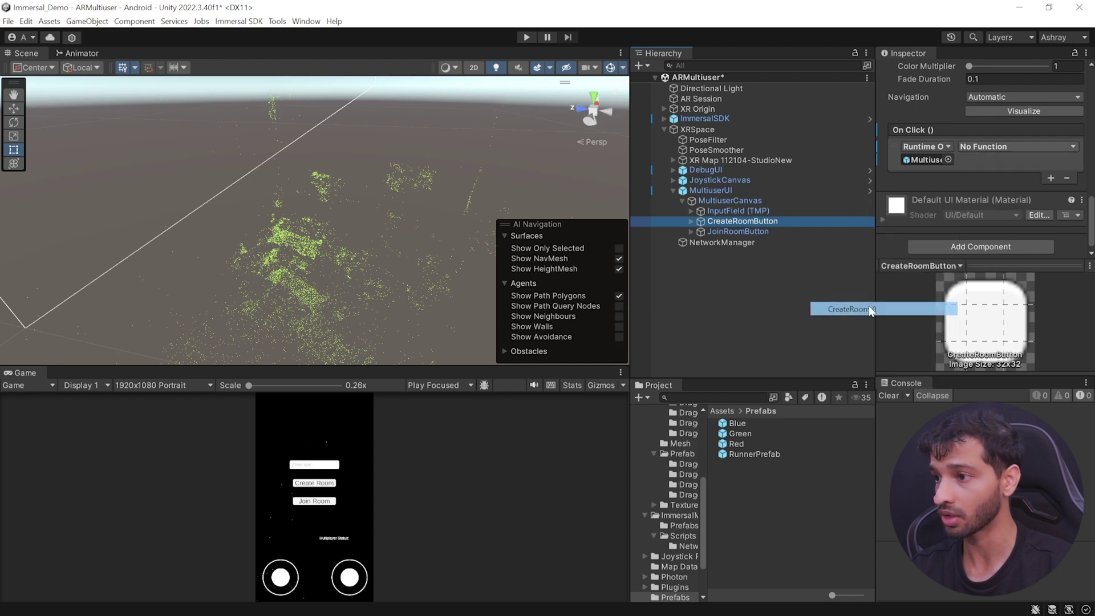
left_click(742, 231)
left_click(1018, 147)
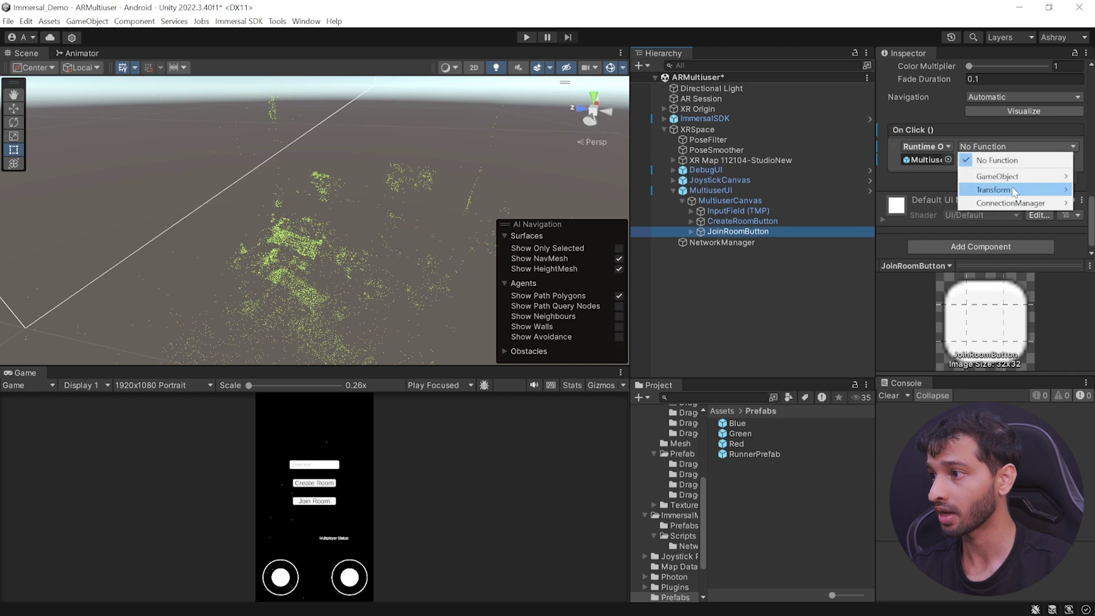
mouse_move(1004, 204)
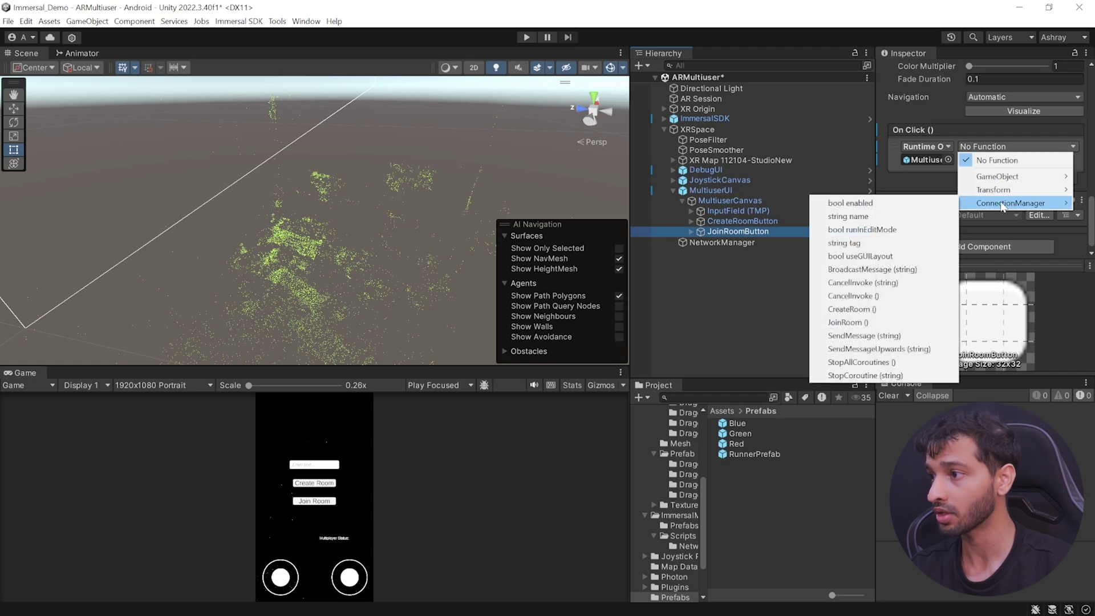
left_click(850, 322)
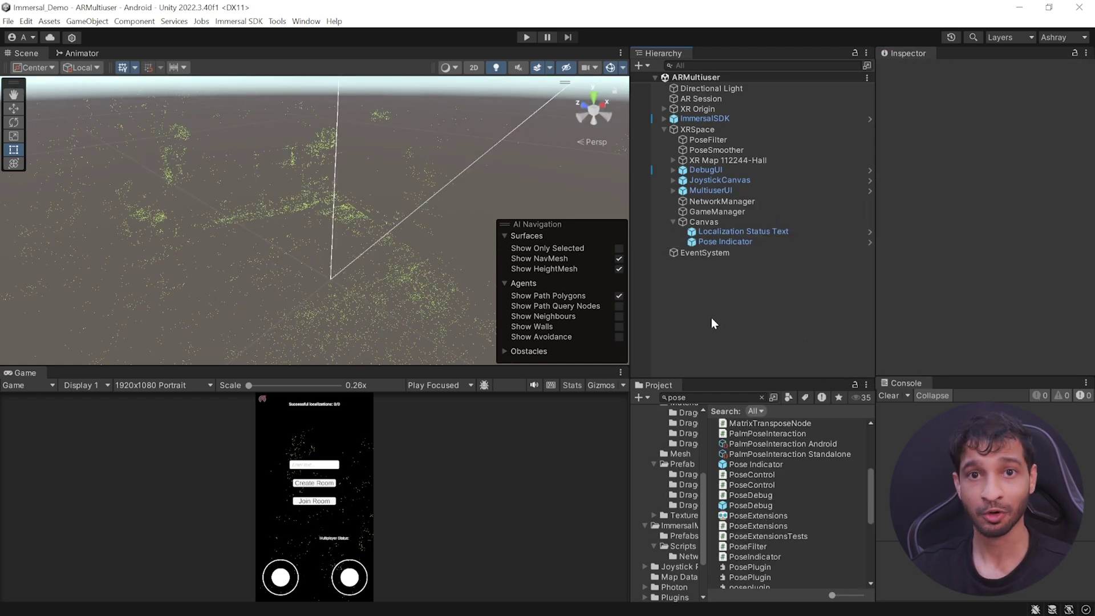
Step: Build and run the scene for Android from Build Settings, saving the build
left_click(8, 22)
left_click(45, 177)
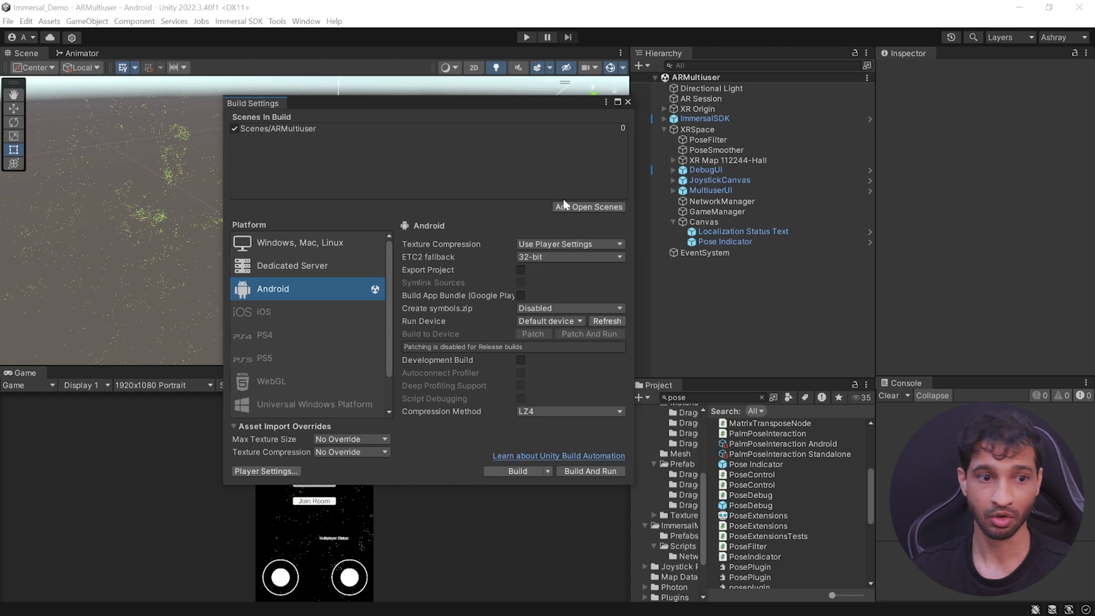
left_click(600, 473)
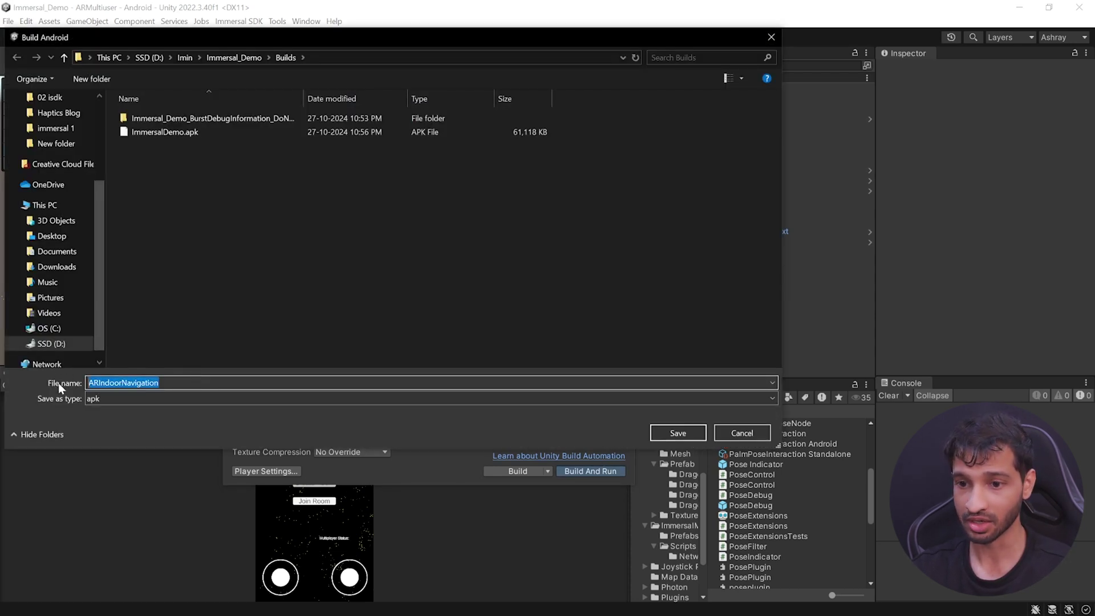
left_click(679, 433)
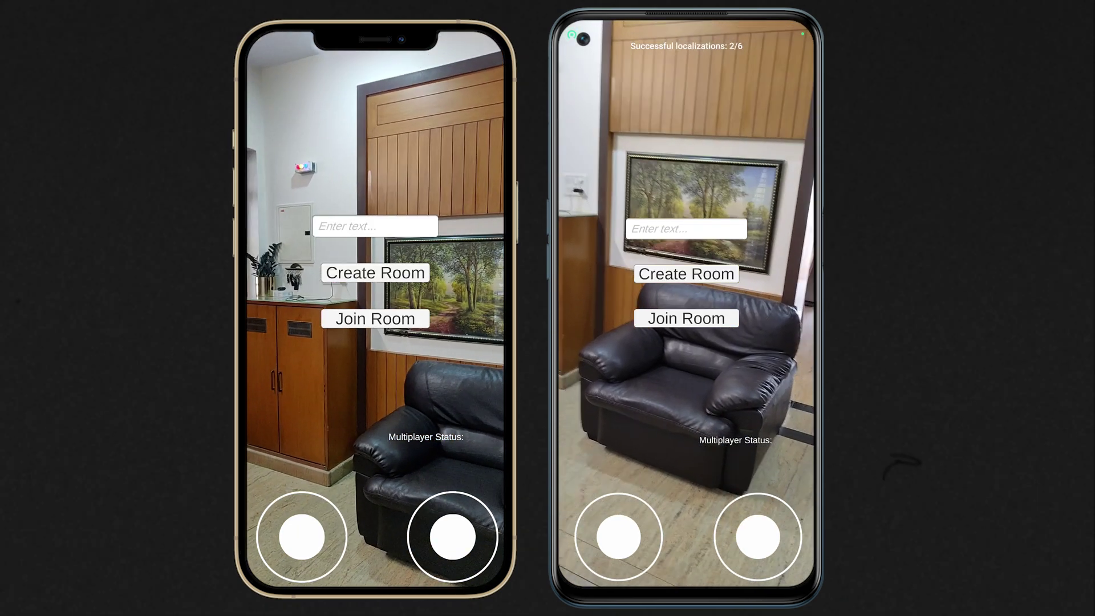
Step: Enter 123 as the room name on both the left and right phones
left_click(374, 225)
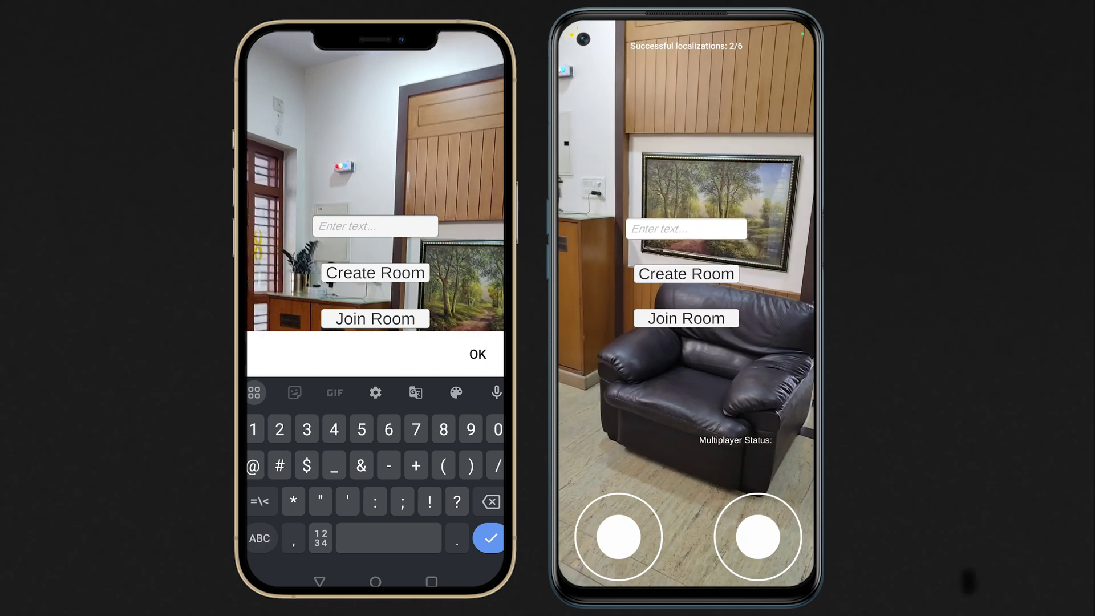
type("123")
left_click(686, 229)
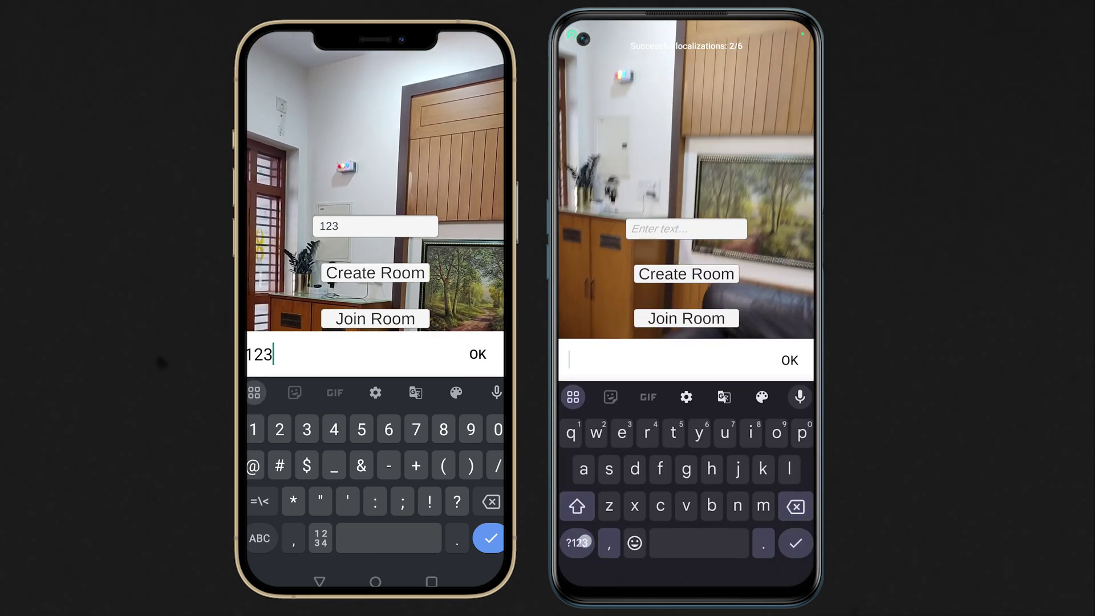
type("123")
key("Return")
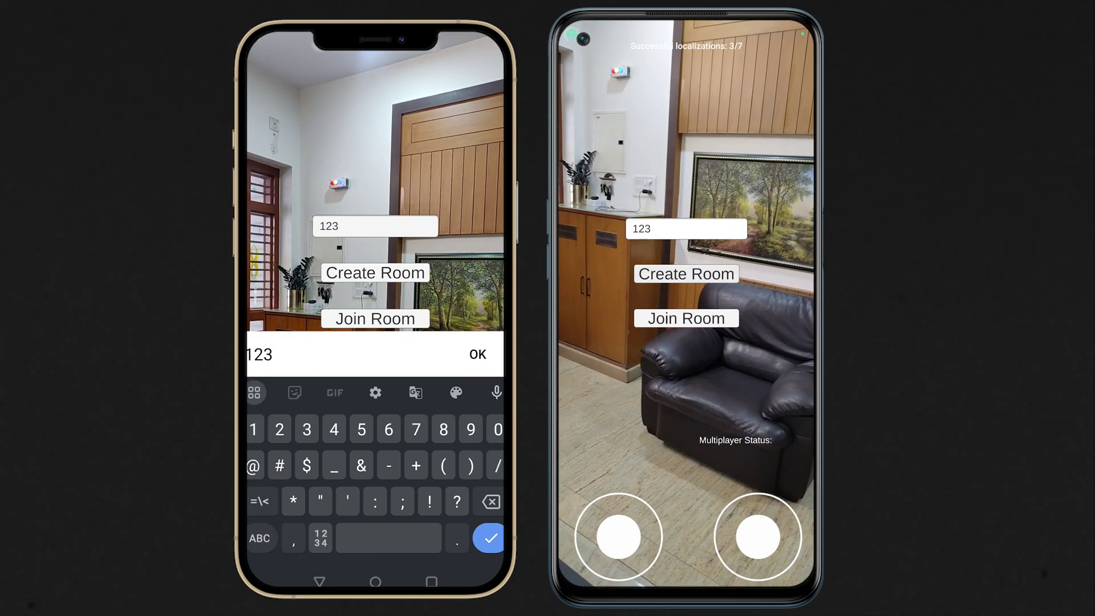